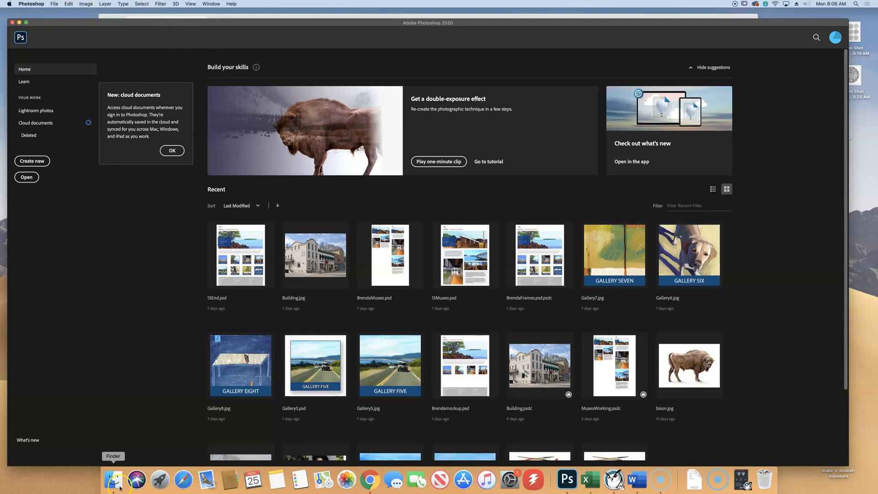
- Launch Adobe Bridge 2020 and bring its window to the front
{"action": "left_click", "coordinate": [163, 480]}
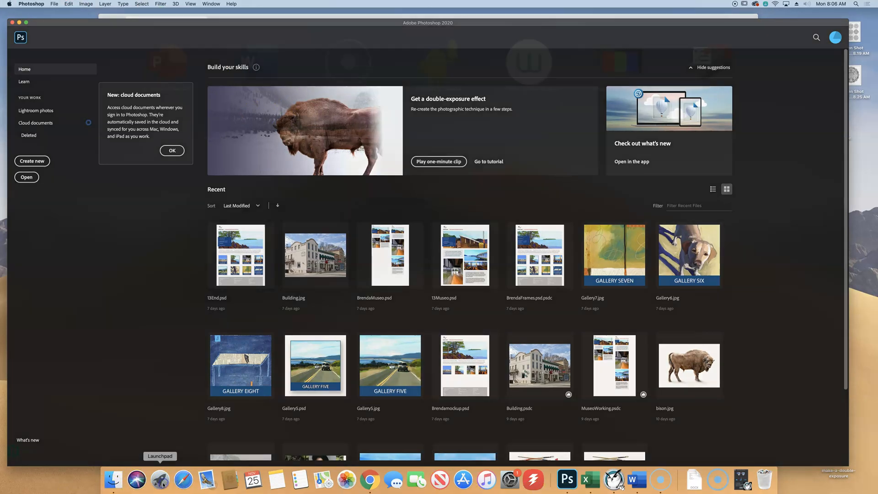
{"action": "left_click", "coordinate": [532, 240]}
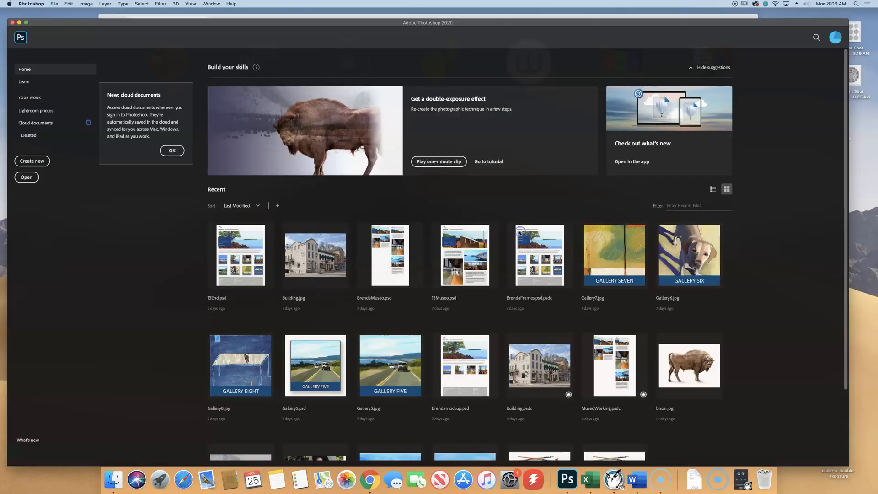
{"action": "left_click", "coordinate": [158, 481]}
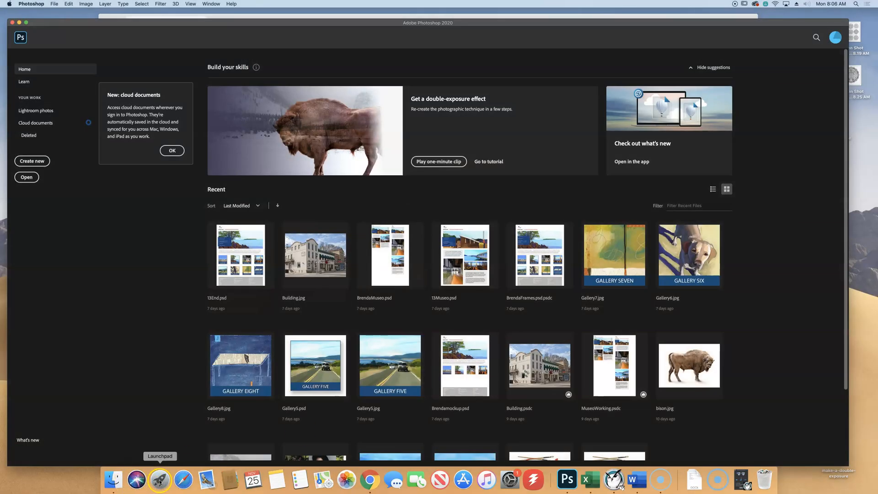
{"action": "scroll", "coordinate": [616, 208], "scroll_direction": "left", "scroll_amount": 1}
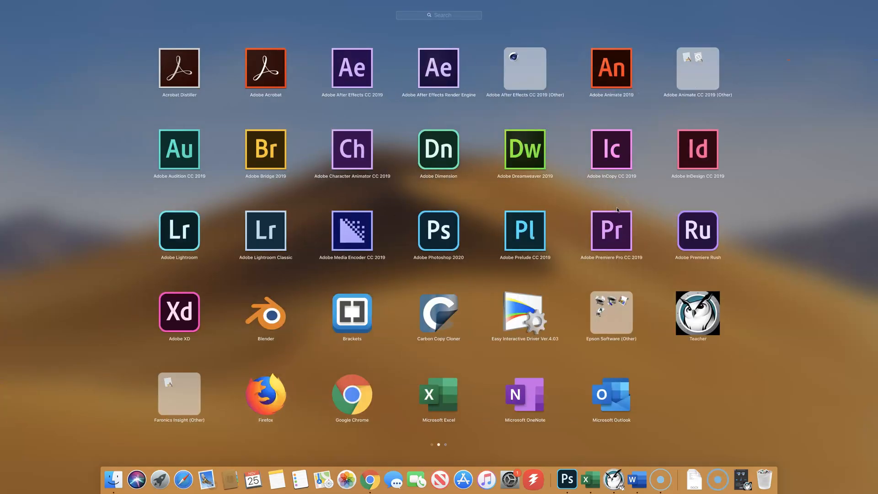
{"action": "scroll", "coordinate": [872, 171], "scroll_direction": "left", "scroll_amount": 1}
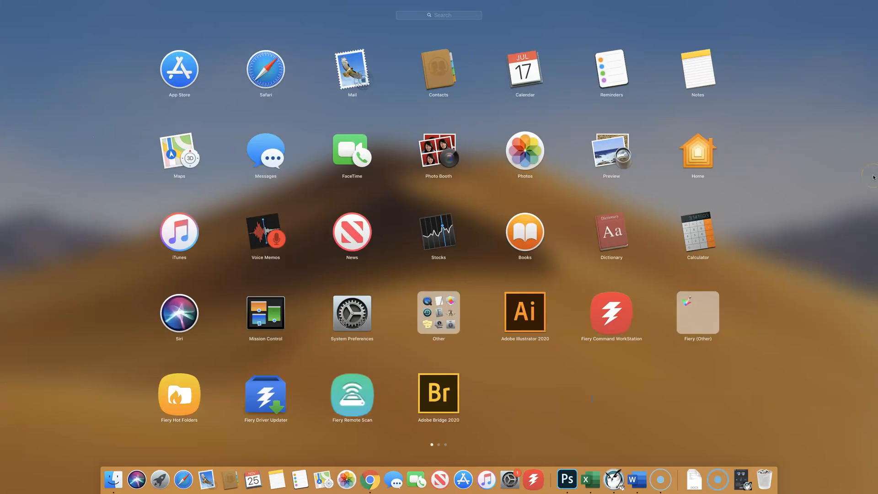
{"action": "left_click", "coordinate": [453, 397]}
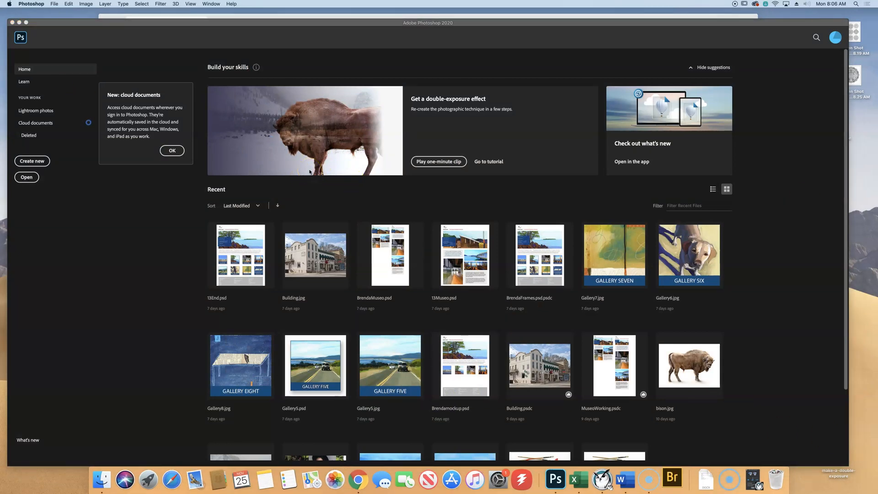
{"action": "left_click", "coordinate": [347, 158]}
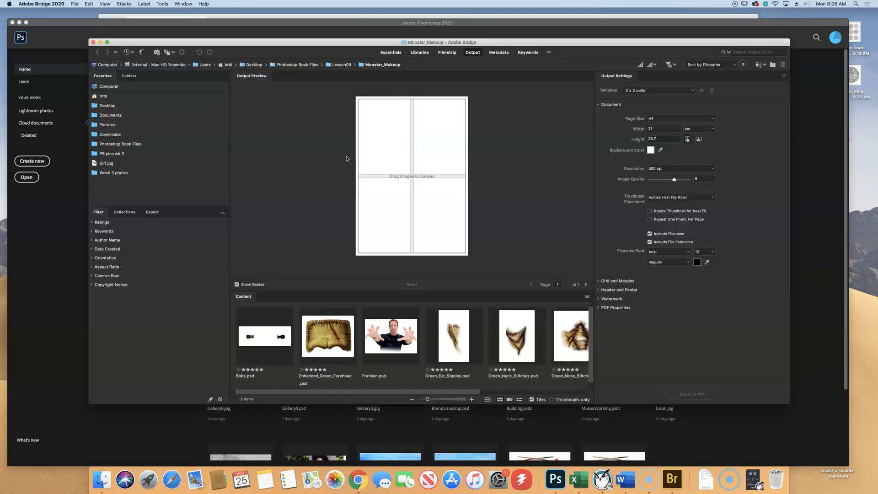
{"action": "left_click", "coordinate": [335, 165]}
- Browse to the Lesson11 folder inside Photoshop Book Files, using Bridge's Essentials workspace
{"action": "left_click", "coordinate": [306, 65]}
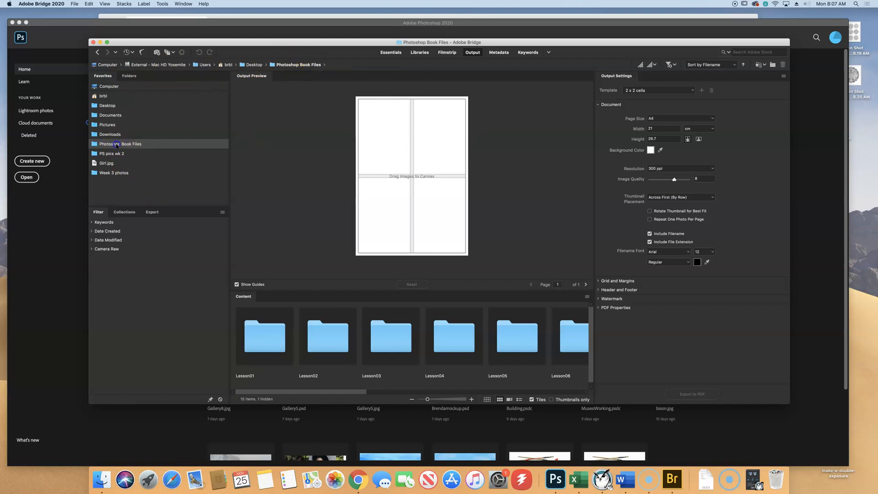
{"action": "left_click", "coordinate": [391, 52]}
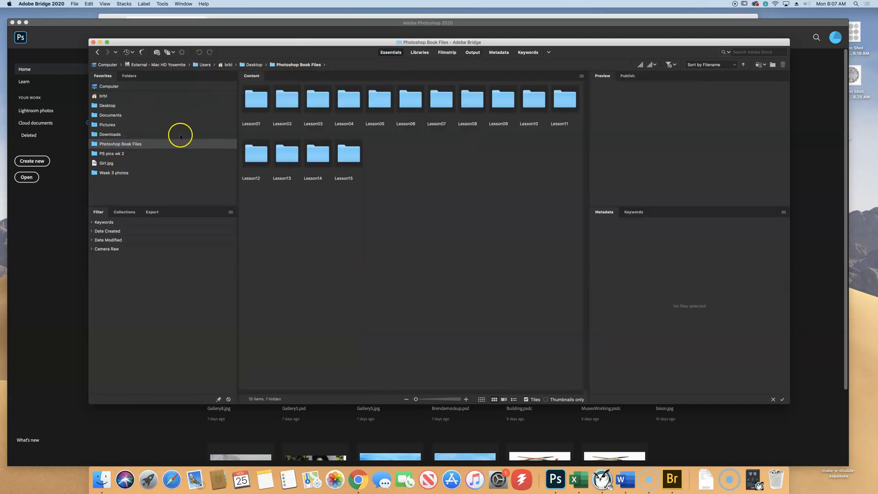
{"action": "double_click", "coordinate": [569, 102]}
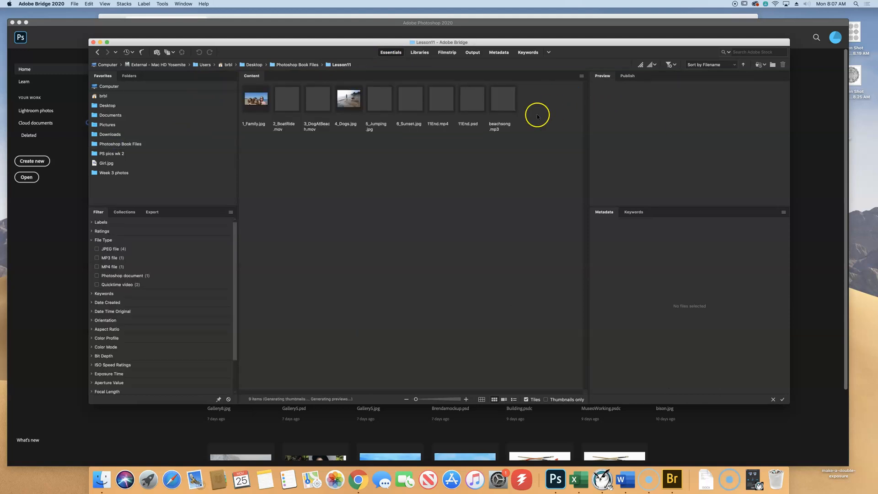
- Open the finished movie 11End.mp4 from the Lesson11 folder in QuickTime Player and play it
{"action": "double_click", "coordinate": [443, 106]}
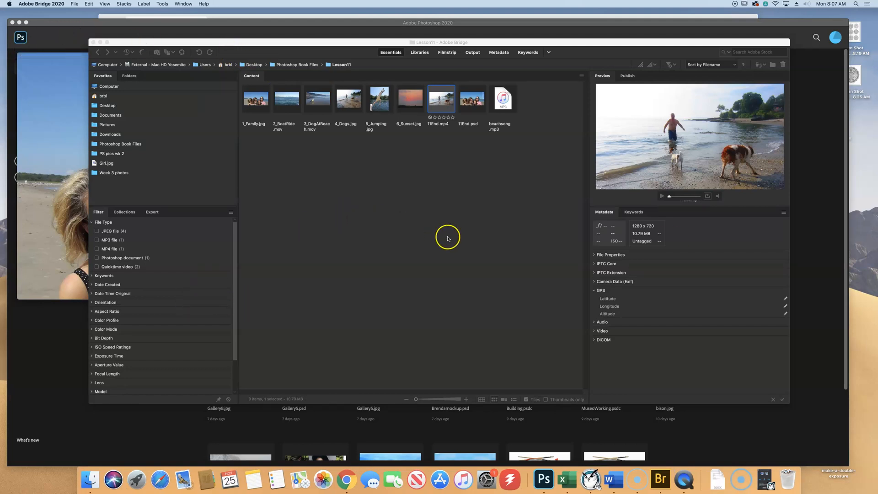
{"action": "double_click", "coordinate": [438, 103]}
{"action": "left_click_drag", "start_coordinate": [291, 60], "coordinate": [472, 97]}
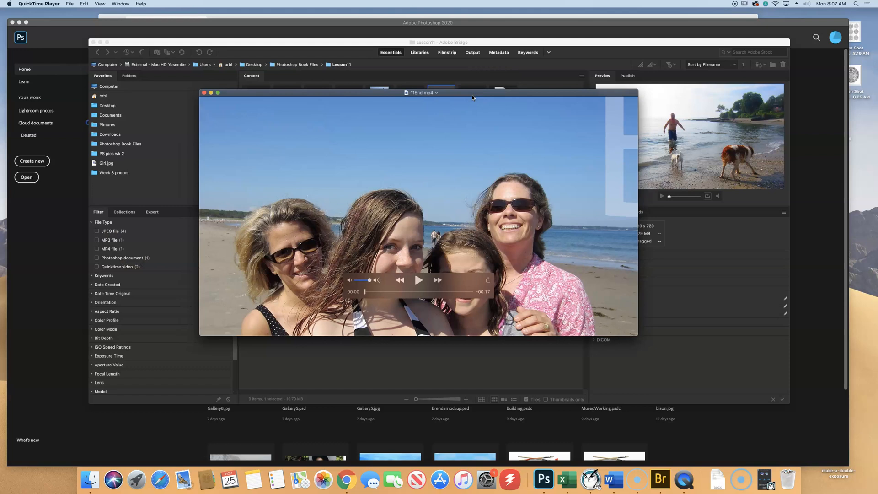
{"action": "left_click", "coordinate": [418, 281]}
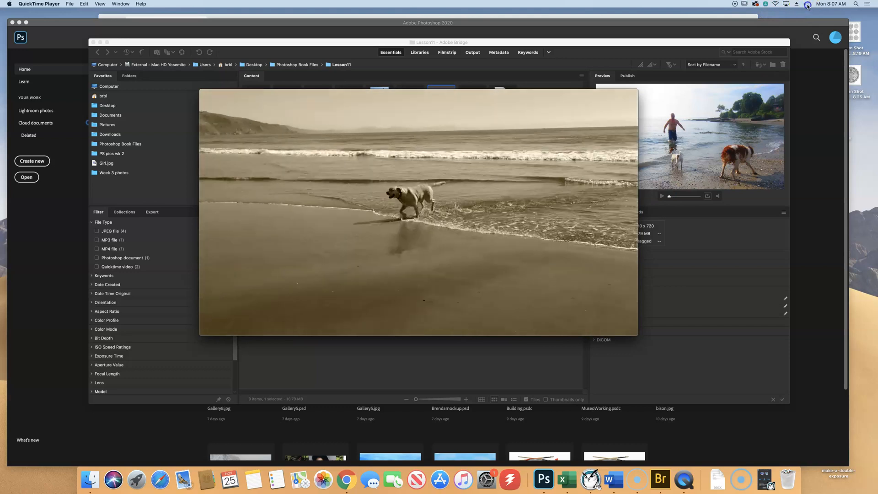
- Adjust the system sound volume, replay the 11End.mp4 movie and close it
{"action": "left_click", "coordinate": [807, 3]}
{"action": "left_click", "coordinate": [814, 46]}
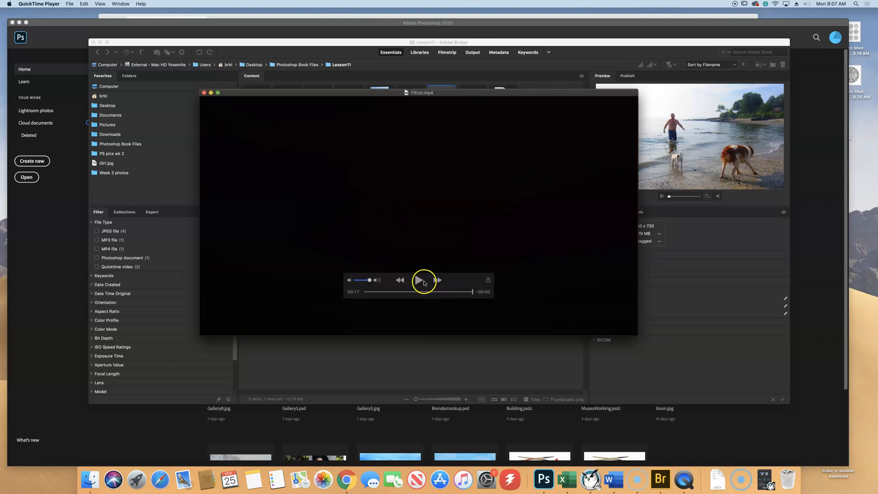
{"action": "left_click", "coordinate": [425, 281]}
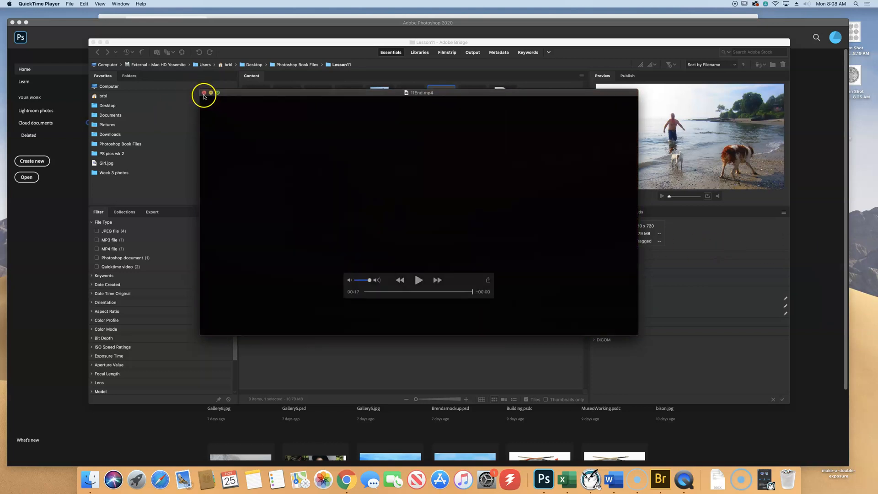
{"action": "left_click", "coordinate": [205, 93]}
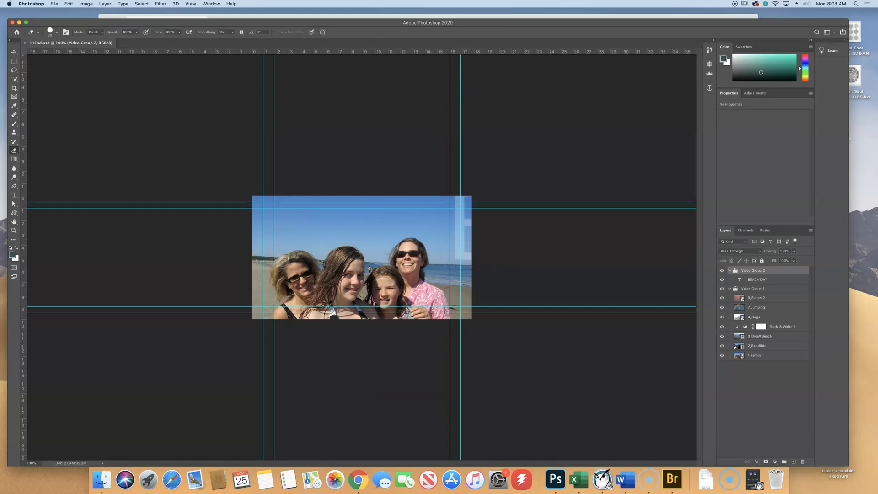
- In Photoshop, with 11End.psd open, switch the workspace to Motion
{"action": "left_click", "coordinate": [214, 5]}
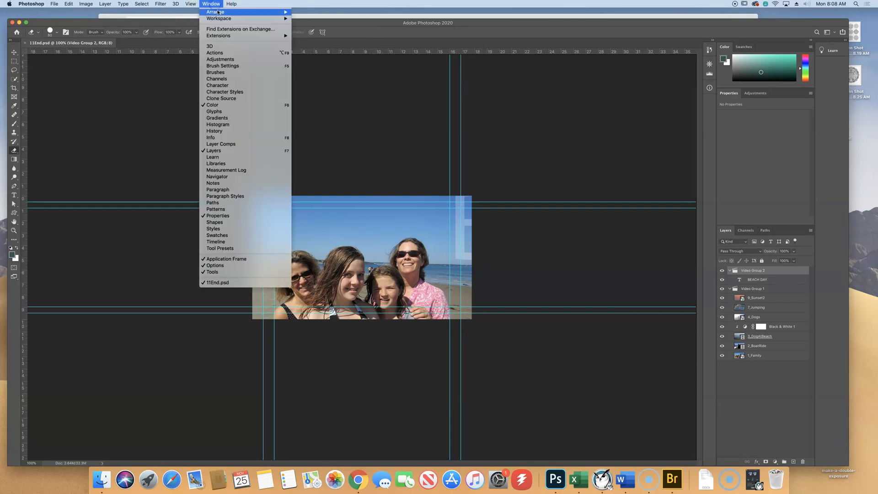
{"action": "mouse_move", "coordinate": [274, 19]}
{"action": "left_click", "coordinate": [309, 19]}
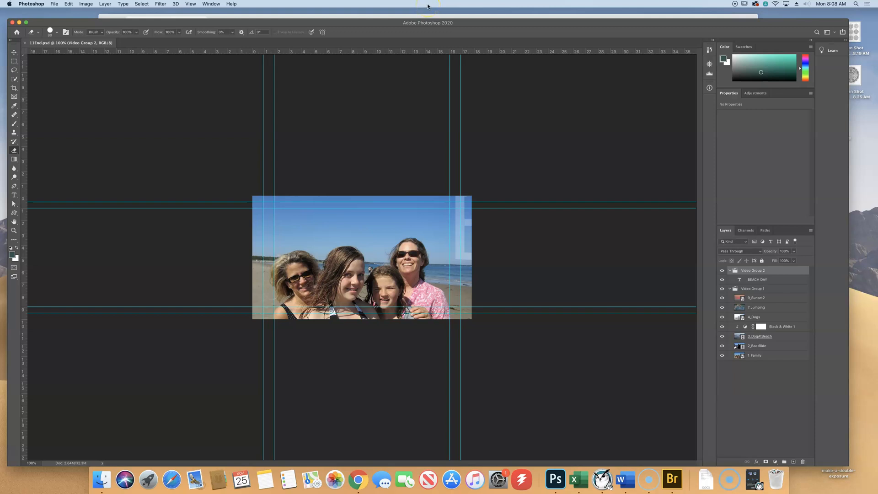
{"action": "left_click", "coordinate": [211, 3]}
{"action": "mouse_move", "coordinate": [216, 18]}
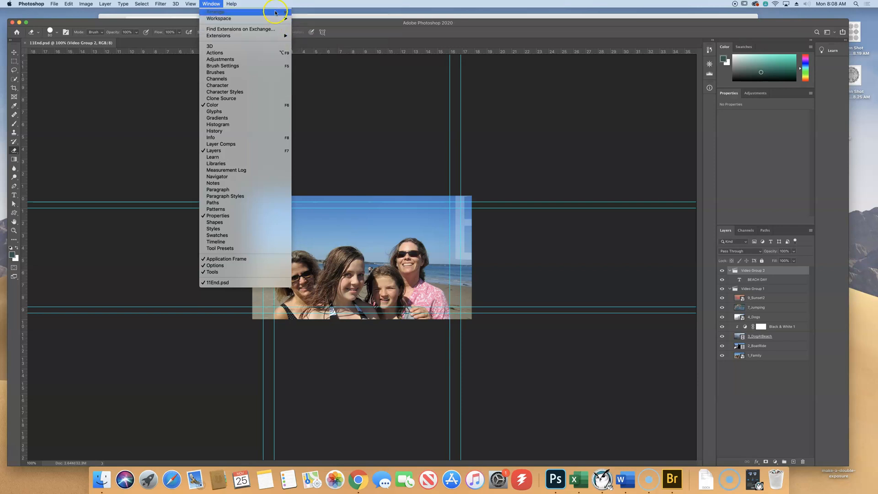
{"action": "left_click", "coordinate": [306, 38]}
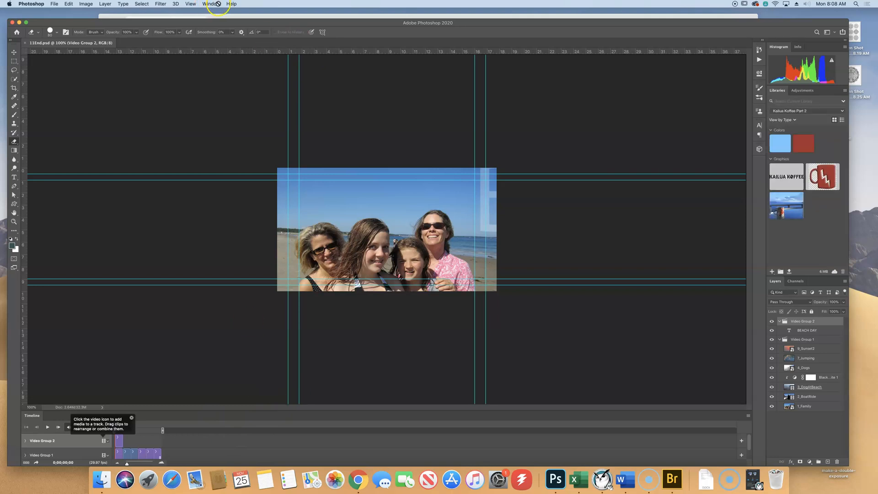
- Enlarge the Timeline panel upward to make room for all video and audio tracks of 11End.psd
{"action": "left_click", "coordinate": [219, 4]}
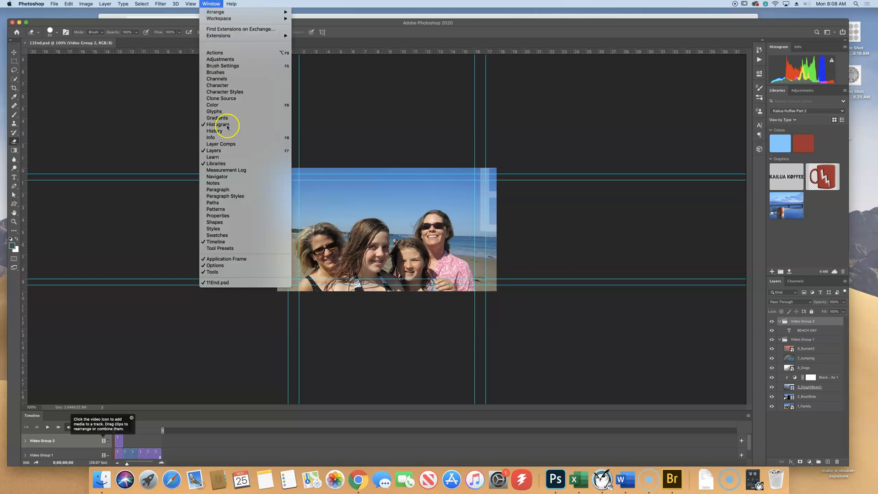
{"action": "left_click", "coordinate": [417, 407]}
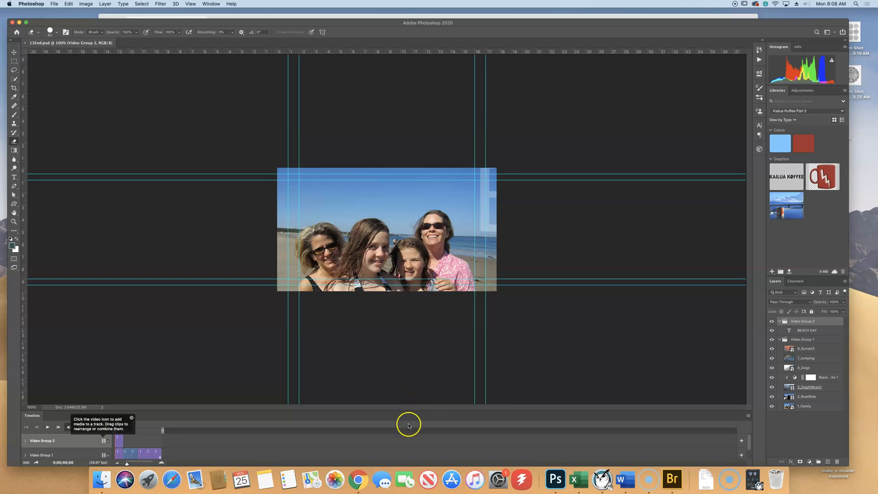
{"action": "left_click_drag", "start_coordinate": [411, 411], "coordinate": [416, 336]}
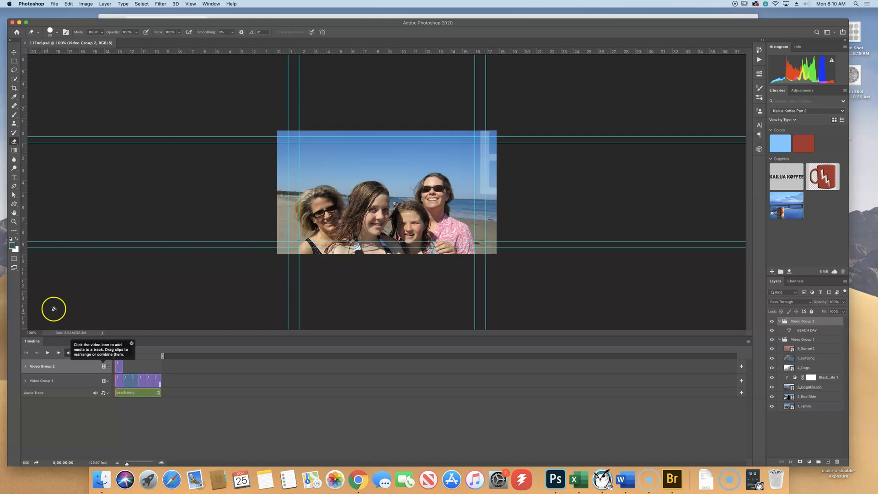
- Collapse the Video Group 2 and Video Group 1 layer groups and magnify the timeline to examine the individual clips
{"action": "left_click", "coordinate": [780, 321]}
{"action": "left_click", "coordinate": [780, 329]}
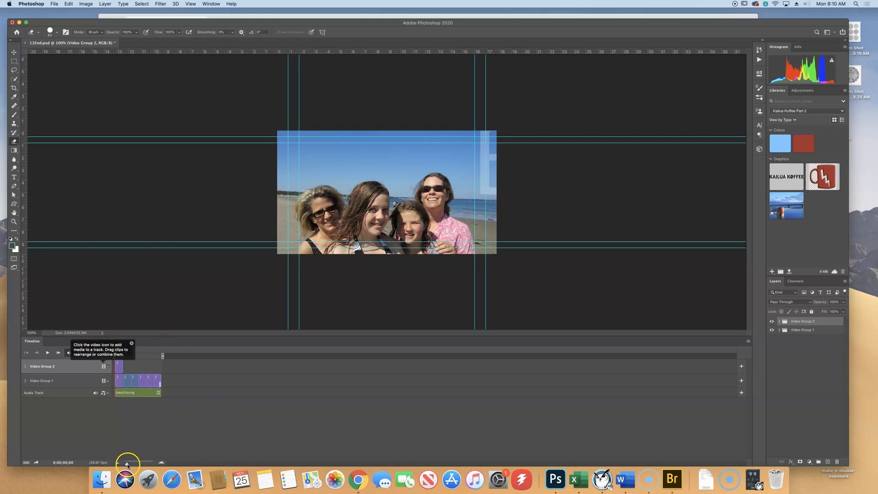
{"action": "left_click_drag", "start_coordinate": [131, 466], "coordinate": [133, 465]}
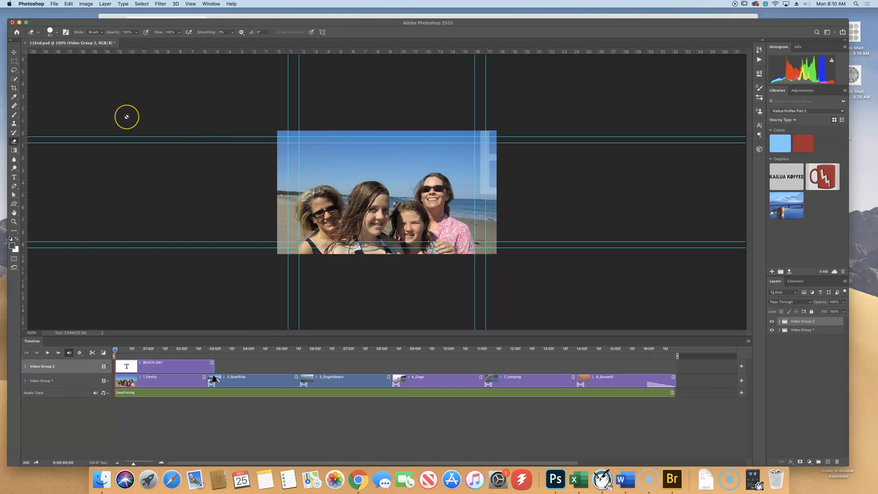
- Close 11End.psd without saving the changes
{"action": "left_click", "coordinate": [24, 43]}
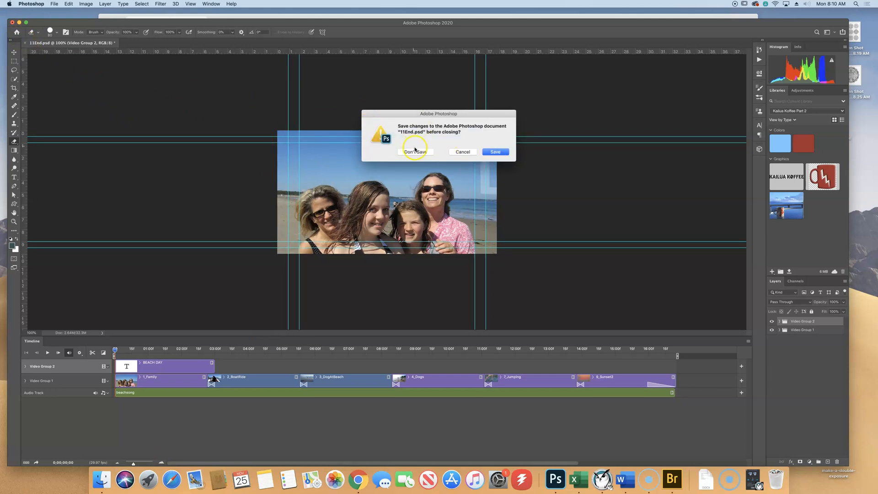
{"action": "left_click", "coordinate": [415, 151]}
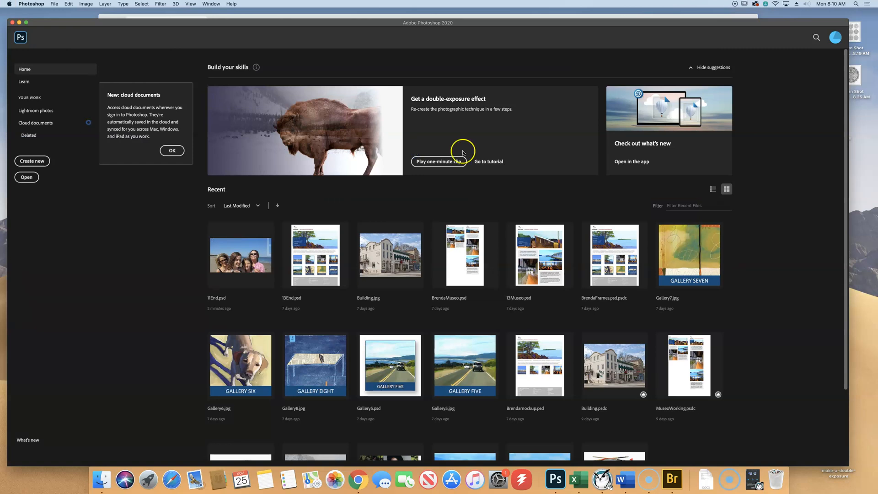
- Create a new document named BrendaWorking.psd from the Film & Video preset HDV/HDTV 720p, 1280 x 720 px at 72 ppi
{"action": "left_click", "coordinate": [37, 161]}
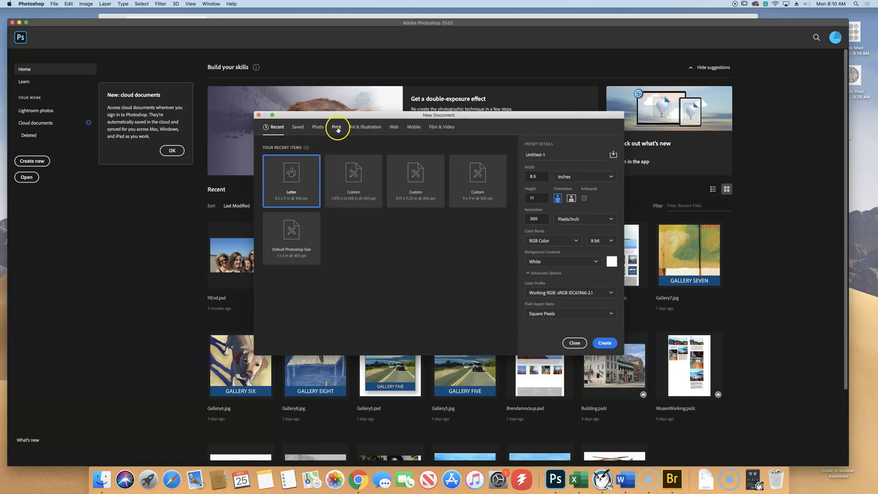
{"action": "left_click", "coordinate": [448, 130]}
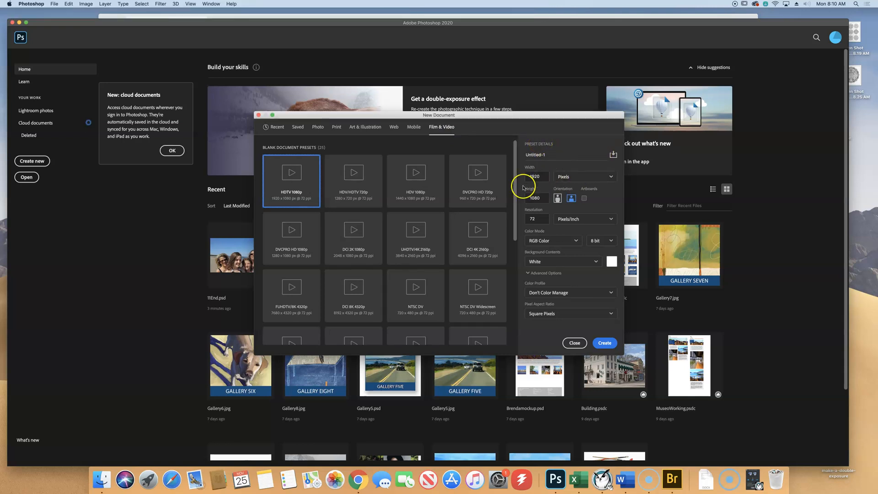
{"action": "left_click", "coordinate": [339, 175]}
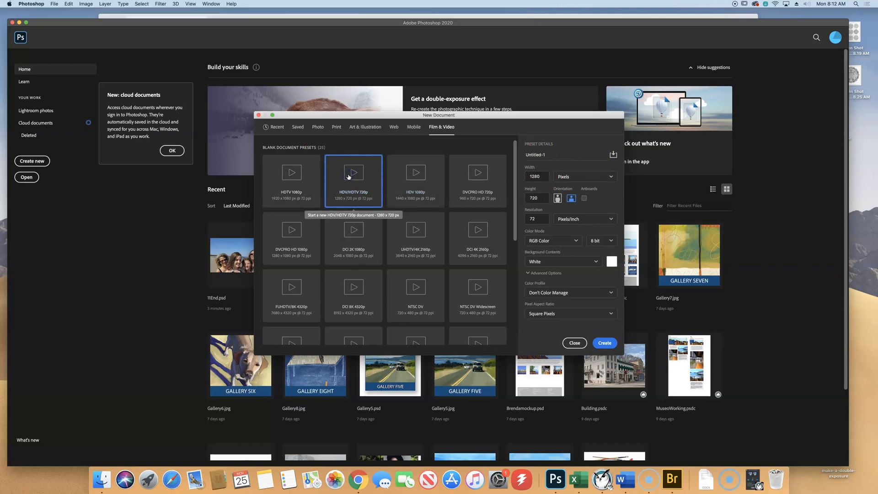
{"action": "left_click_drag", "start_coordinate": [554, 156], "coordinate": [517, 152]}
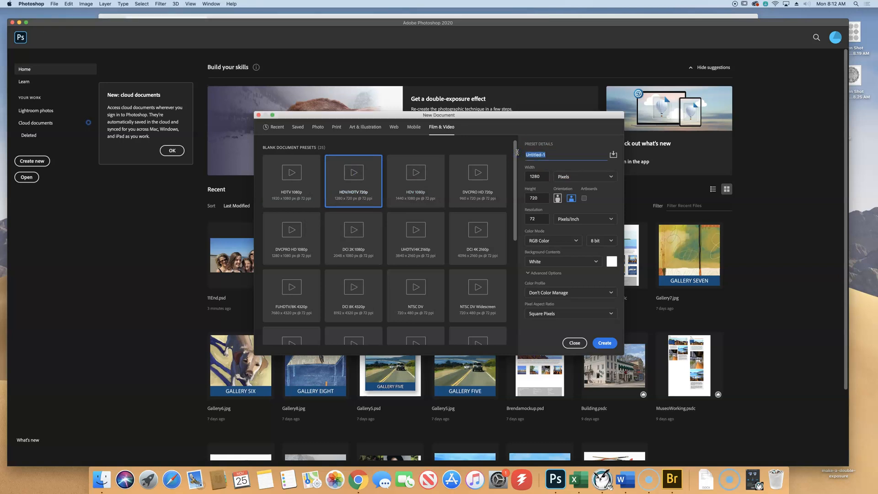
{"action": "type", "text": "BrendaWorking.psd"}
{"action": "left_click", "coordinate": [606, 343]}
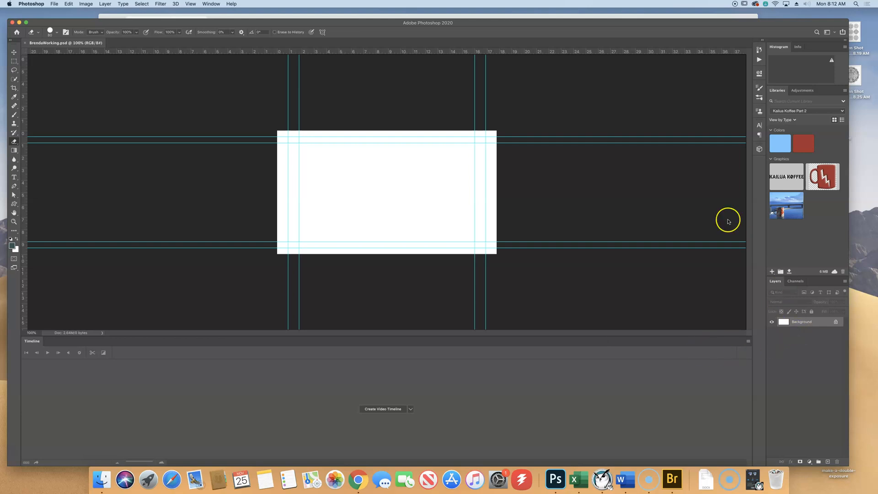
- Check which workspace is active for the new document
{"action": "left_click", "coordinate": [206, 3]}
{"action": "mouse_move", "coordinate": [220, 19]}
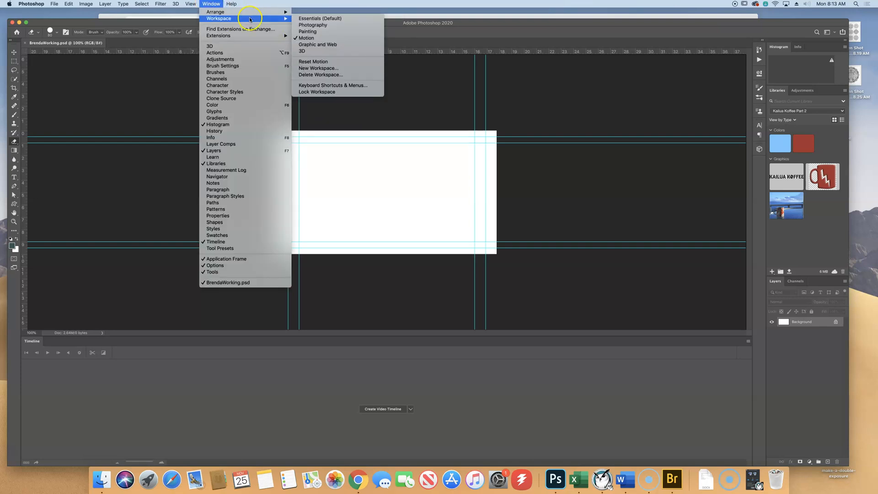
{"action": "mouse_move", "coordinate": [223, 4]}
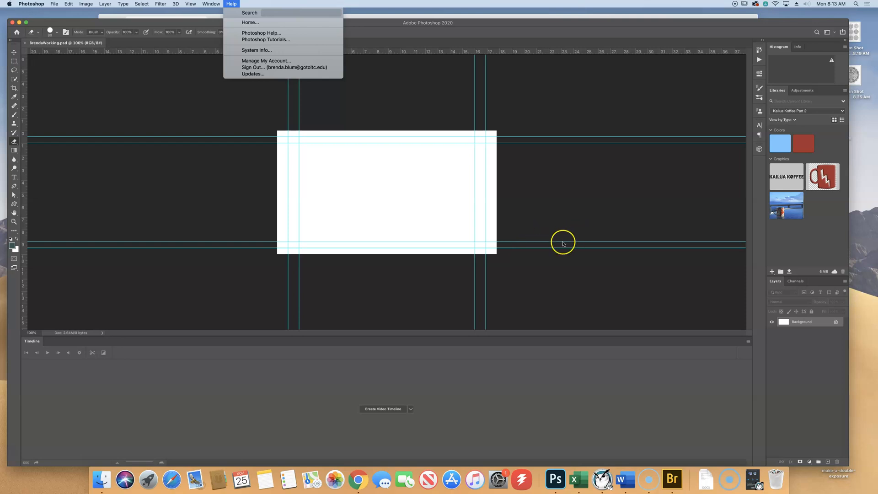
{"action": "left_click", "coordinate": [151, 426]}
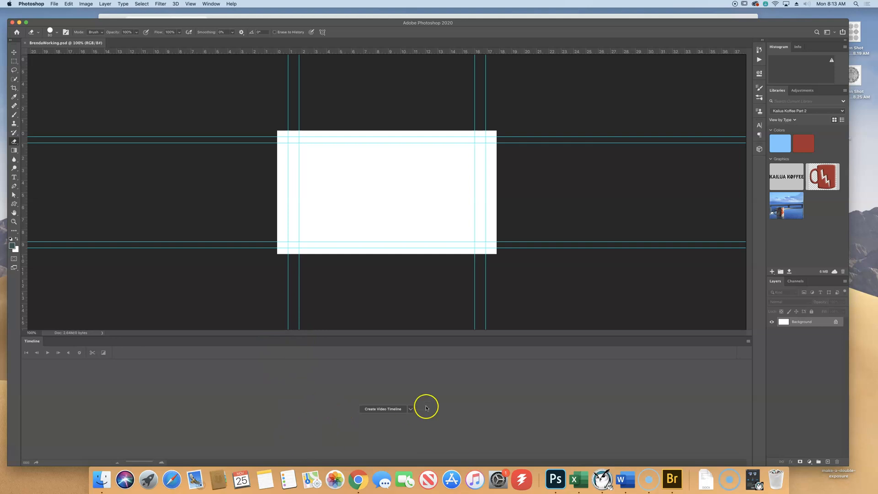
- Create a video timeline and add the six media files from 1_Family.jpg to 6_Sunset.jpg in the Lesson11 folder to its video track
{"action": "left_click", "coordinate": [376, 410]}
{"action": "left_click", "coordinate": [376, 409]}
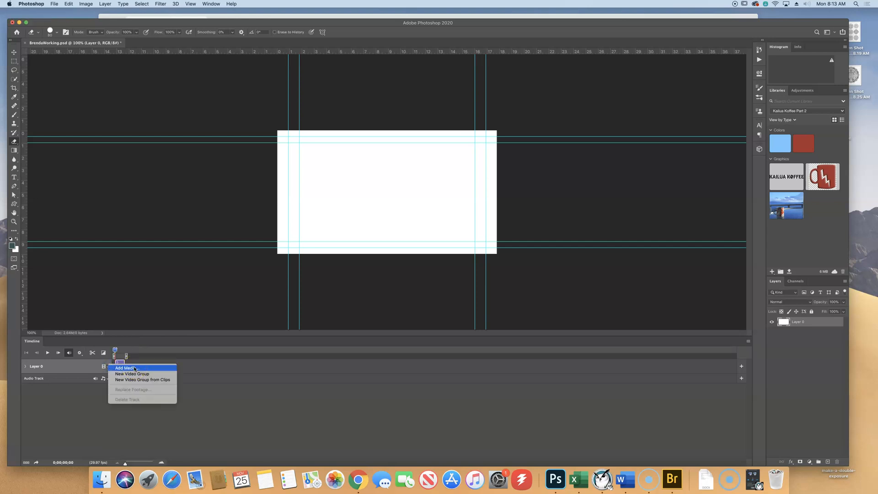
{"action": "left_click", "coordinate": [134, 368]}
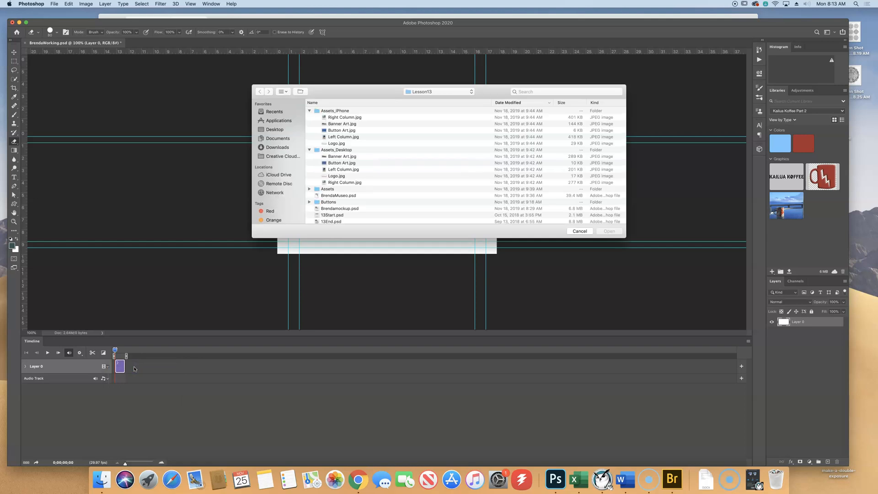
{"action": "left_click", "coordinate": [423, 93]}
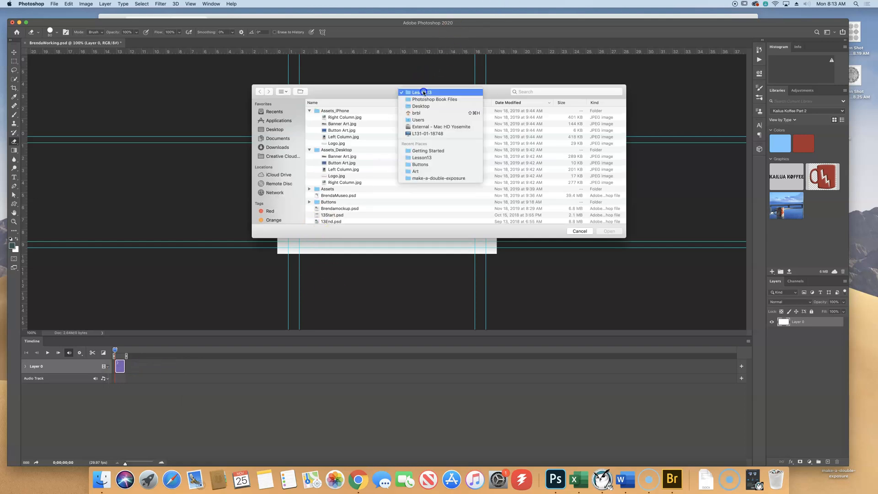
{"action": "left_click", "coordinate": [425, 100]}
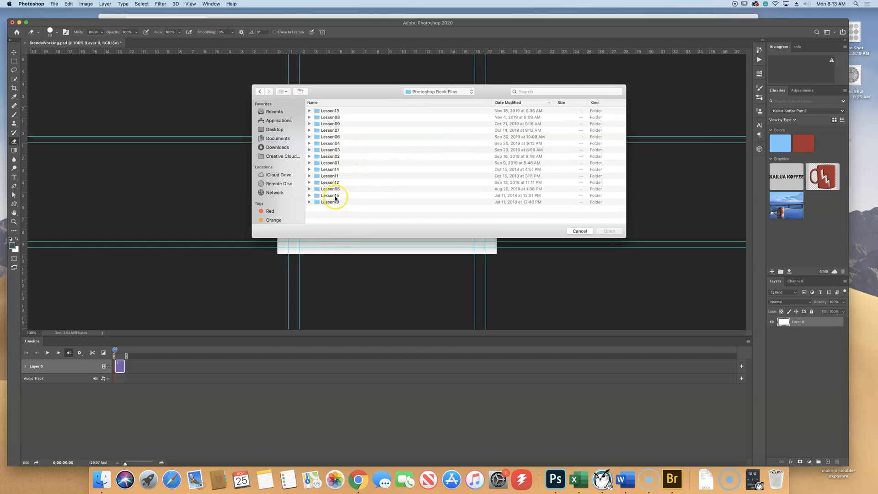
{"action": "left_click", "coordinate": [332, 103]}
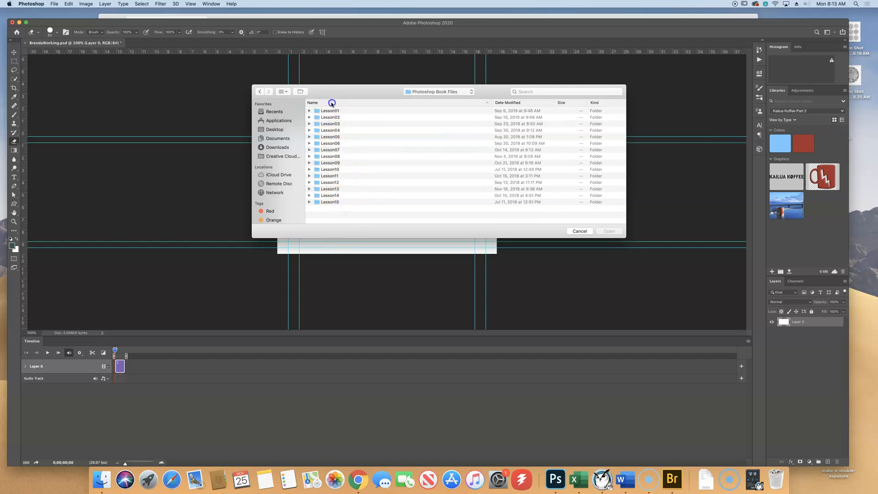
{"action": "left_click", "coordinate": [330, 173]}
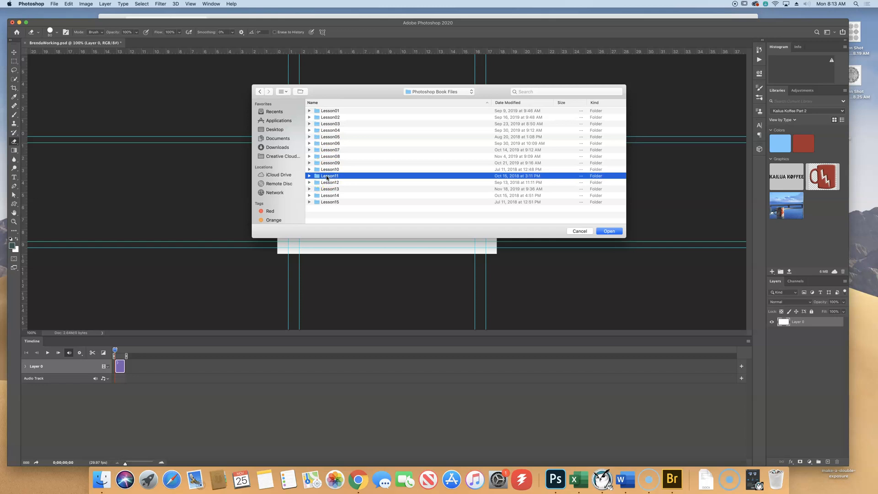
{"action": "double_click", "coordinate": [330, 173]}
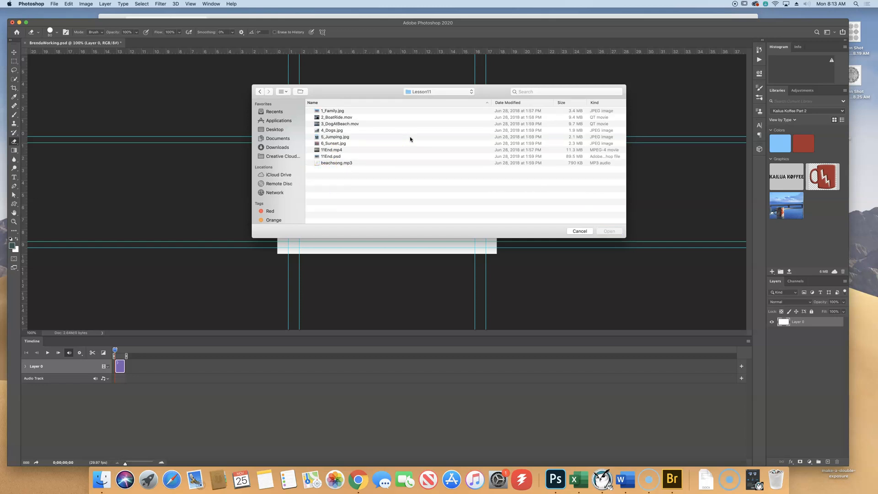
{"action": "left_click", "coordinate": [325, 110]}
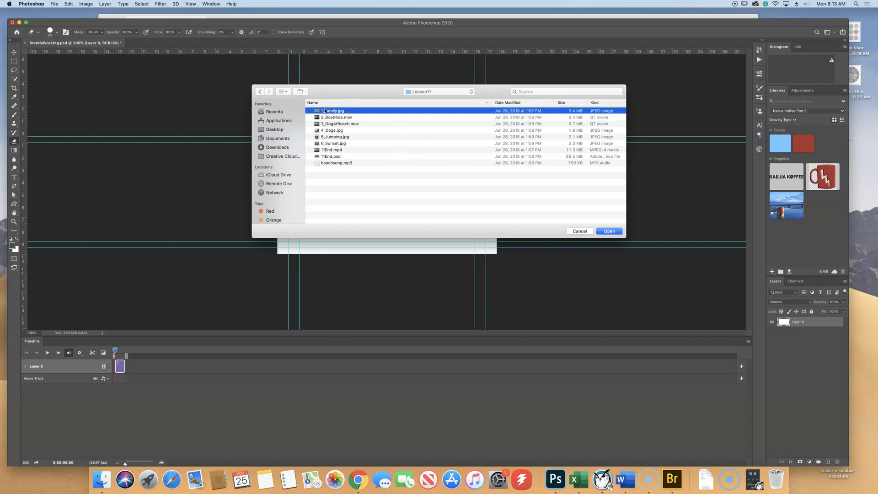
{"action": "left_click", "coordinate": [335, 143], "text": "shift"}
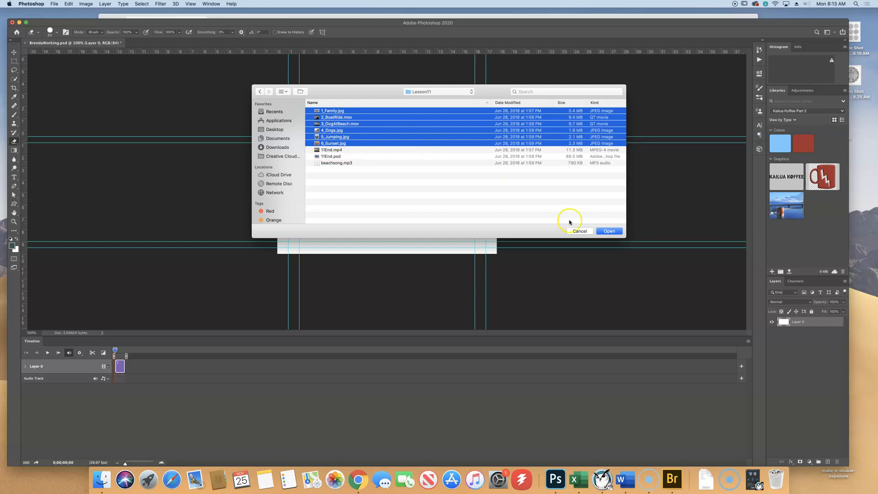
{"action": "left_click", "coordinate": [610, 234]}
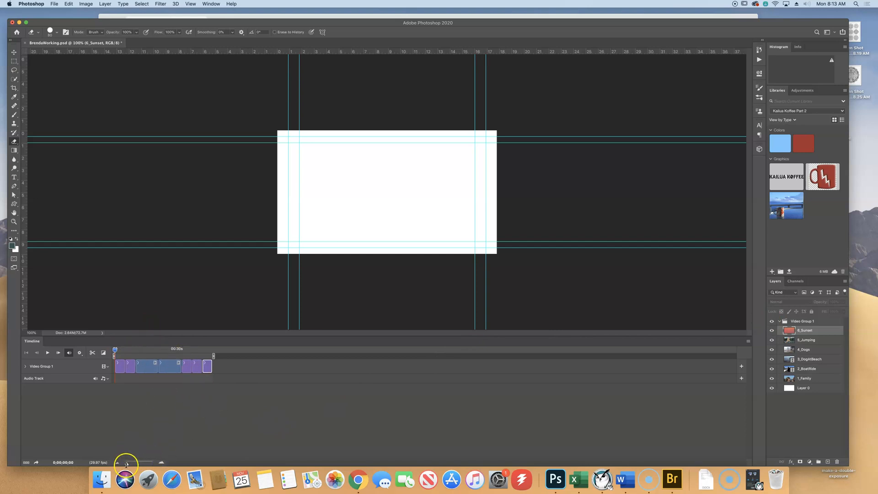
- Delete the blank white Layer 0 from Video Group 1
{"action": "left_click_drag", "start_coordinate": [127, 465], "coordinate": [130, 464]}
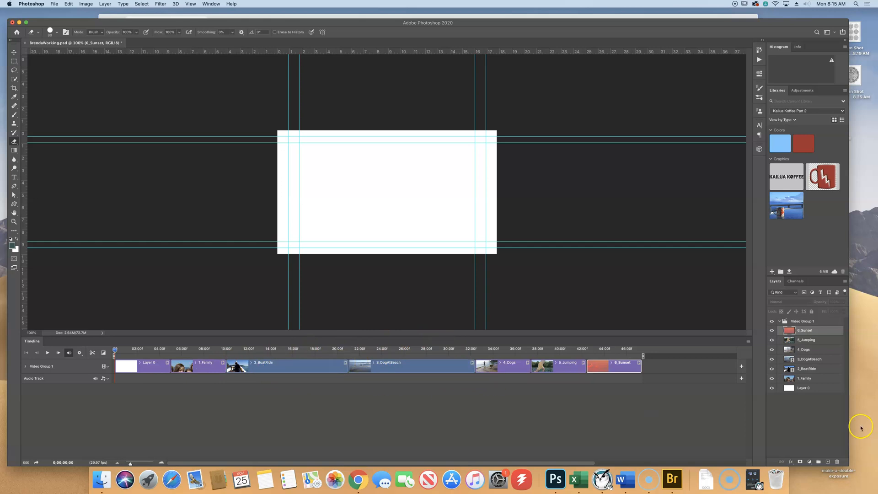
{"action": "left_click", "coordinate": [821, 390]}
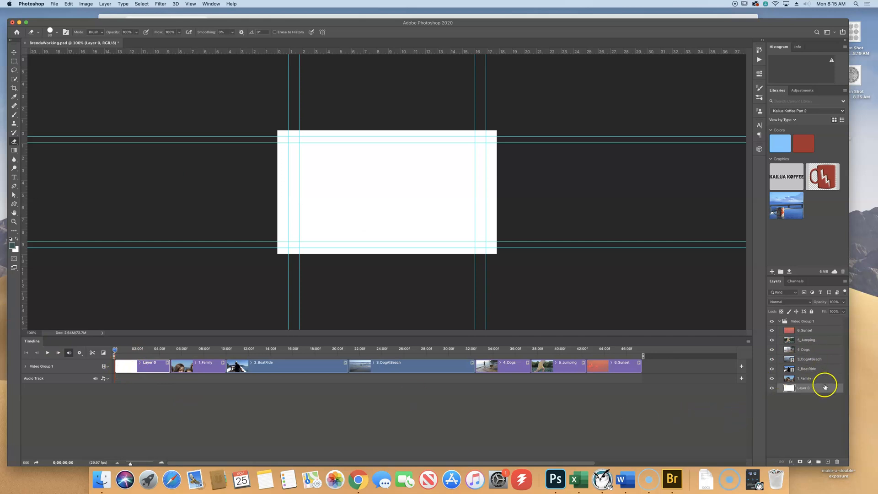
{"action": "left_click", "coordinate": [838, 462]}
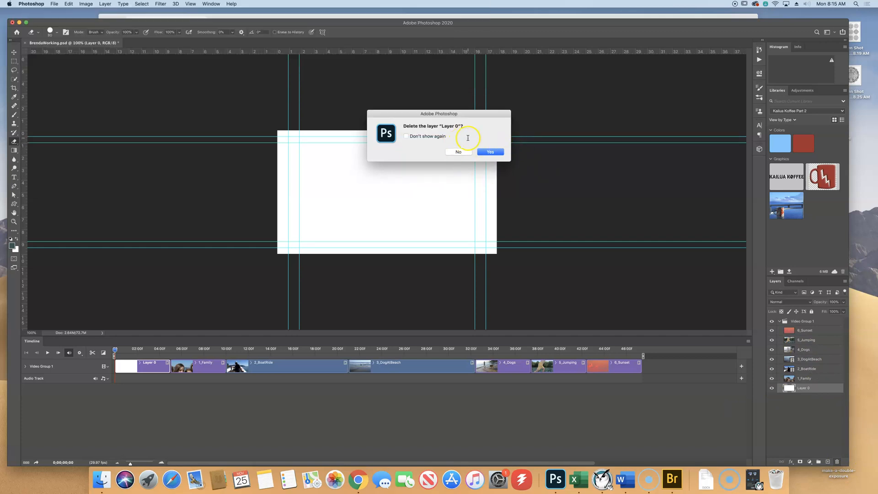
{"action": "left_click", "coordinate": [488, 152]}
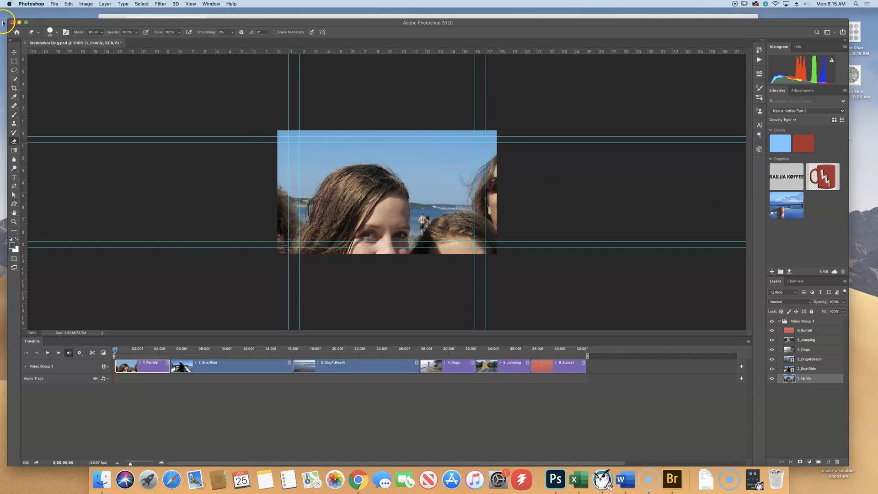
- Shorten the 1_Family clip in the timeline so it ends at the 03:00 mark
{"action": "left_click", "coordinate": [14, 52]}
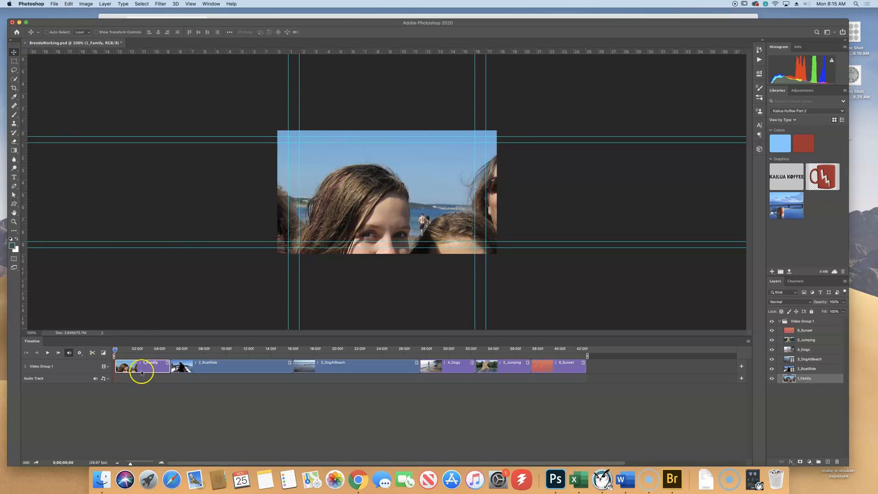
{"action": "left_click_drag", "start_coordinate": [130, 464], "coordinate": [132, 464]}
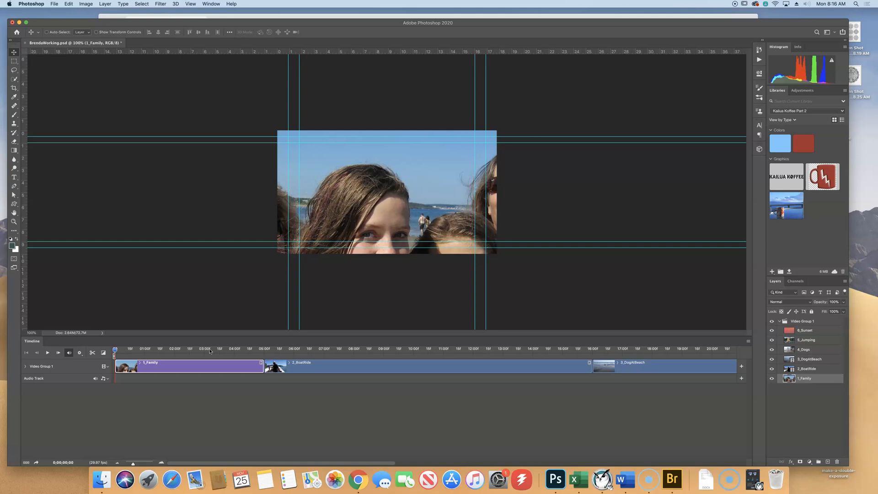
{"action": "left_click", "coordinate": [221, 342]}
{"action": "left_click_drag", "start_coordinate": [262, 366], "coordinate": [204, 366]}
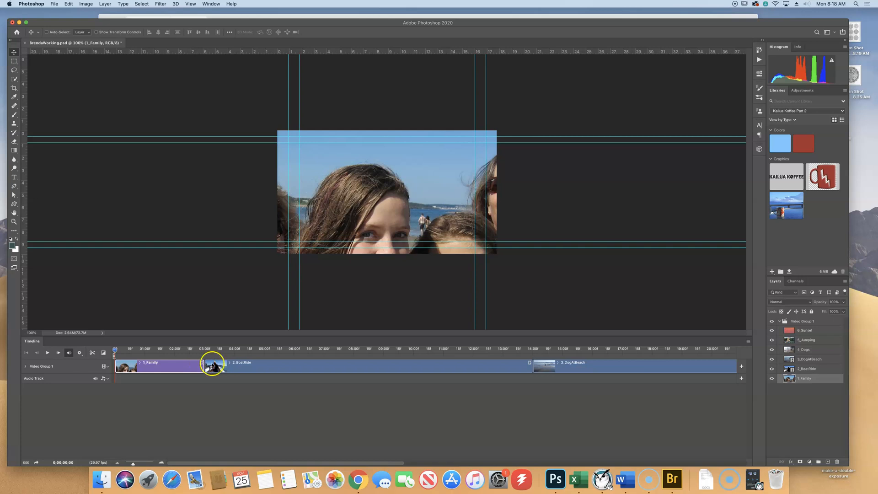
- Shorten the 2_BoatRide clip in the timeline so it ends at the 06:00 mark
{"action": "left_click", "coordinate": [365, 366]}
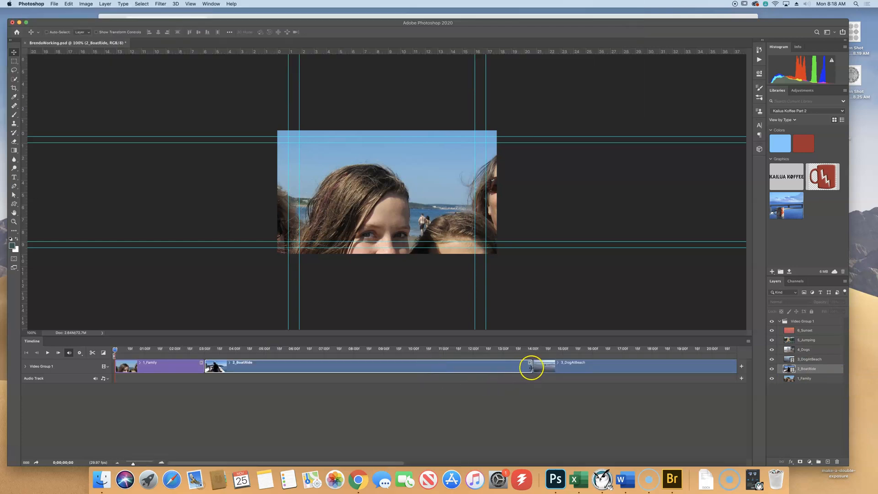
{"action": "left_click_drag", "start_coordinate": [530, 367], "coordinate": [317, 368]}
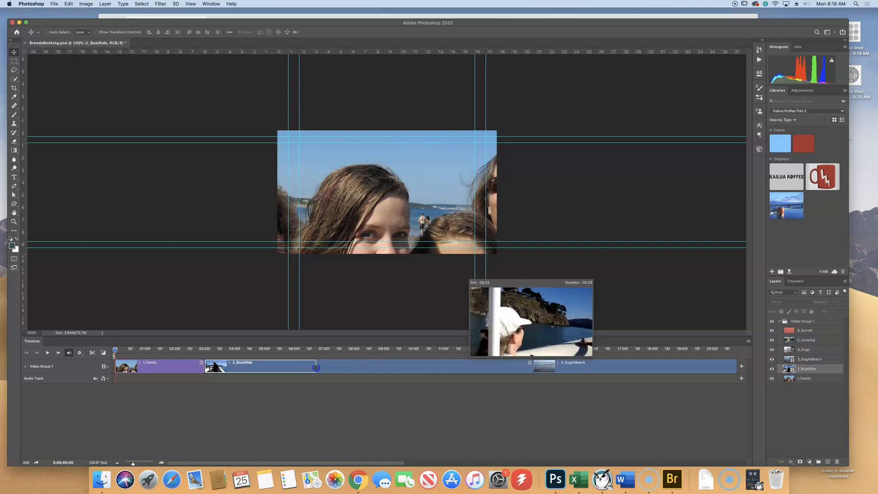
{"action": "left_click_drag", "start_coordinate": [316, 368], "coordinate": [293, 368]}
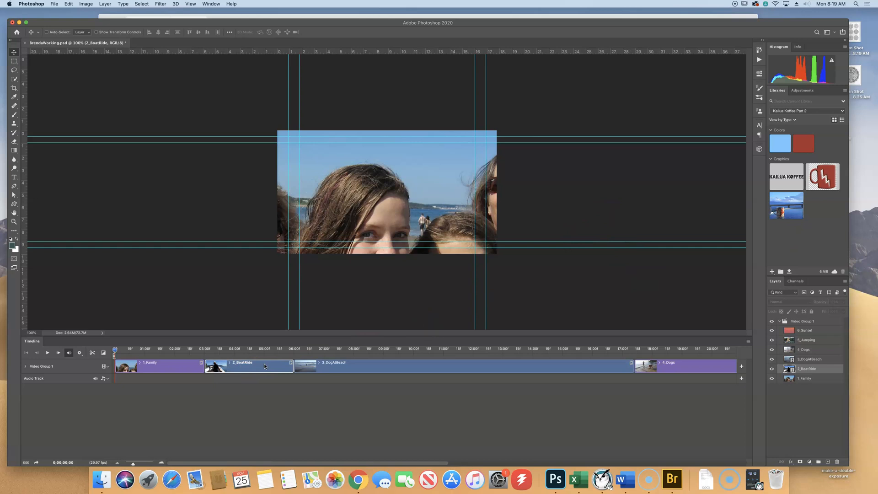
- Shorten the 3_DogAtBeach clip to end at 09:00 and the 4_Dogs clip to end at 12:00 in the timeline
{"action": "left_click", "coordinate": [319, 364]}
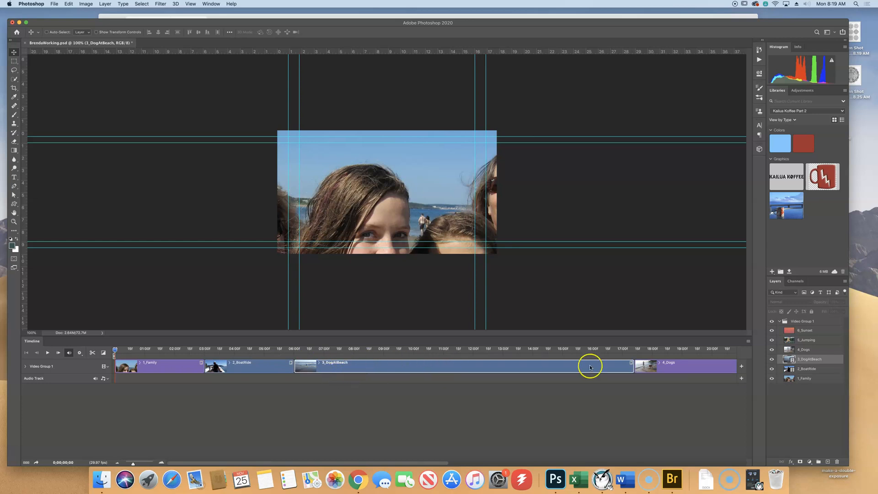
{"action": "left_click_drag", "start_coordinate": [633, 365], "coordinate": [382, 366]}
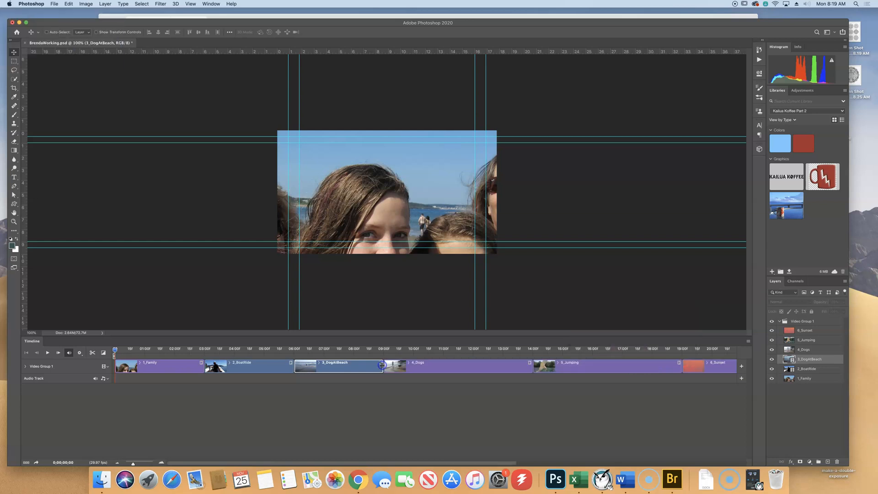
{"action": "left_click", "coordinate": [466, 366]}
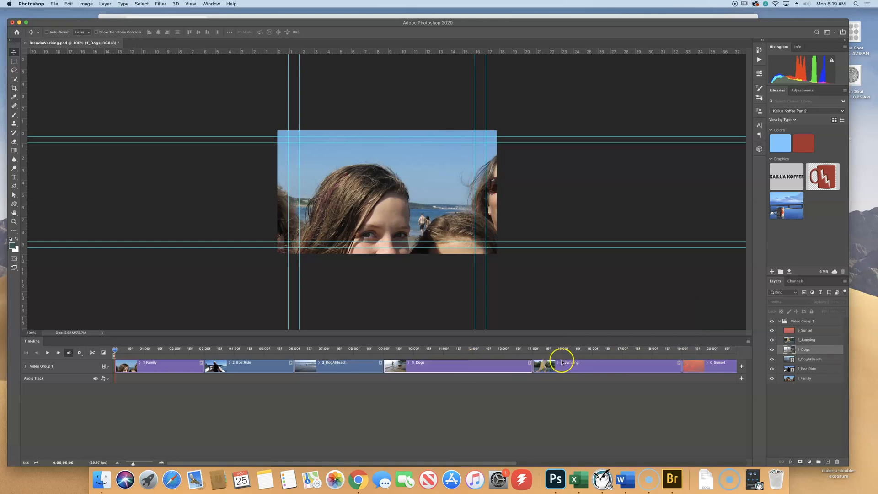
{"action": "left_click_drag", "start_coordinate": [531, 367], "coordinate": [472, 367]}
- Shorten the 5_Jumping clip to end at 15:00 and the 6_Sunset clip to end at 18:00 in the timeline
{"action": "left_click", "coordinate": [611, 365]}
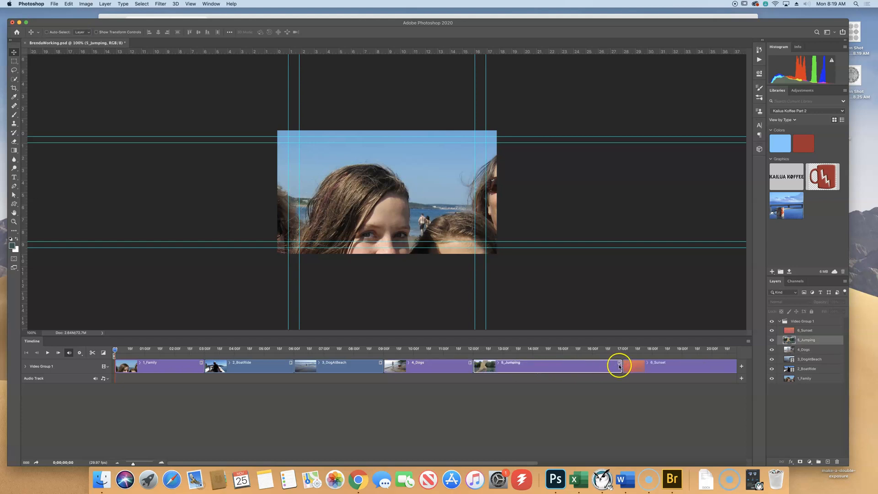
{"action": "left_click_drag", "start_coordinate": [620, 365], "coordinate": [562, 365]}
{"action": "left_click", "coordinate": [667, 364]}
{"action": "left_click_drag", "start_coordinate": [708, 367], "coordinate": [650, 368]}
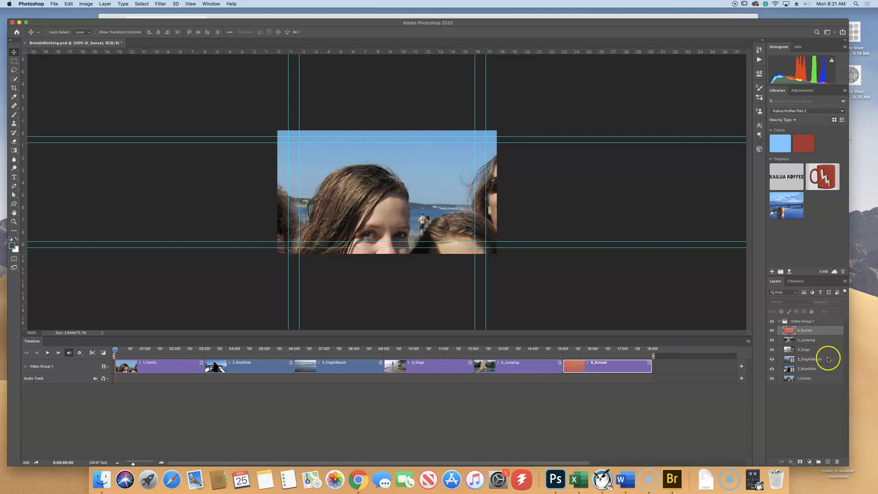
- Apply the Pan & Zoom motion preset to the 1_Family clip with Resize to Fill Canvas enabled
{"action": "left_click", "coordinate": [805, 379]}
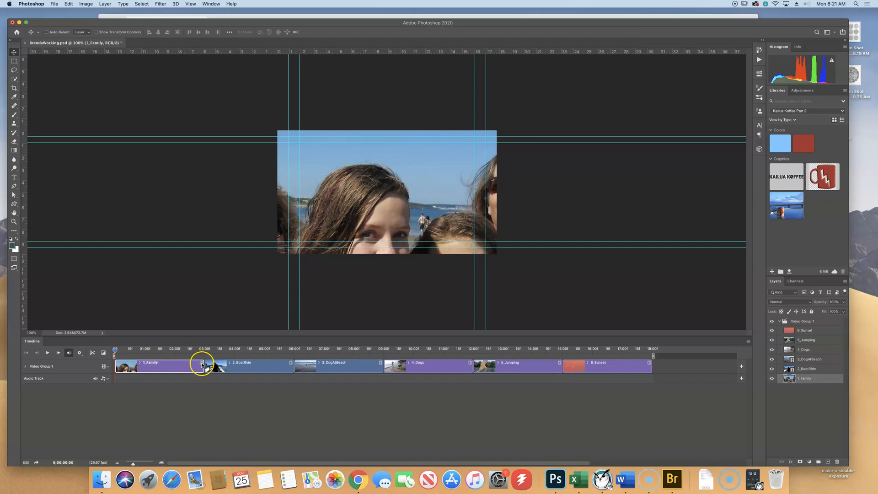
{"action": "left_click", "coordinate": [202, 364]}
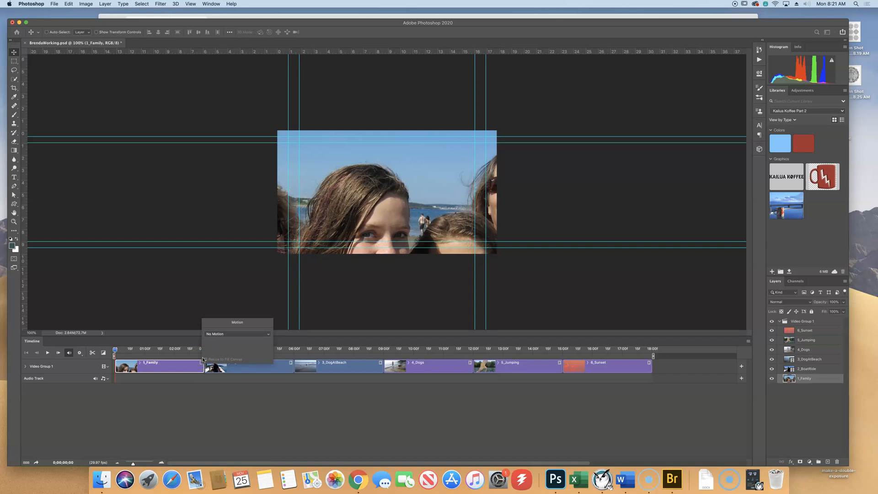
{"action": "left_click", "coordinate": [256, 335]}
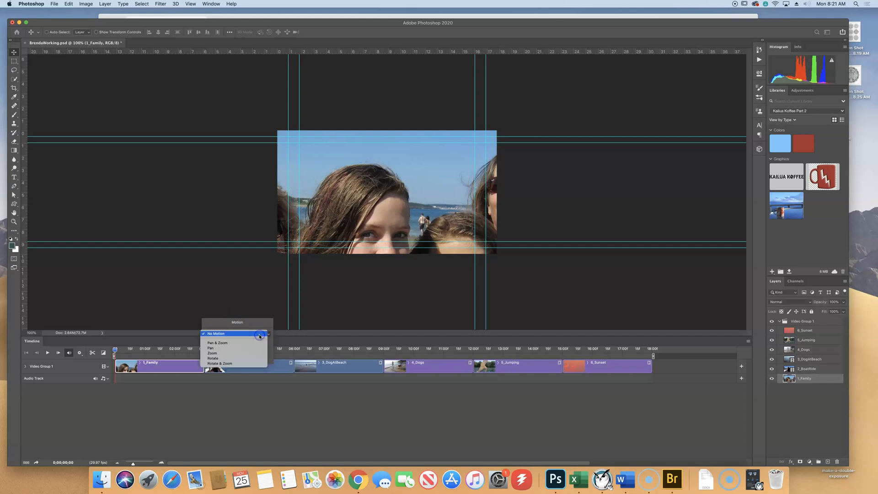
{"action": "left_click", "coordinate": [224, 343]}
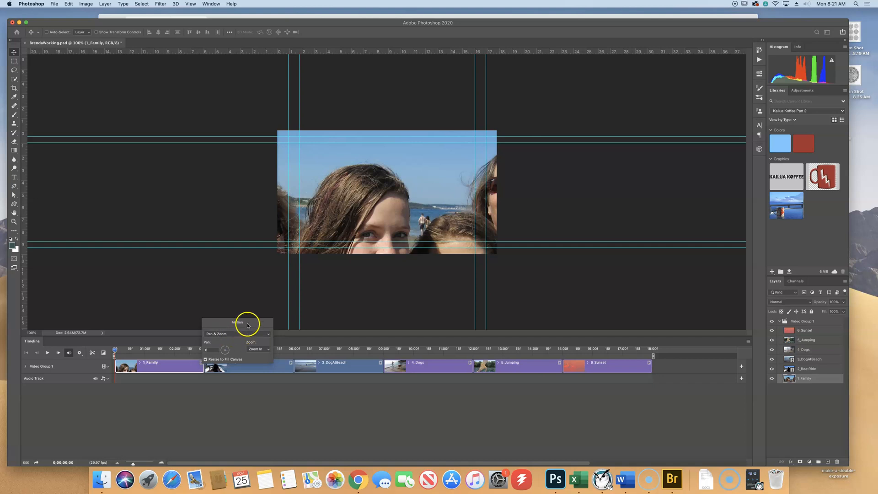
{"action": "left_click", "coordinate": [206, 359]}
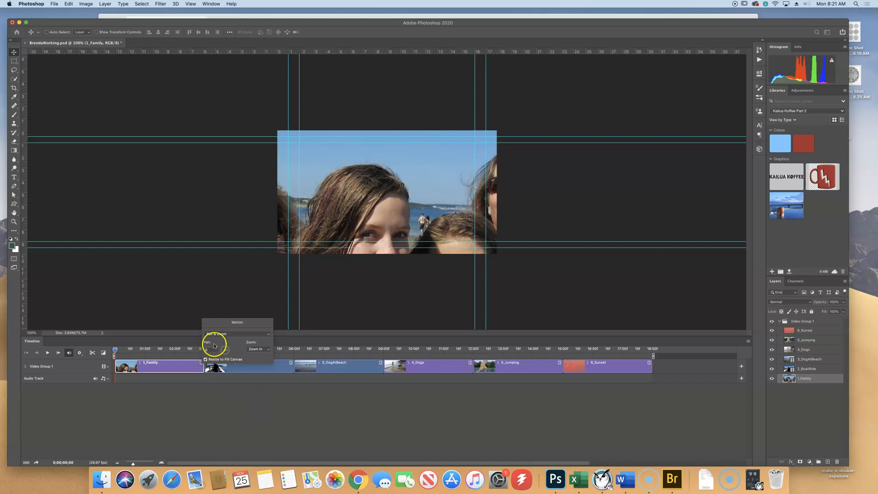
{"action": "left_click", "coordinate": [291, 413]}
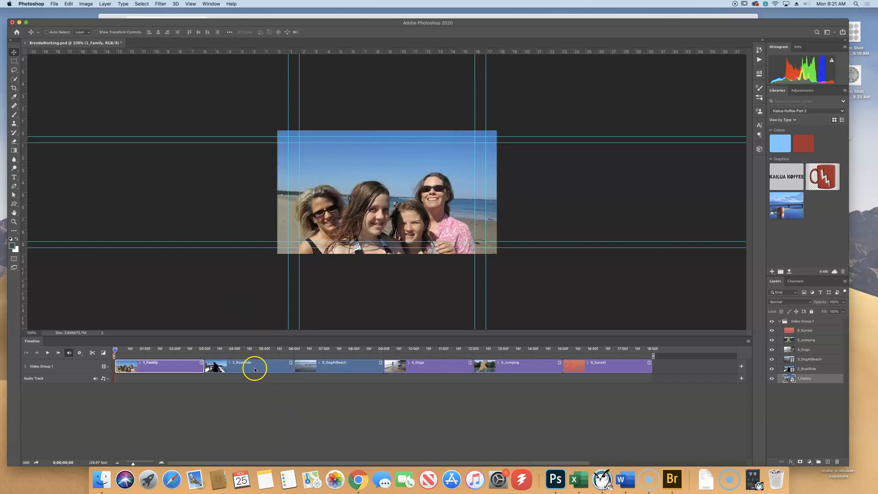
- Change the motion preset of the 1_Family clip to No Motion
{"action": "left_click", "coordinate": [372, 364]}
{"action": "left_click", "coordinate": [200, 364]}
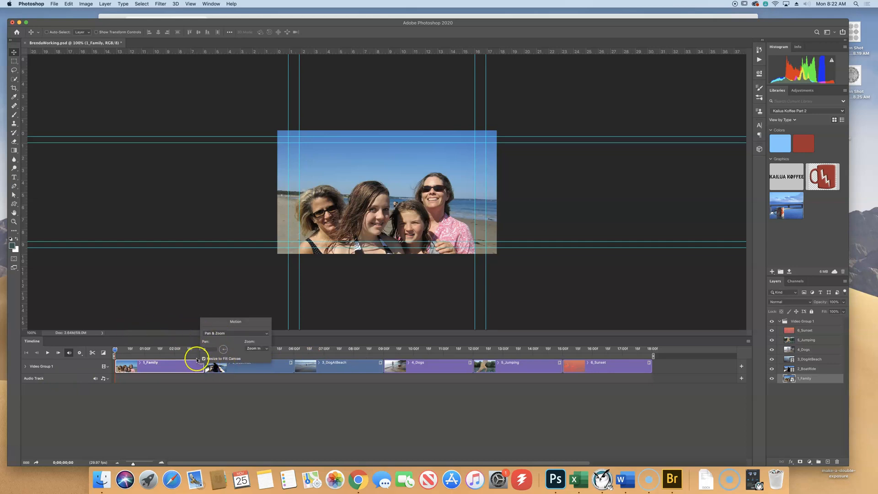
{"action": "left_click", "coordinate": [207, 334]}
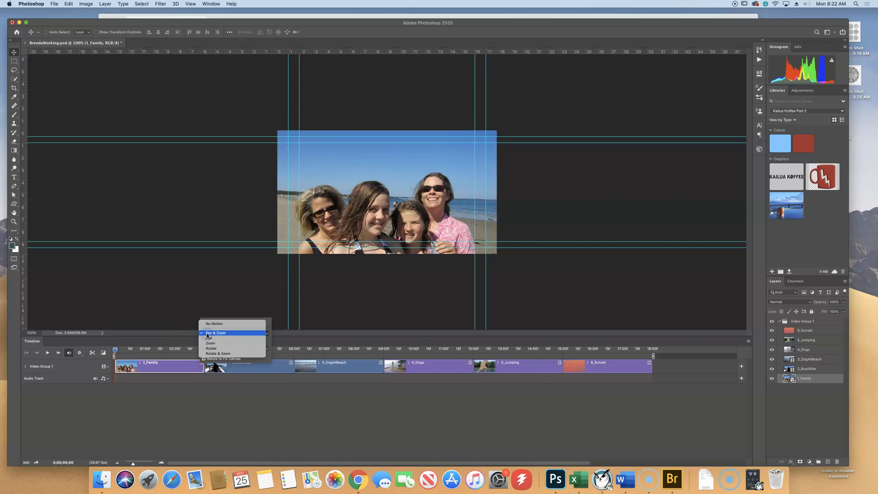
{"action": "left_click", "coordinate": [210, 323]}
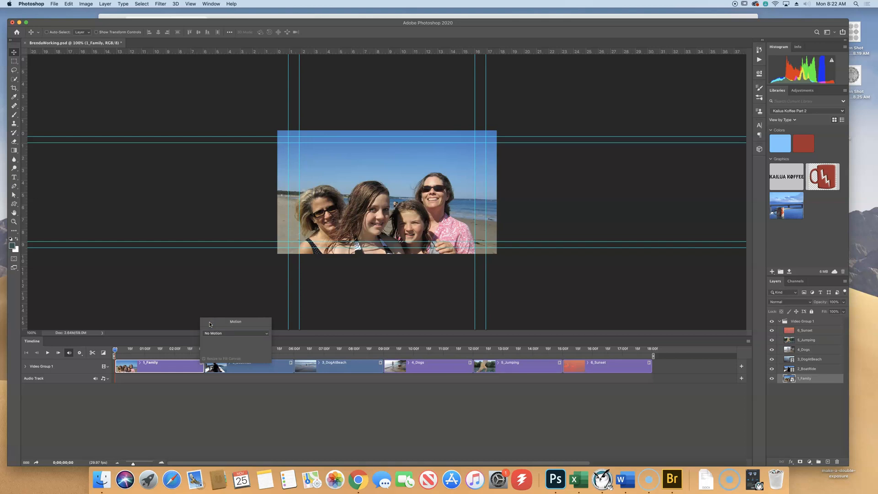
{"action": "left_click", "coordinate": [156, 296]}
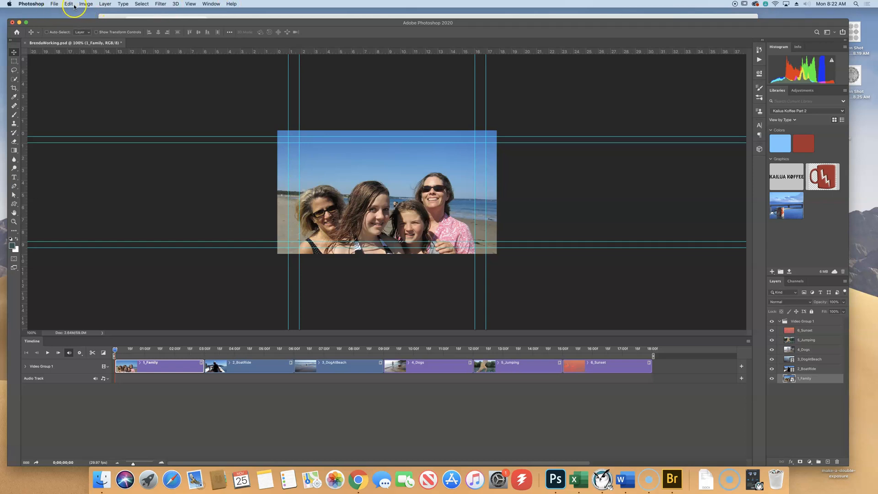
- Save the document to the computer with Maximize Compatibility enabled
{"action": "left_click", "coordinate": [56, 4]}
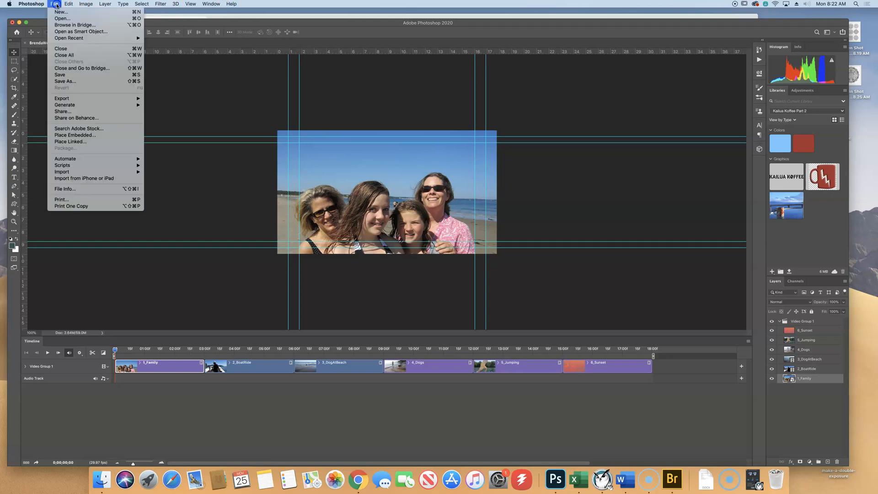
{"action": "left_click", "coordinate": [90, 75]}
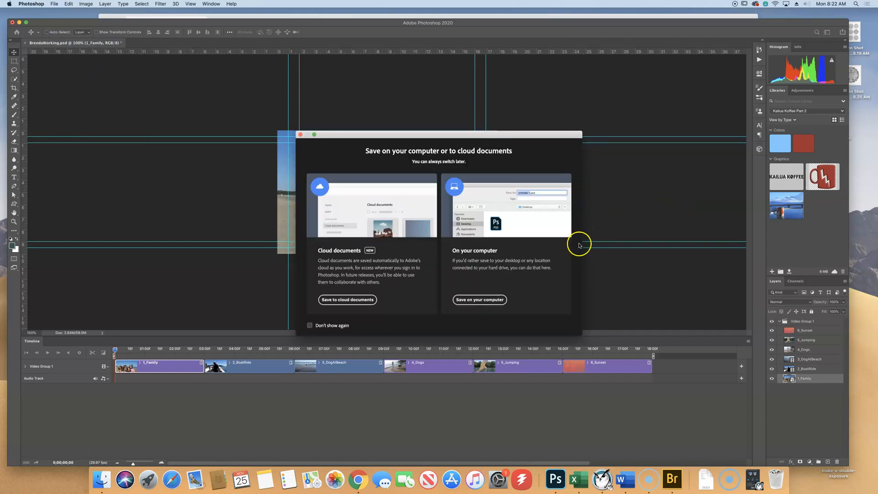
{"action": "left_click", "coordinate": [495, 300]}
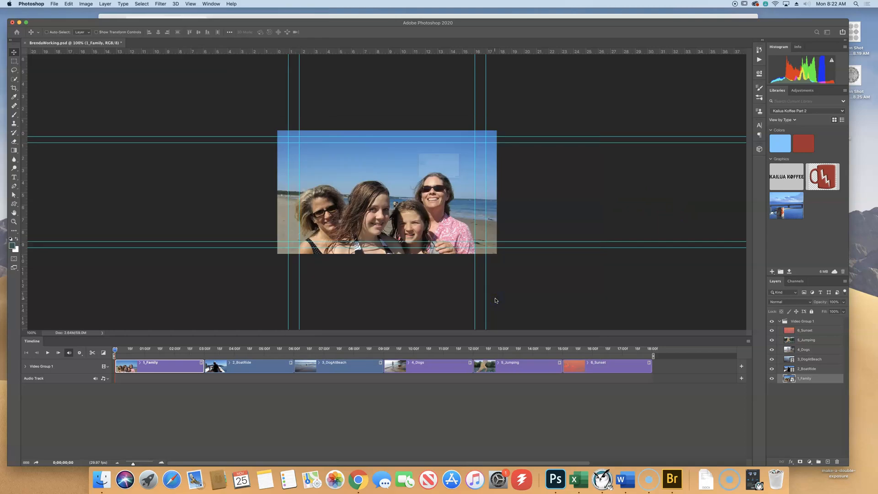
{"action": "left_click", "coordinate": [563, 246]}
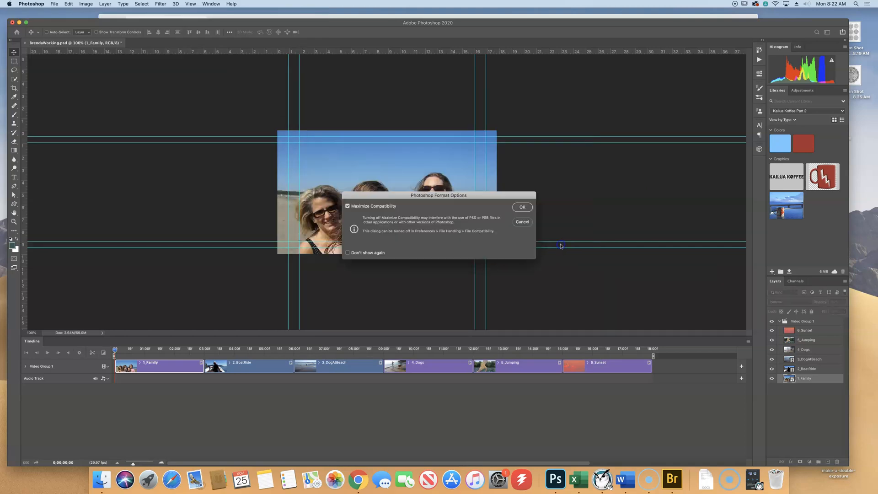
{"action": "left_click", "coordinate": [524, 207]}
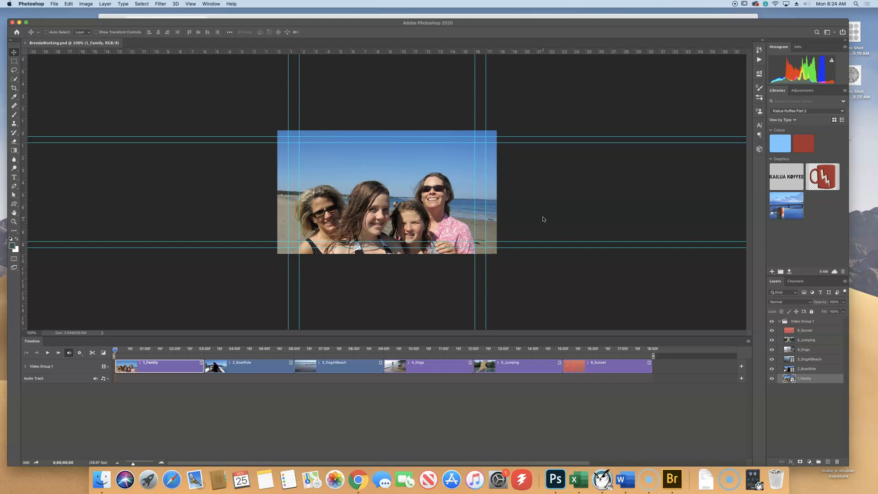
{"action": "left_click", "coordinate": [534, 246]}
- Add a new video group above Video Group 1 in the timeline
{"action": "left_click", "coordinate": [822, 321]}
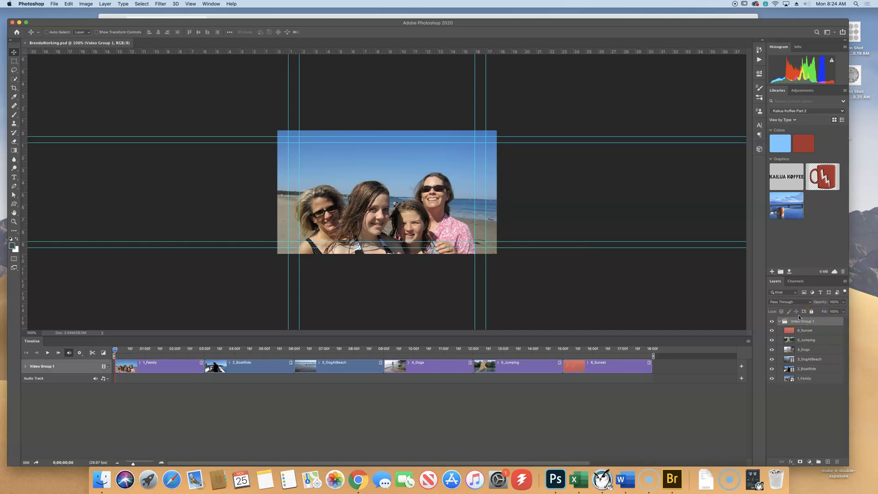
{"action": "left_click", "coordinate": [106, 367]}
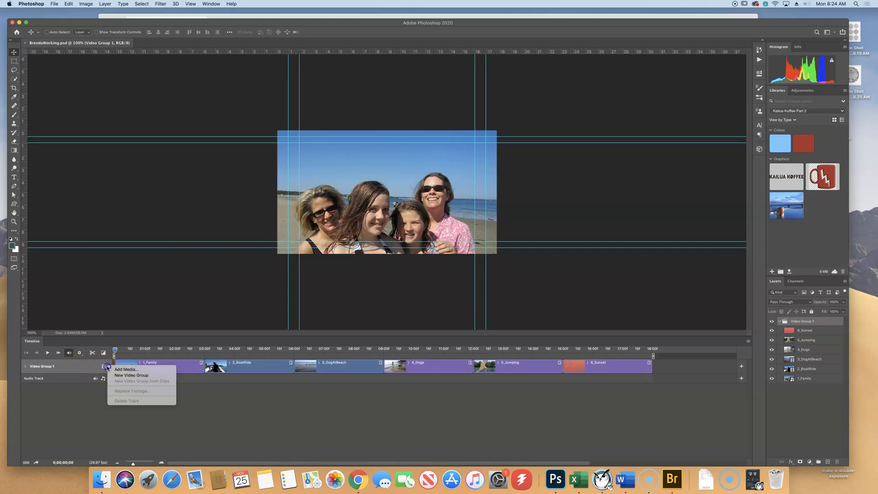
{"action": "left_click", "coordinate": [129, 375]}
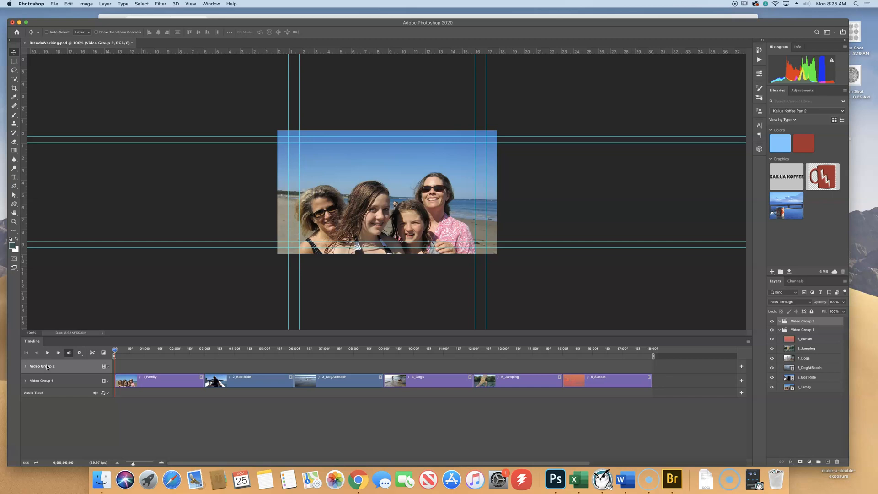
- Add the text BEACH DAY over the sky near the upper-left of the family photo in Video Group 2
{"action": "left_click", "coordinate": [15, 178]}
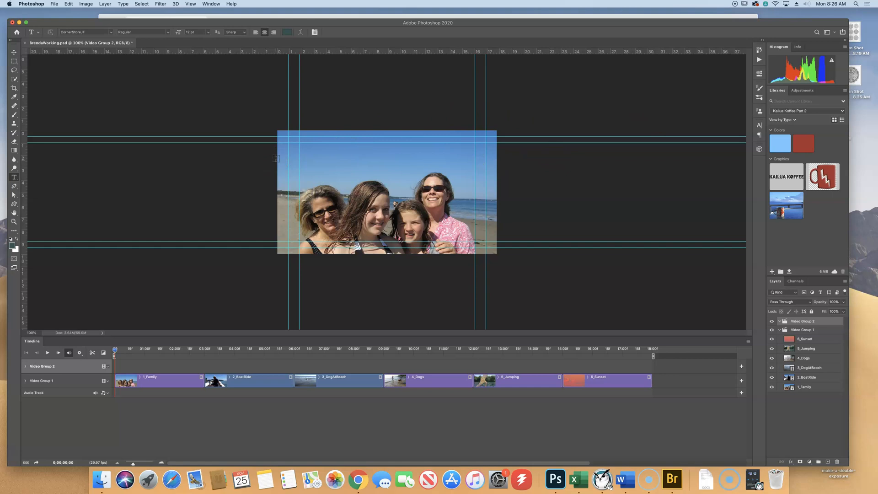
{"action": "left_click", "coordinate": [296, 156]}
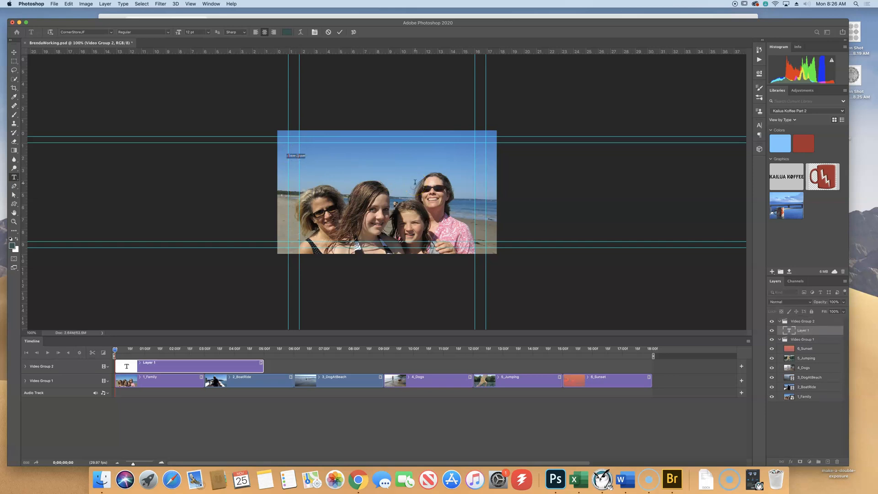
{"action": "type", "text": "BE"}
- Set the BEACH DAY text to the Myriad Pro font at 600 pt
{"action": "triple_click", "coordinate": [294, 156]}
{"action": "left_click", "coordinate": [111, 33]}
{"action": "left_click", "coordinate": [112, 33]}
{"action": "left_click", "coordinate": [111, 33]}
{"action": "left_click", "coordinate": [112, 34]}
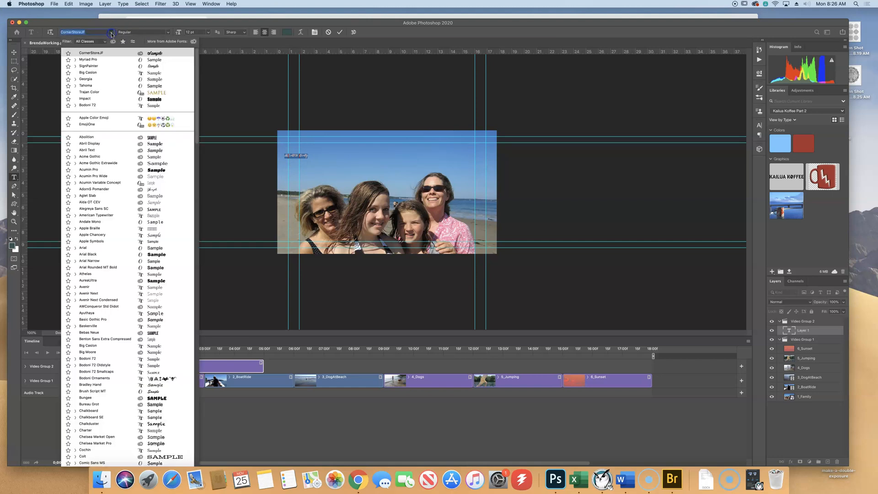
{"action": "left_click", "coordinate": [106, 60]}
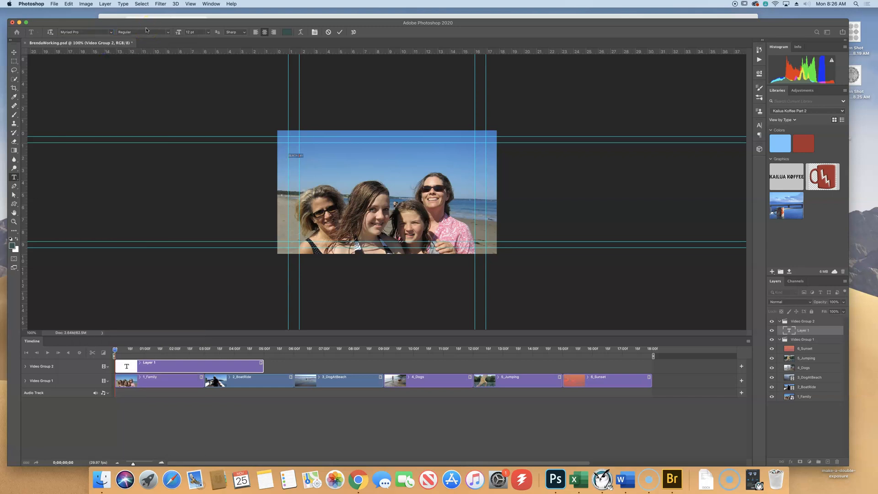
{"action": "left_click", "coordinate": [179, 31]}
{"action": "type", "text": "600"}
- Change the BEACH DAY text color to white and commit the text
{"action": "left_click", "coordinate": [287, 31]}
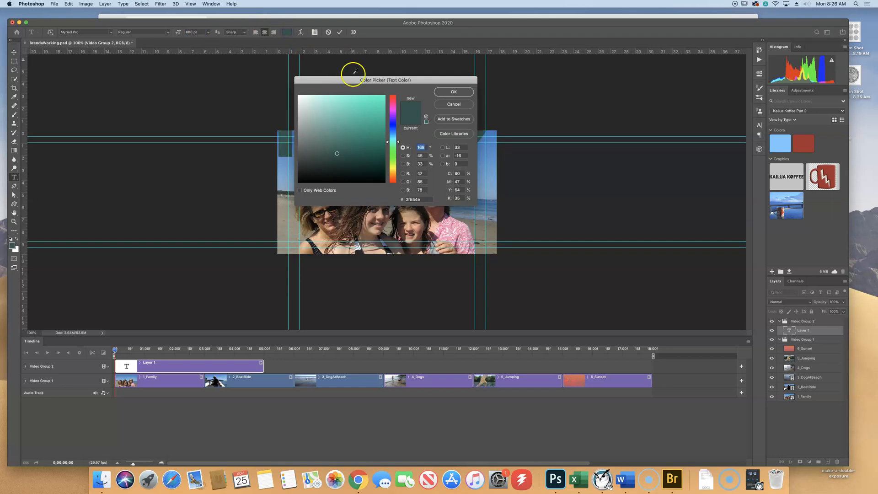
{"action": "left_click", "coordinate": [299, 96]}
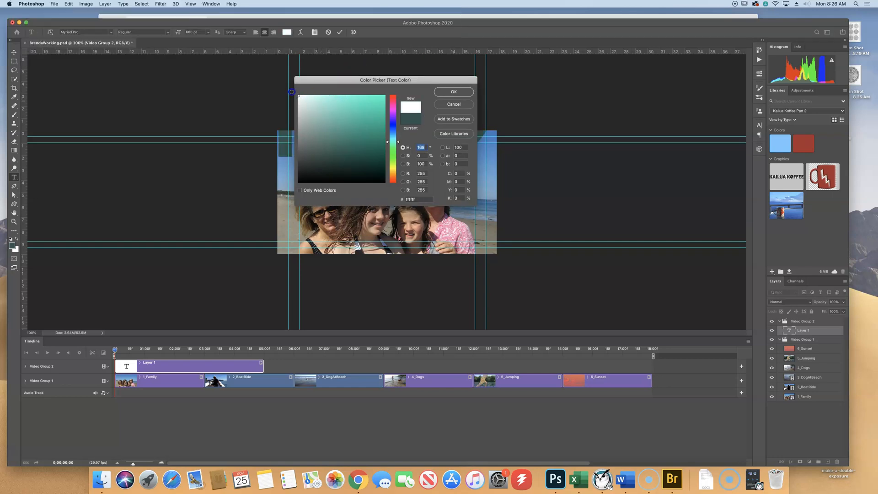
{"action": "left_click", "coordinate": [450, 92]}
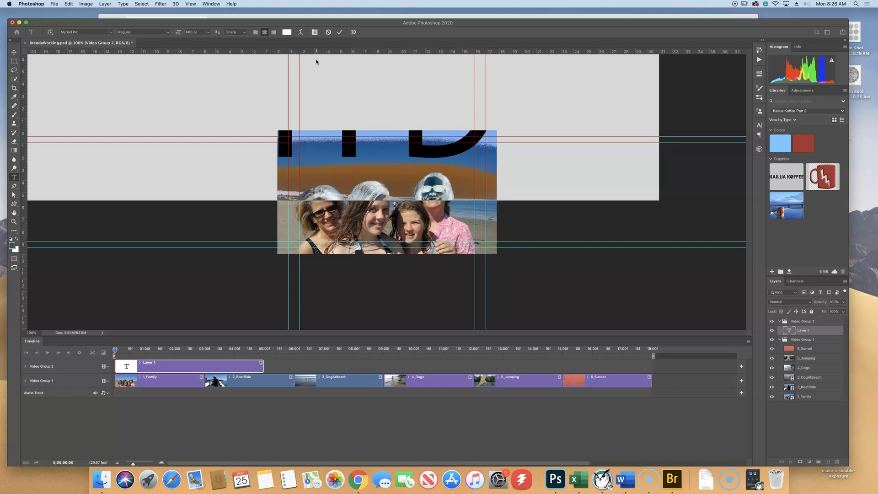
{"action": "left_click", "coordinate": [340, 32]}
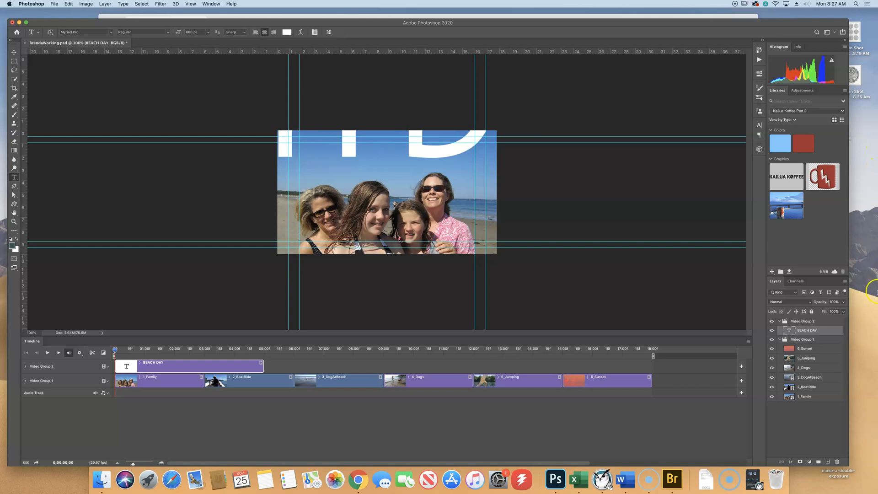
- Lower the opacity of the BEACH DAY layer to 24%
{"action": "left_click", "coordinate": [815, 331]}
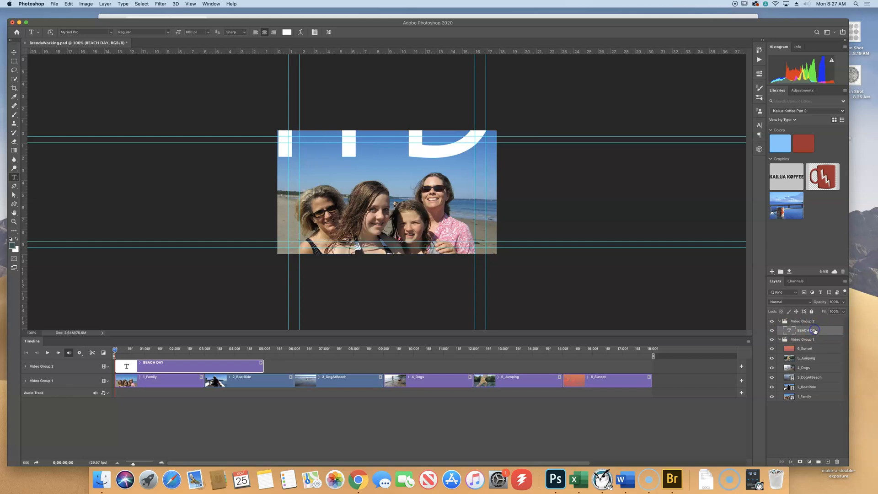
{"action": "left_click", "coordinate": [826, 306]}
{"action": "left_click_drag", "start_coordinate": [826, 305], "coordinate": [798, 305]}
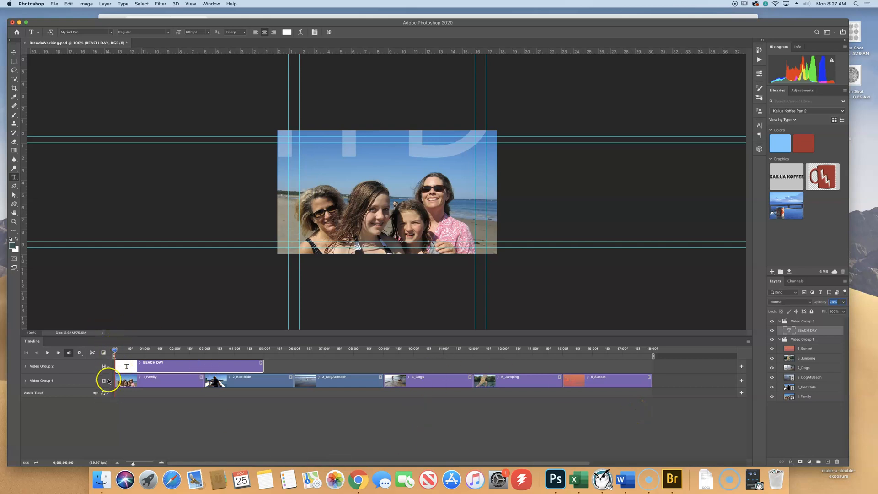
- Expand the BEACH DAY clip's animation properties and shorten the clip to end at 03:00 with the 1_Family clip
{"action": "left_click_drag", "start_coordinate": [115, 352], "coordinate": [143, 354]}
{"action": "left_click_drag", "start_coordinate": [143, 354], "coordinate": [204, 358]}
{"action": "left_click", "coordinate": [140, 365]}
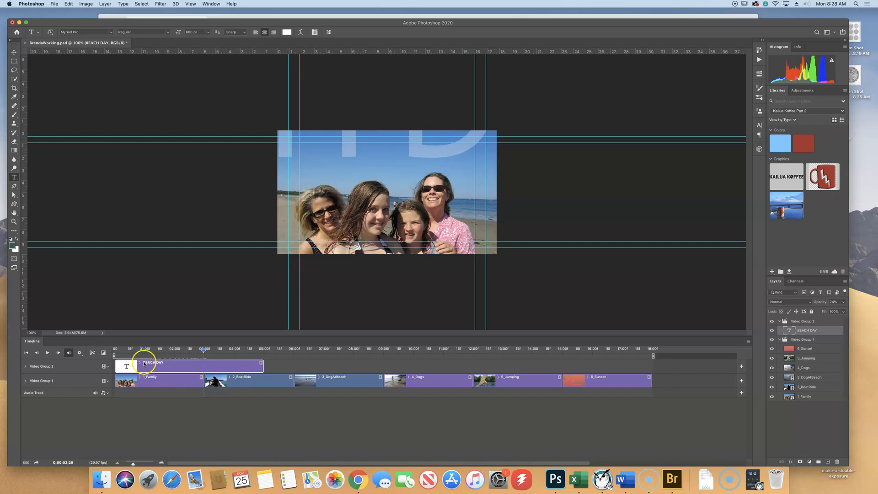
{"action": "left_click", "coordinate": [140, 365]}
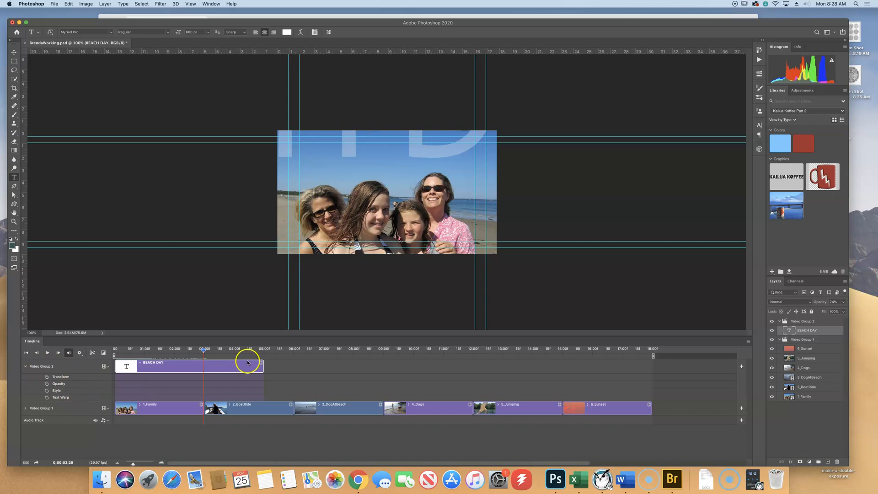
{"action": "mouse_move", "coordinate": [206, 351]}
{"action": "left_mouse_down"}
{"action": "mouse_move", "coordinate": [263, 351]}
{"action": "mouse_move", "coordinate": [203, 352]}
{"action": "left_mouse_up"}
{"action": "left_click_drag", "start_coordinate": [263, 368], "coordinate": [207, 368]}
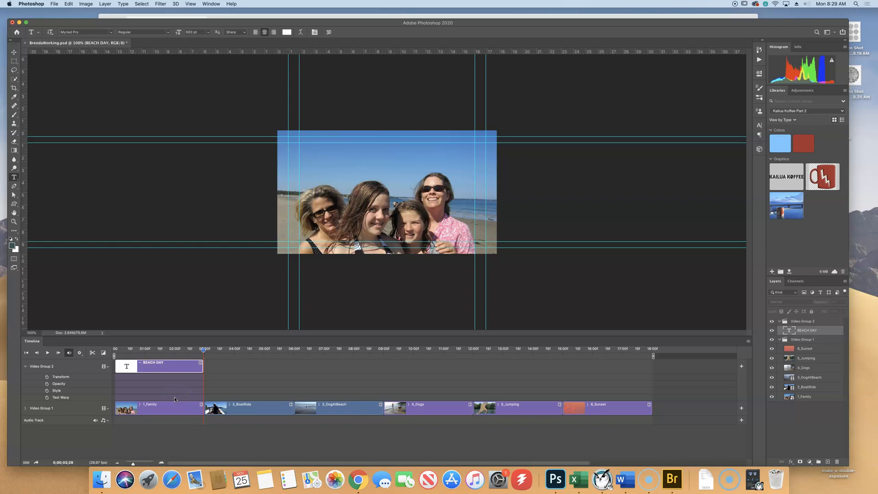
- Add a Transform keyframe at the start of the BEACH DAY clip and move the text right until only its first letter shows
{"action": "left_click_drag", "start_coordinate": [204, 349], "coordinate": [98, 354]}
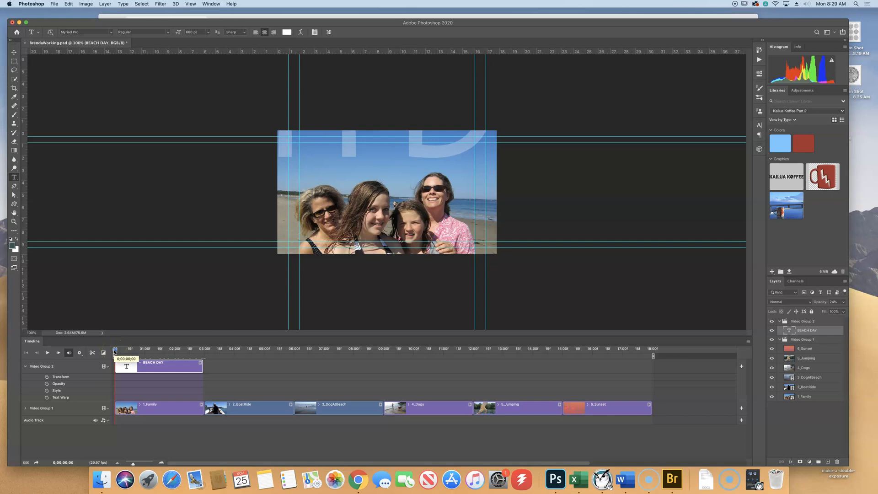
{"action": "left_click", "coordinate": [47, 377]}
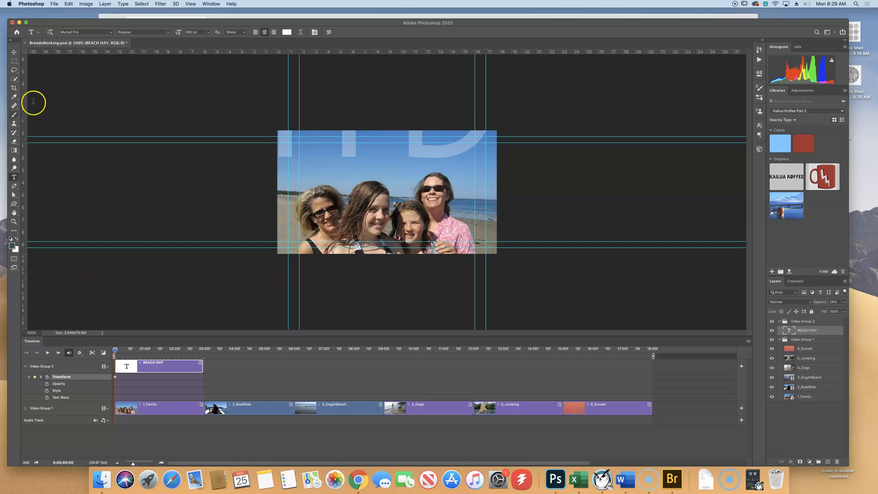
{"action": "left_click", "coordinate": [14, 53]}
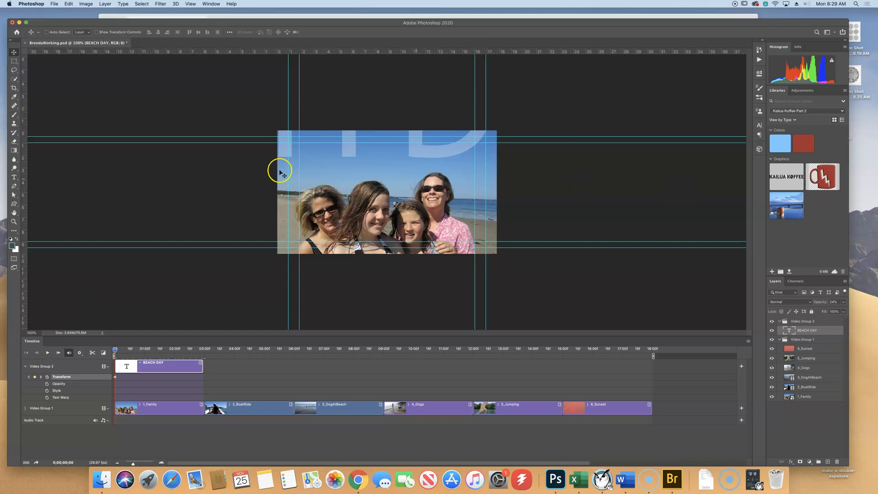
{"action": "left_click_drag", "start_coordinate": [441, 189], "coordinate": [578, 180]}
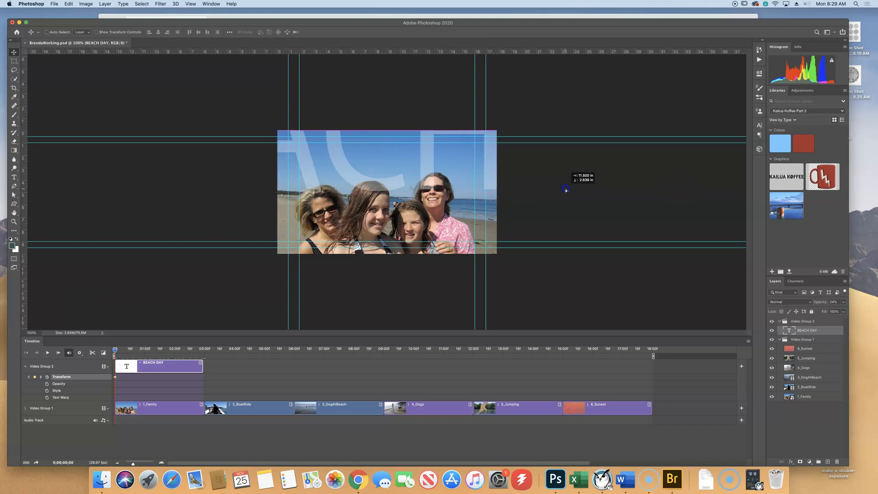
{"action": "left_click_drag", "start_coordinate": [427, 156], "coordinate": [622, 147]}
{"action": "left_click_drag", "start_coordinate": [341, 159], "coordinate": [473, 202]}
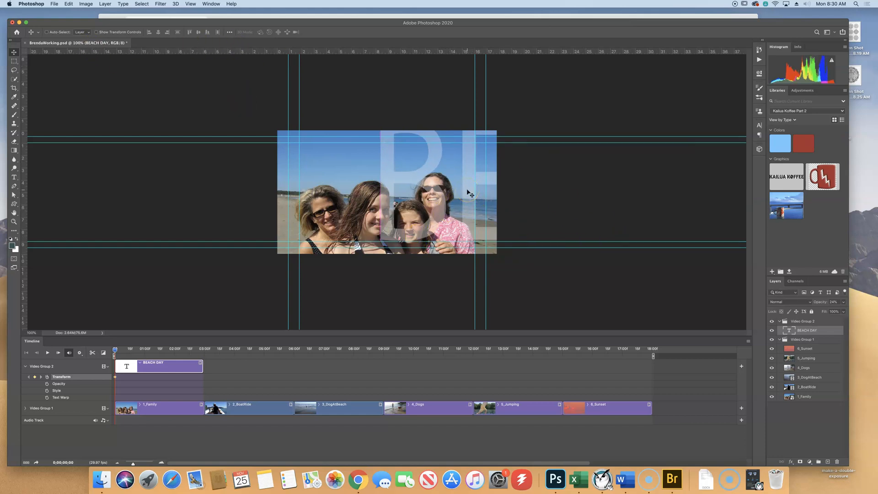
{"action": "left_click_drag", "start_coordinate": [468, 193], "coordinate": [552, 200]}
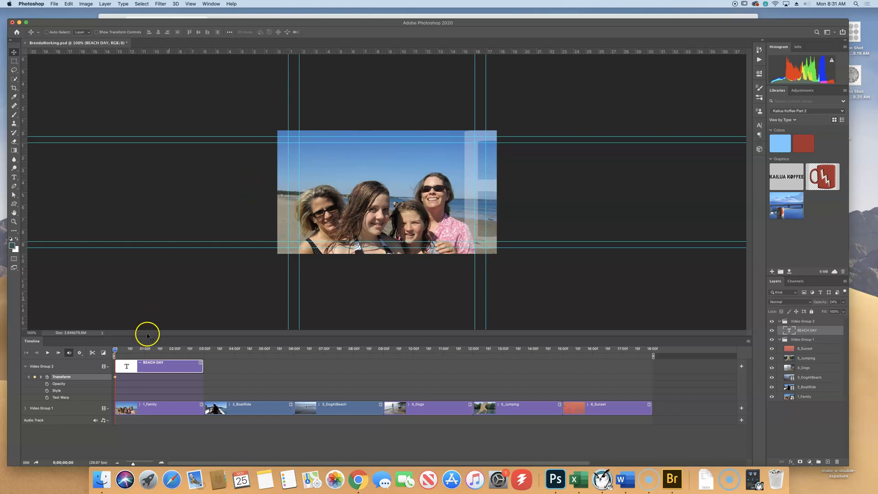
- Move the BEACH DAY text far left at the end of its clip to create a second Transform keyframe
{"action": "left_click_drag", "start_coordinate": [115, 353], "coordinate": [195, 354]}
{"action": "left_click_drag", "start_coordinate": [204, 355], "coordinate": [204, 355]}
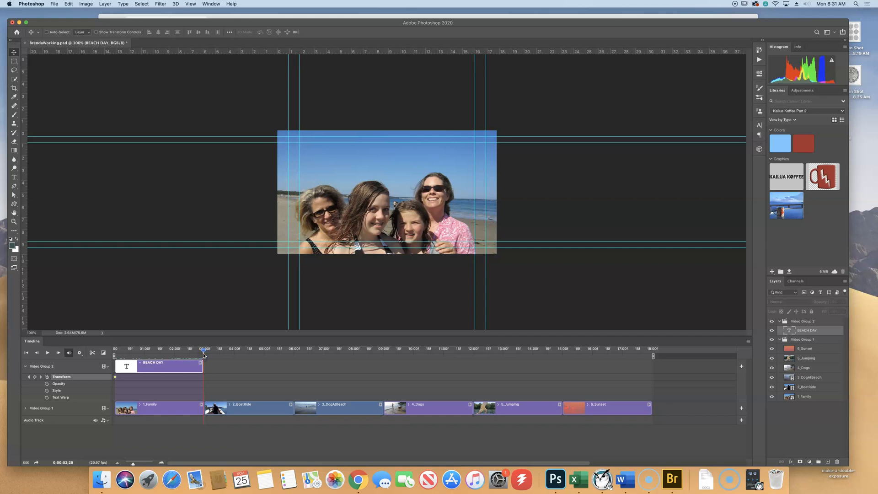
{"action": "left_click", "coordinate": [171, 367]}
{"action": "left_click_drag", "start_coordinate": [487, 186], "coordinate": [304, 183]}
{"action": "left_click_drag", "start_coordinate": [603, 198], "coordinate": [198, 205]}
{"action": "left_click_drag", "start_coordinate": [396, 177], "coordinate": [164, 168]}
- Shift the BEACH DAY text further left and down at the clip's end keyframe
{"action": "key", "text": "super+0"}
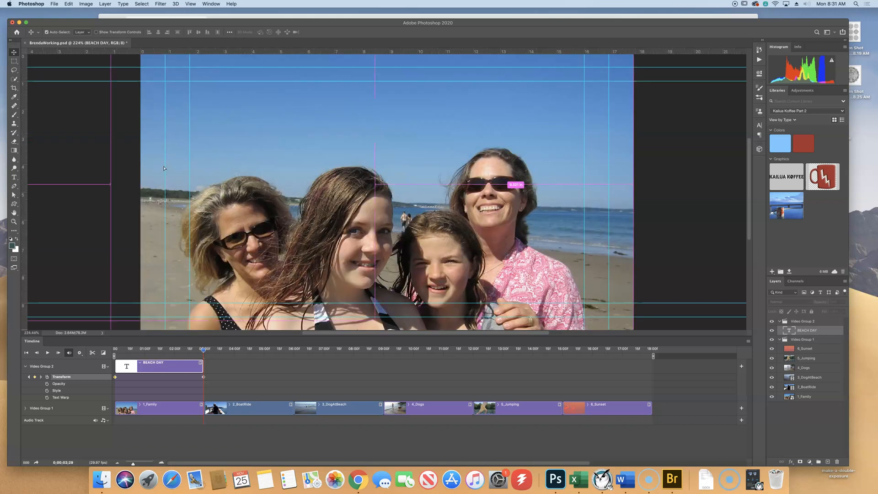
{"action": "key", "text": "super+minus"}
{"action": "key", "text": "super+minus"}
{"action": "key", "text": "super+minus"}
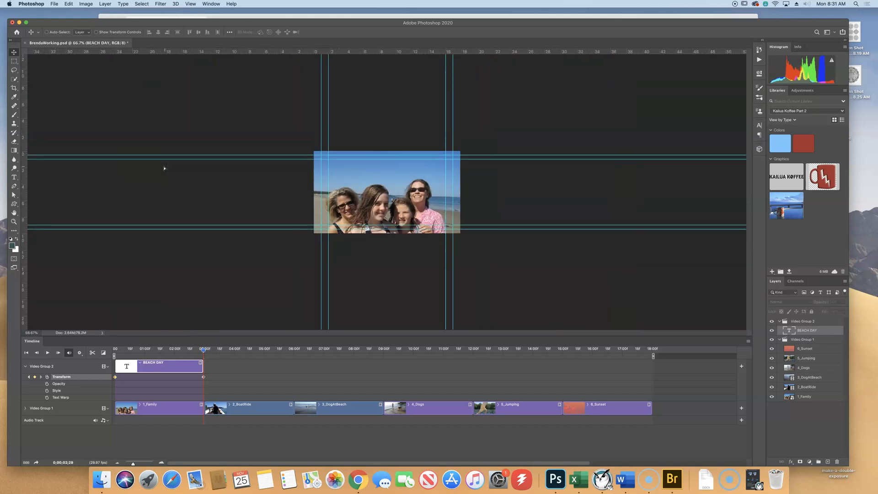
{"action": "key", "text": "super+0"}
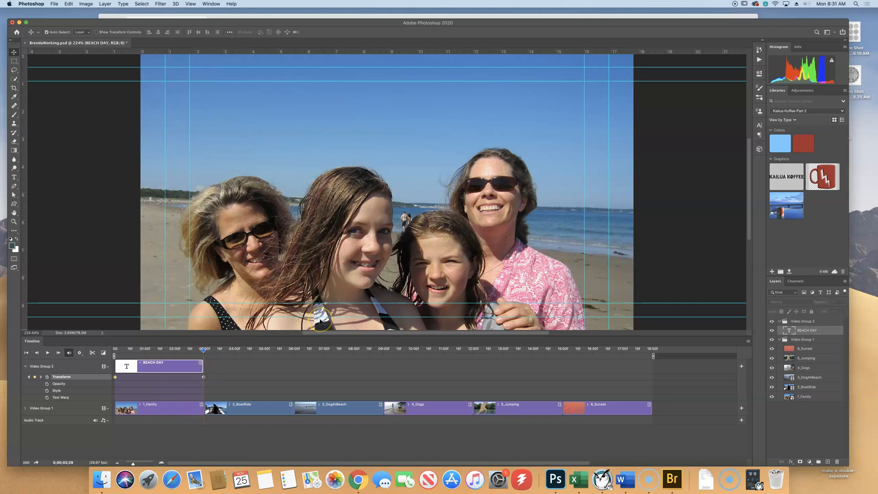
{"action": "key", "text": "super+minus"}
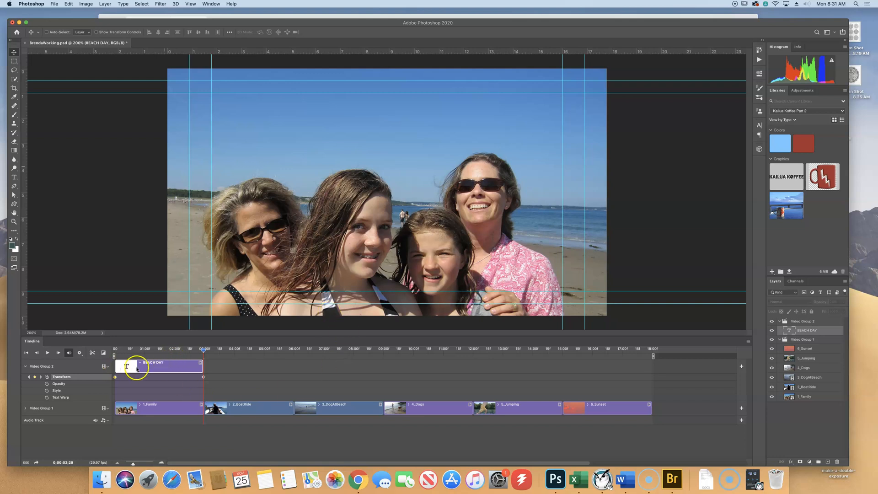
{"action": "left_click_drag", "start_coordinate": [490, 204], "coordinate": [380, 258]}
- Try a smaller font size on the BEACH DAY text, and restore it to 600 pt
{"action": "double_click", "coordinate": [814, 330]}
{"action": "left_click", "coordinate": [15, 177]}
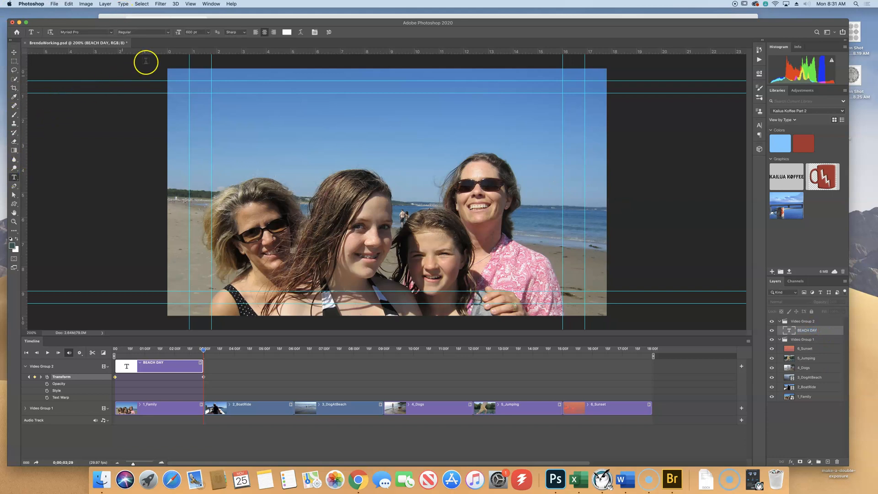
{"action": "left_click", "coordinate": [189, 32]}
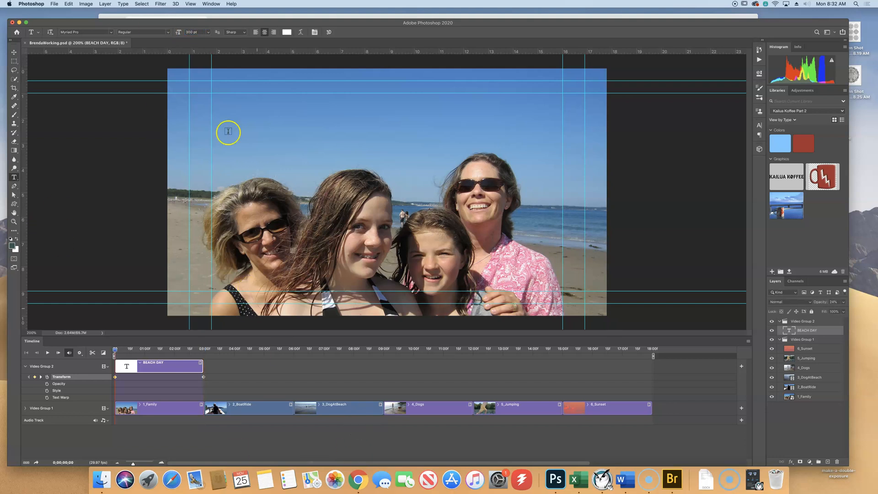
{"action": "left_click", "coordinate": [192, 32]}
{"action": "type", "text": "600"}
{"action": "key", "text": "Return"}
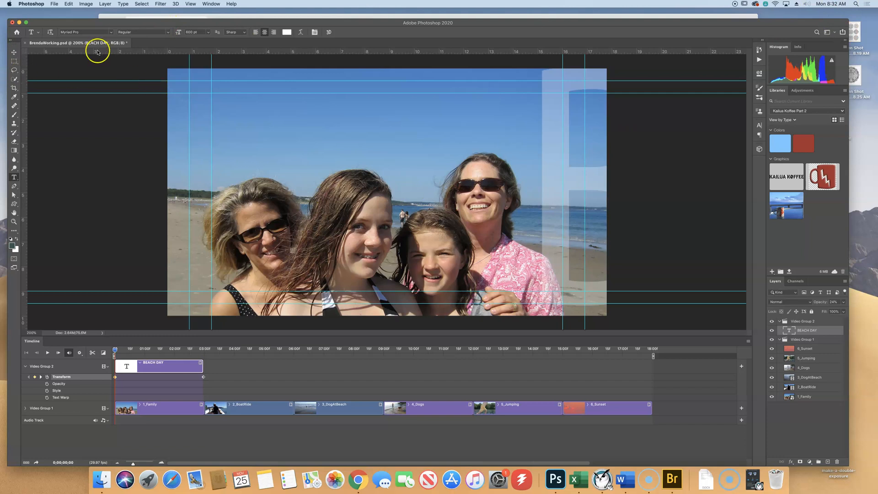
- Move the BEACH DAY text far left at the start of its clip until only the final Y shows
{"action": "left_click", "coordinate": [13, 52]}
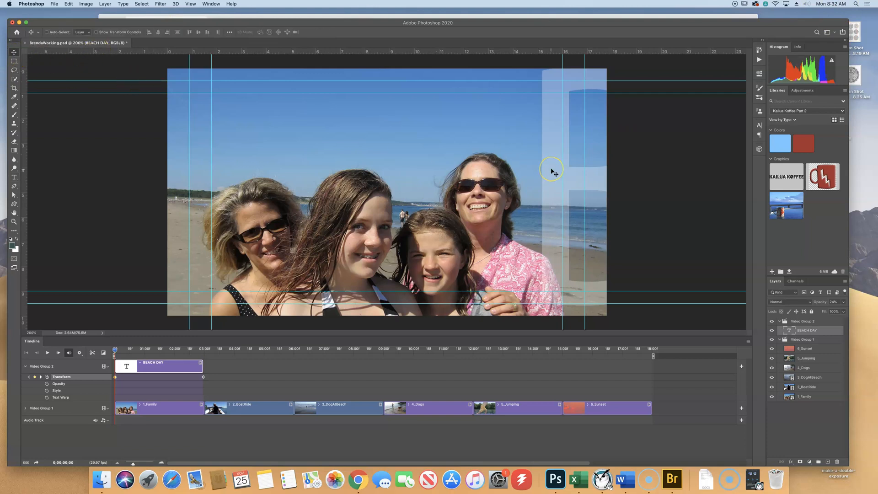
{"action": "left_click_drag", "start_coordinate": [550, 170], "coordinate": [128, 154]}
{"action": "left_click_drag", "start_coordinate": [522, 165], "coordinate": [261, 162]}
{"action": "left_click_drag", "start_coordinate": [553, 180], "coordinate": [259, 164]}
{"action": "left_click_drag", "start_coordinate": [525, 188], "coordinate": [232, 185]}
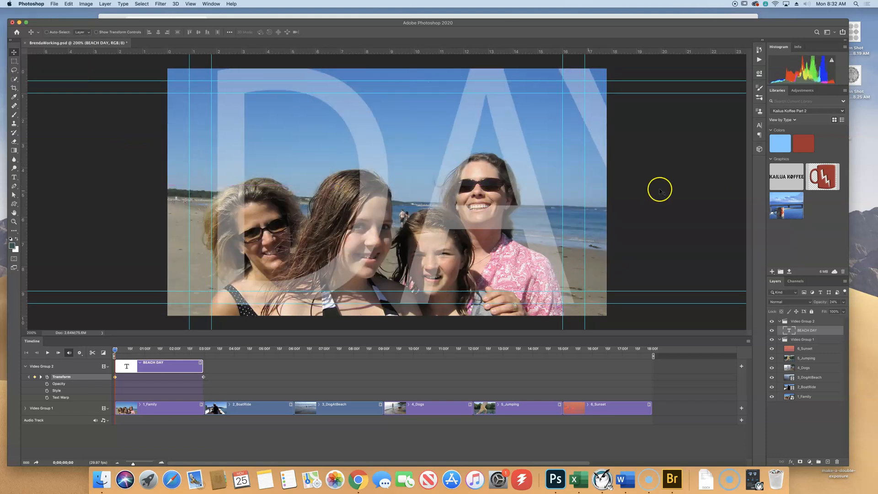
{"action": "left_click_drag", "start_coordinate": [607, 152], "coordinate": [191, 136]}
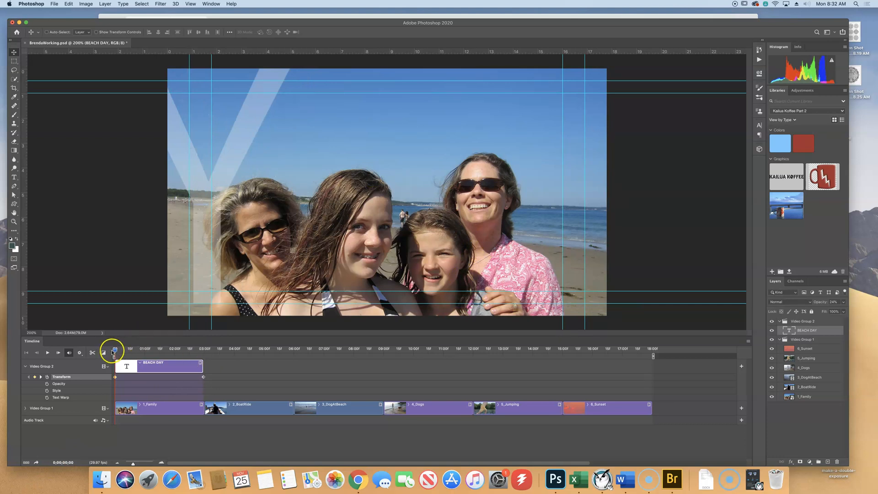
- Return the playhead to the start of the BEACH DAY clip and save the document
{"action": "left_click", "coordinate": [123, 348]}
{"action": "left_click_drag", "start_coordinate": [126, 352], "coordinate": [102, 349]}
{"action": "left_click", "coordinate": [92, 377]}
{"action": "left_click", "coordinate": [55, 3]}
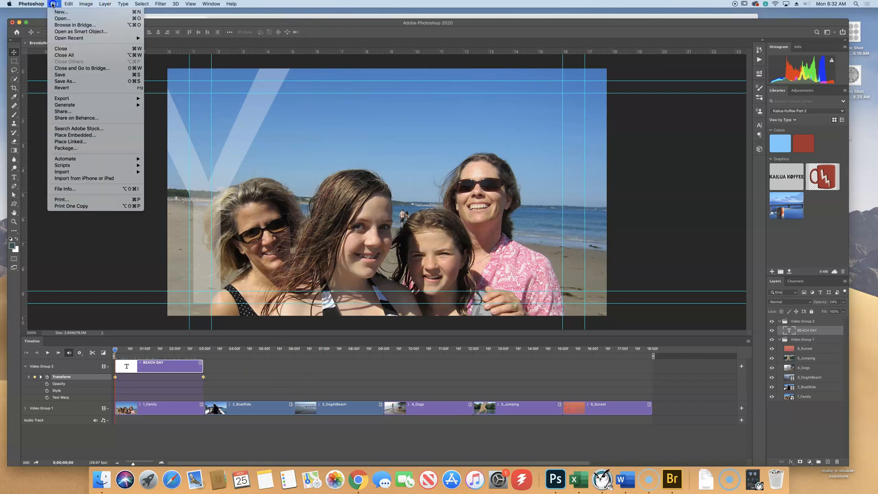
{"action": "left_click", "coordinate": [64, 75]}
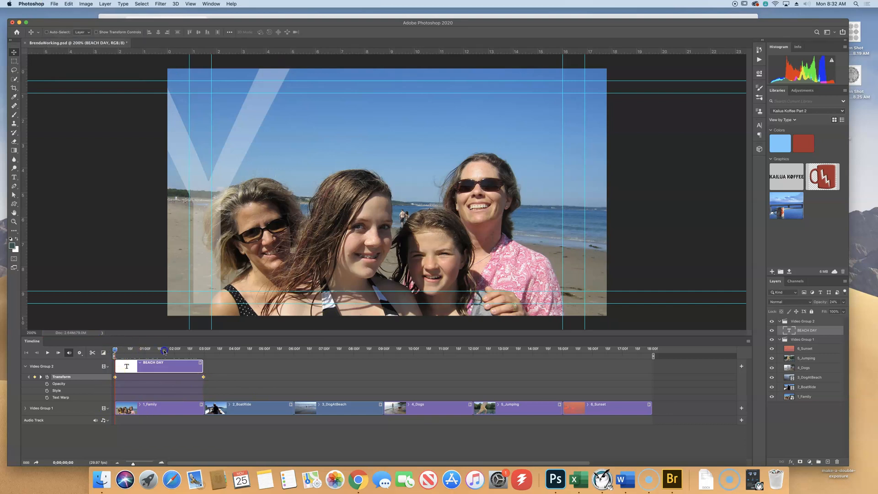
- Move the BEACH DAY text right at its start keyframe until only part of the B shows, and save the document
{"action": "left_click_drag", "start_coordinate": [115, 349], "coordinate": [77, 355]}
{"action": "left_click_drag", "start_coordinate": [241, 156], "coordinate": [617, 158]}
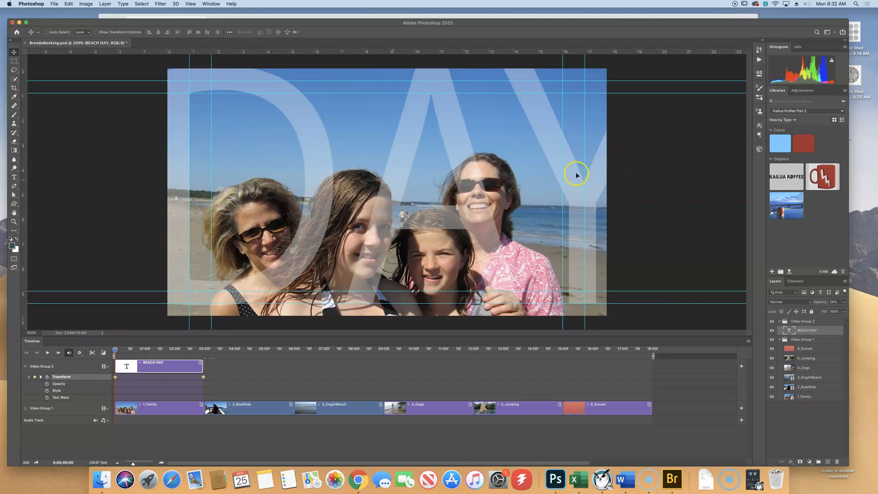
{"action": "left_click_drag", "start_coordinate": [328, 173], "coordinate": [560, 171]}
{"action": "left_click_drag", "start_coordinate": [447, 181], "coordinate": [654, 177]}
{"action": "left_click_drag", "start_coordinate": [406, 192], "coordinate": [634, 194]}
{"action": "left_click_drag", "start_coordinate": [500, 194], "coordinate": [651, 182]}
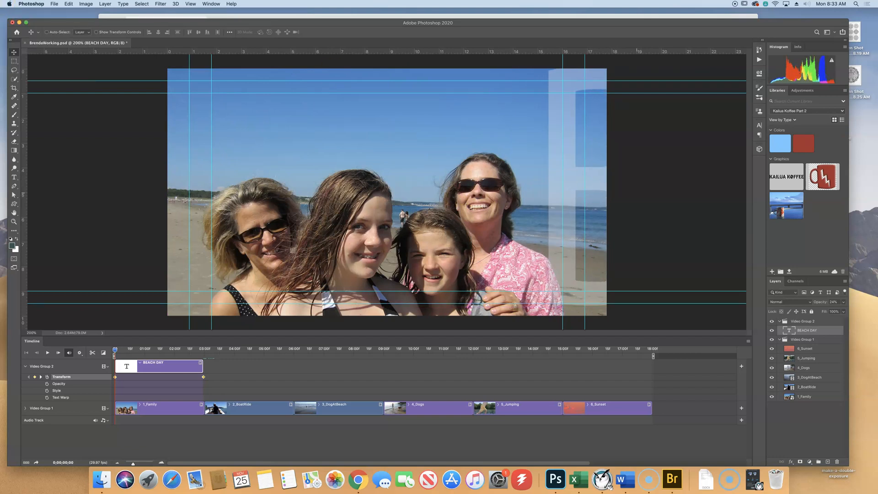
{"action": "left_click", "coordinate": [68, 4]}
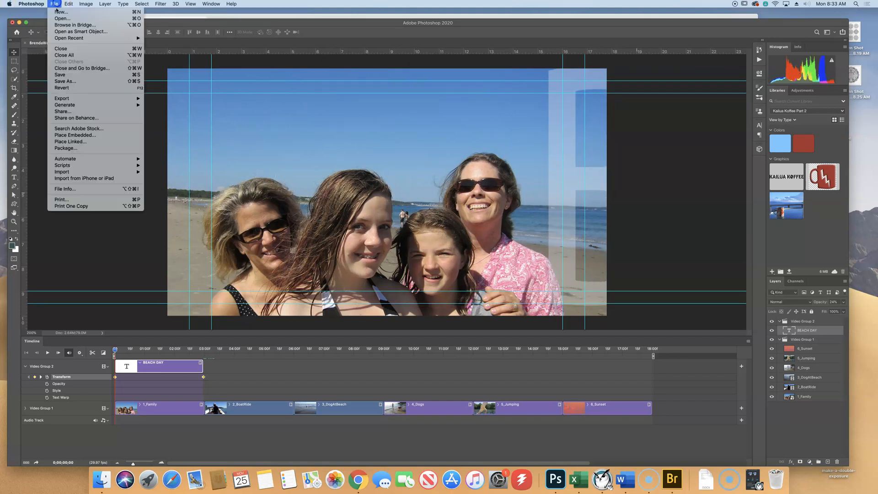
{"action": "left_click", "coordinate": [68, 75]}
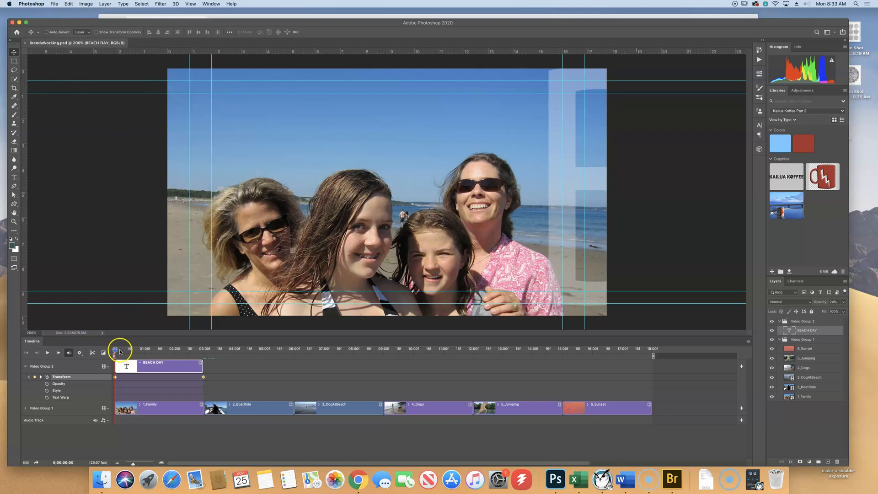
- Play the BEACH DAY title animation from the beginning and scrub back toward the start of the clip
{"action": "mouse_move", "coordinate": [116, 351]}
{"action": "left_mouse_down"}
{"action": "mouse_move", "coordinate": [133, 351]}
{"action": "mouse_move", "coordinate": [115, 351]}
{"action": "left_mouse_up"}
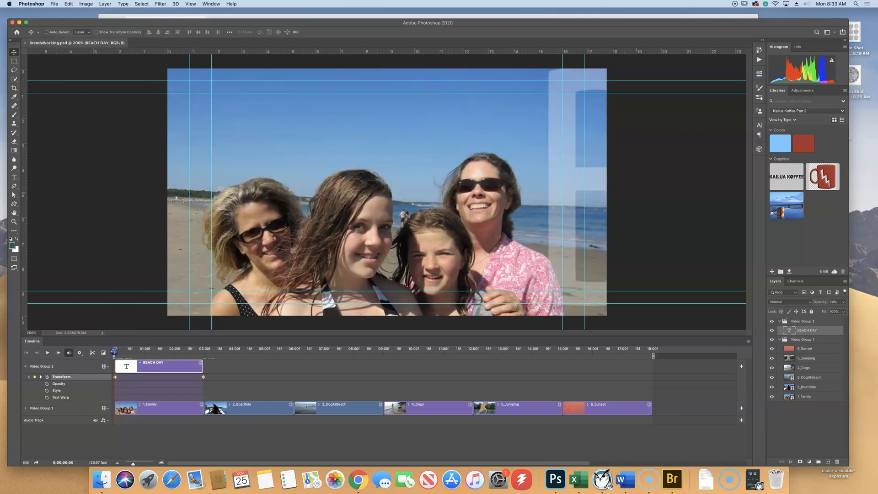
{"action": "key", "text": "space"}
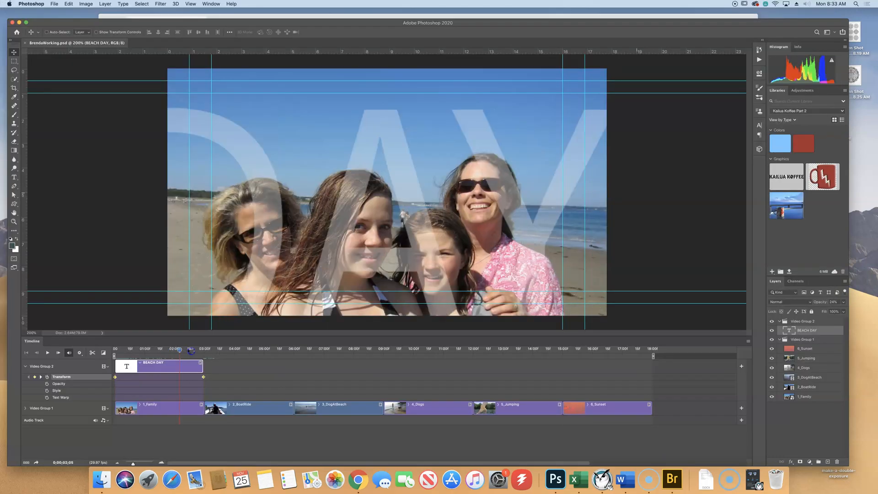
{"action": "left_click_drag", "start_coordinate": [191, 351], "coordinate": [121, 355]}
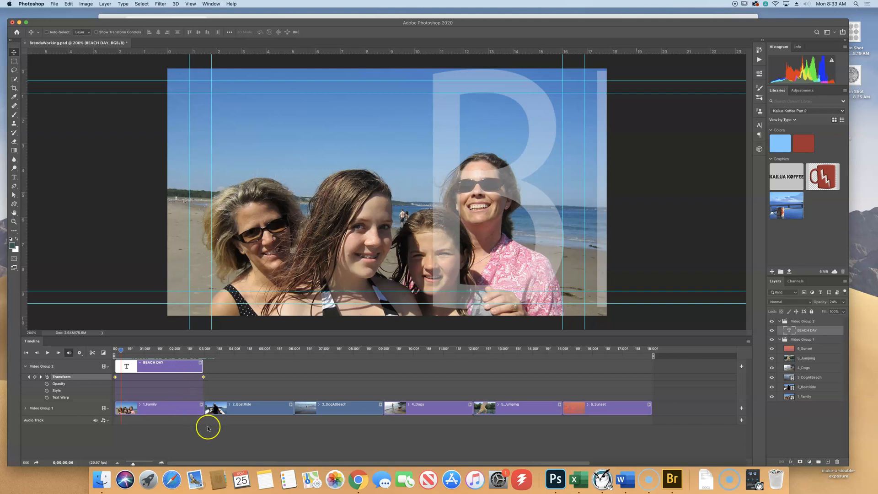
- Add a Black & White adjustment layer with Tint enabled to the 3_DogAtBeach clip, with the playhead at the clip's start
{"action": "left_click", "coordinate": [350, 411]}
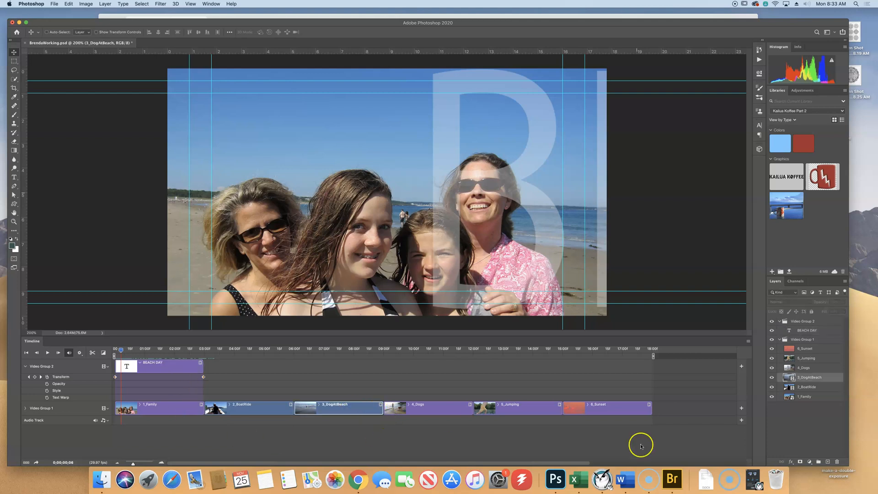
{"action": "left_click", "coordinate": [828, 378]}
{"action": "left_click_drag", "start_coordinate": [121, 350], "coordinate": [294, 352]}
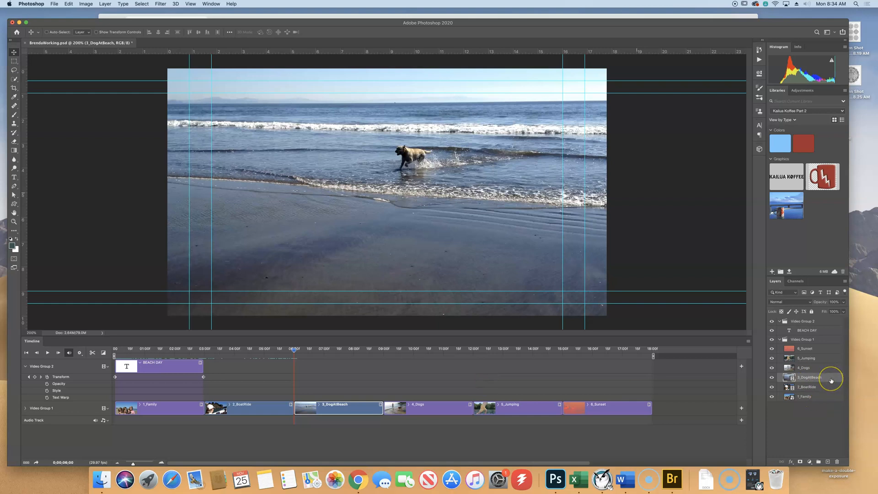
{"action": "left_click", "coordinate": [809, 462]}
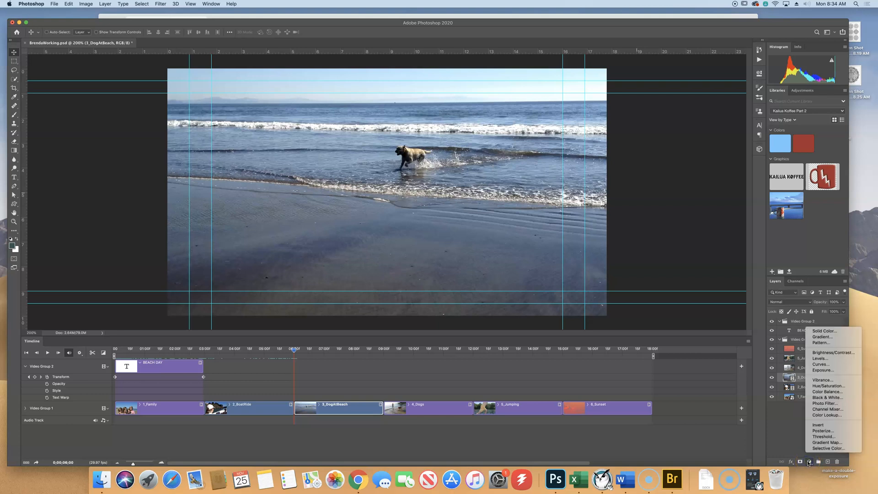
{"action": "left_click", "coordinate": [850, 397]}
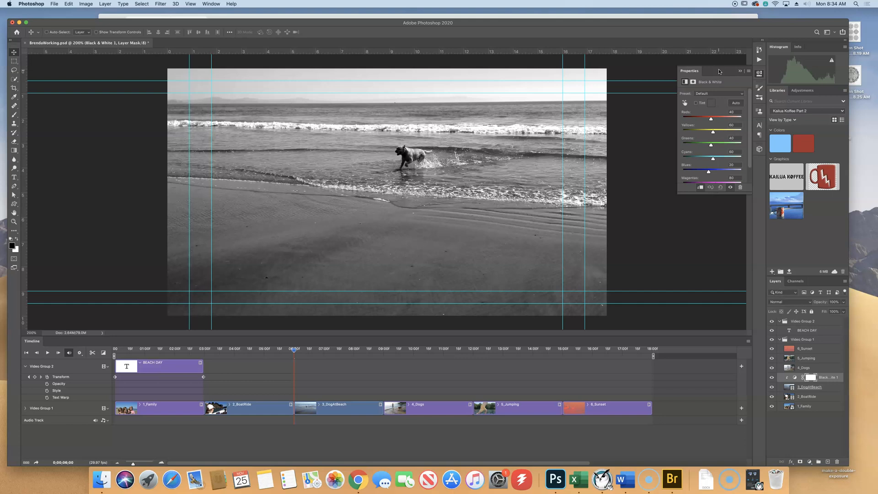
{"action": "left_click", "coordinate": [697, 104]}
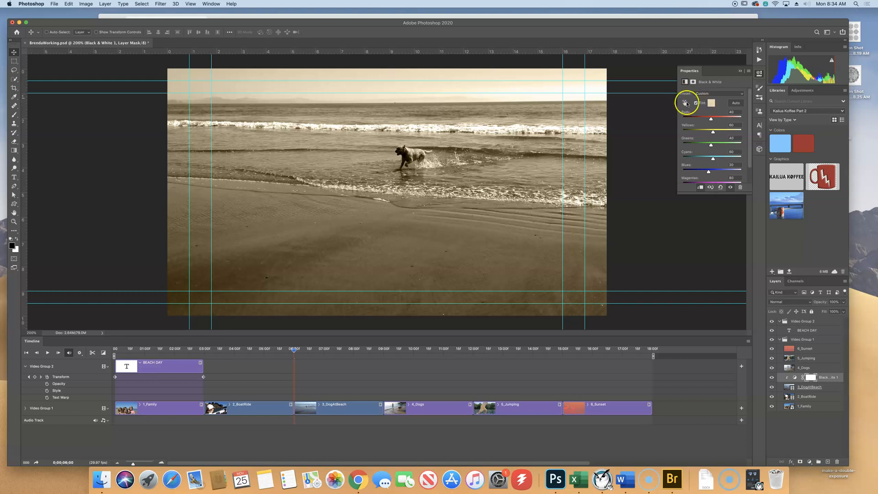
{"action": "left_click", "coordinate": [712, 104]}
- Scrub through the tinted 3_DogAtBeach clip up to the beginning of the 4_Dogs clip
{"action": "left_click", "coordinate": [293, 349]}
{"action": "left_click_drag", "start_coordinate": [293, 350], "coordinate": [365, 355]}
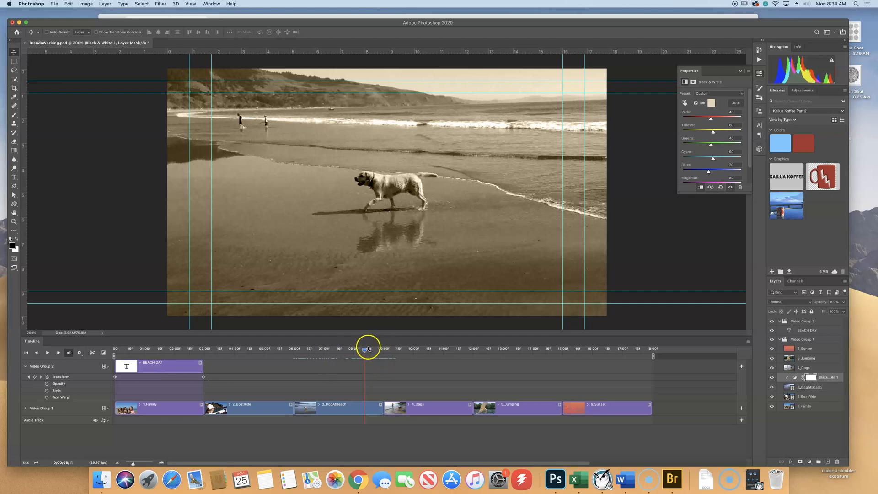
{"action": "left_click_drag", "start_coordinate": [367, 352], "coordinate": [384, 353]}
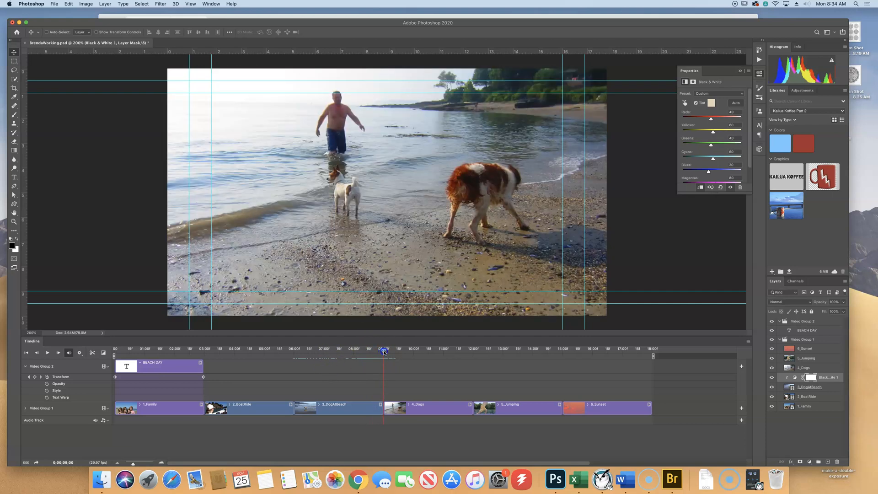
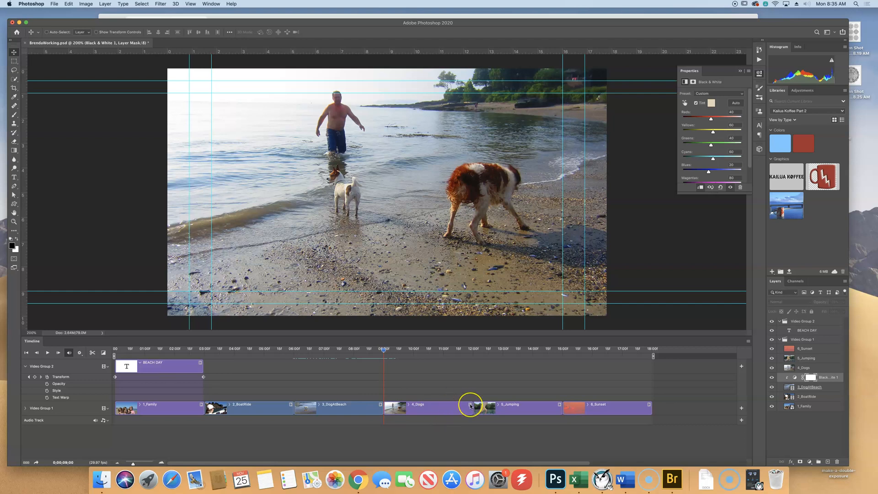
- Apply a Zoom motion to the 4_Dogs clip, set to Zoom In from the upper-left reference point with Resize to Fill Canvas on
{"action": "left_click", "coordinate": [470, 404]}
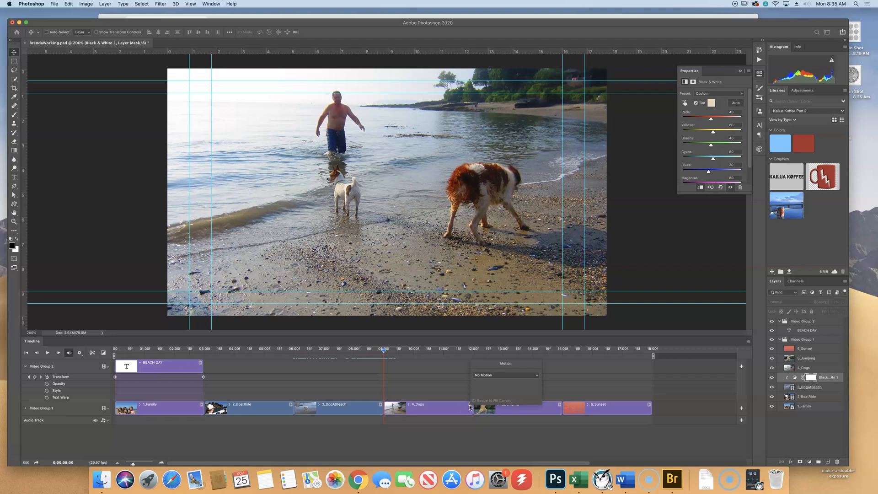
{"action": "left_click", "coordinate": [498, 375]}
{"action": "left_click", "coordinate": [496, 385]}
{"action": "left_click", "coordinate": [484, 375]}
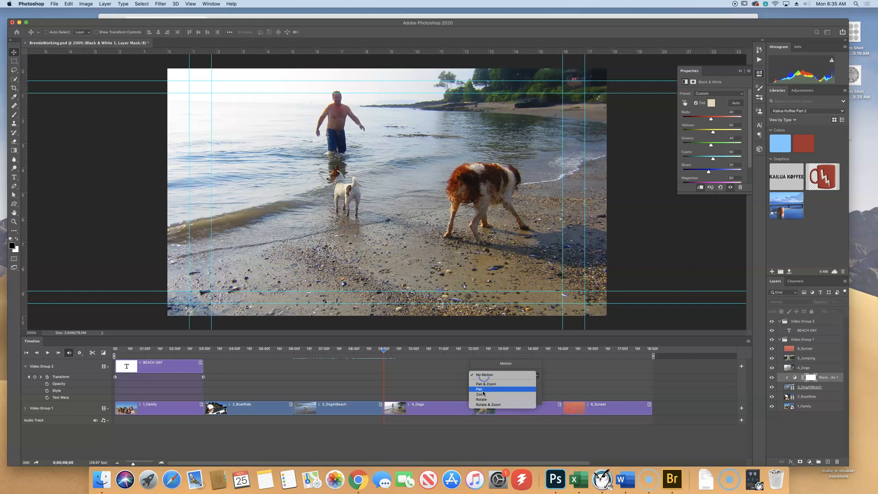
{"action": "left_click", "coordinate": [482, 395]}
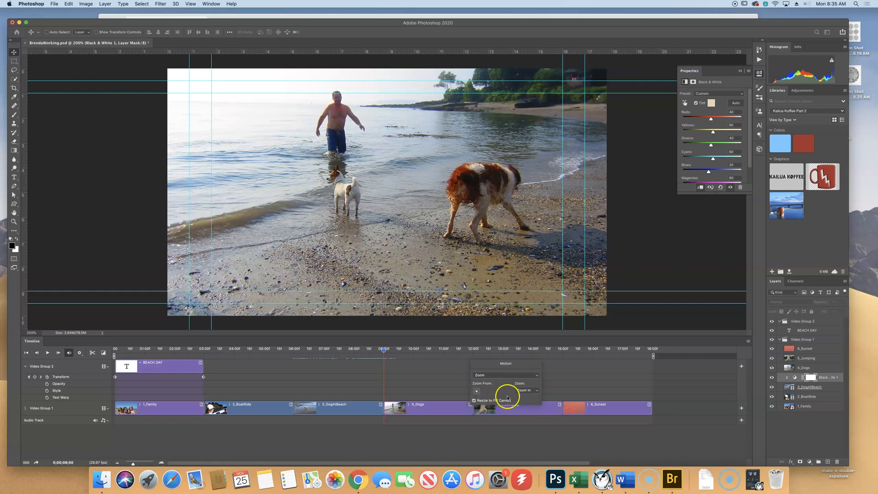
{"action": "left_click", "coordinate": [476, 392]}
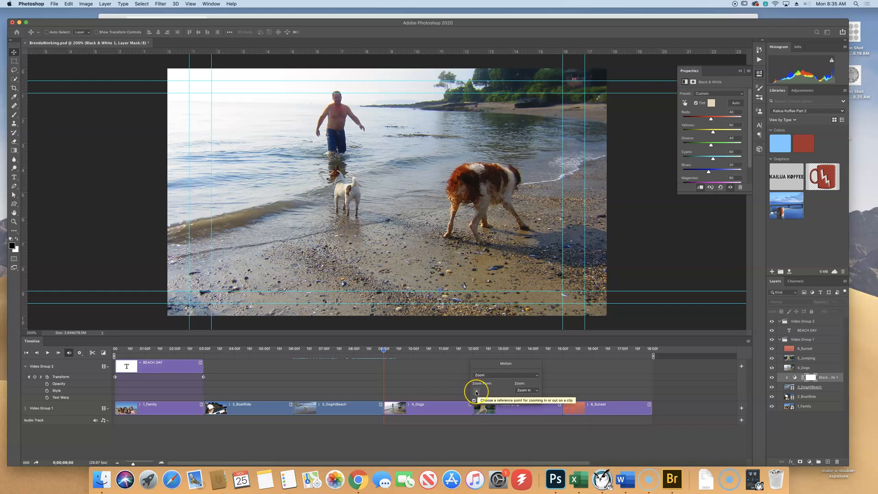
{"action": "left_click", "coordinate": [531, 391]}
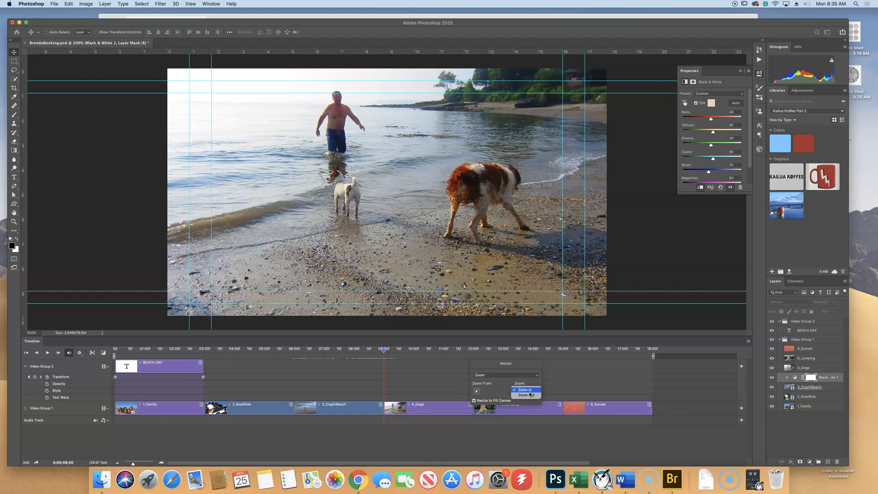
{"action": "left_click", "coordinate": [475, 392]}
{"action": "left_click", "coordinate": [677, 435]}
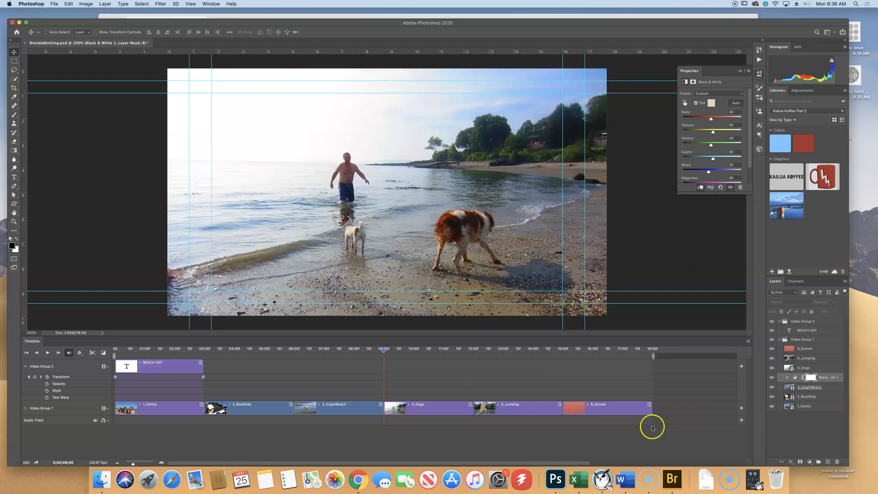
- Scrub through the 4_Dogs clip to preview its zoom motion
{"action": "left_click_drag", "start_coordinate": [385, 351], "coordinate": [442, 362]}
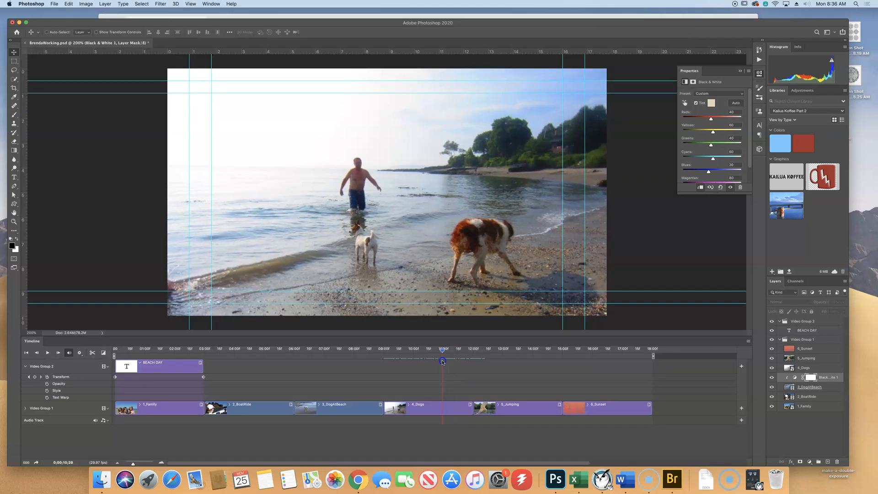
{"action": "left_click", "coordinate": [442, 362]}
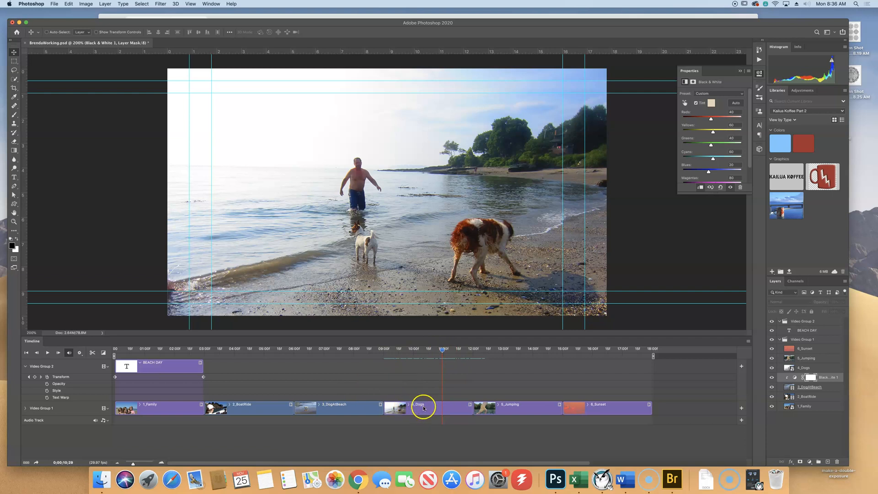
- Scale the 4_Dogs photo to 120% with Free Transform at the clip's end keyframe, and scrub back to preview the zoom
{"action": "left_click", "coordinate": [408, 405]}
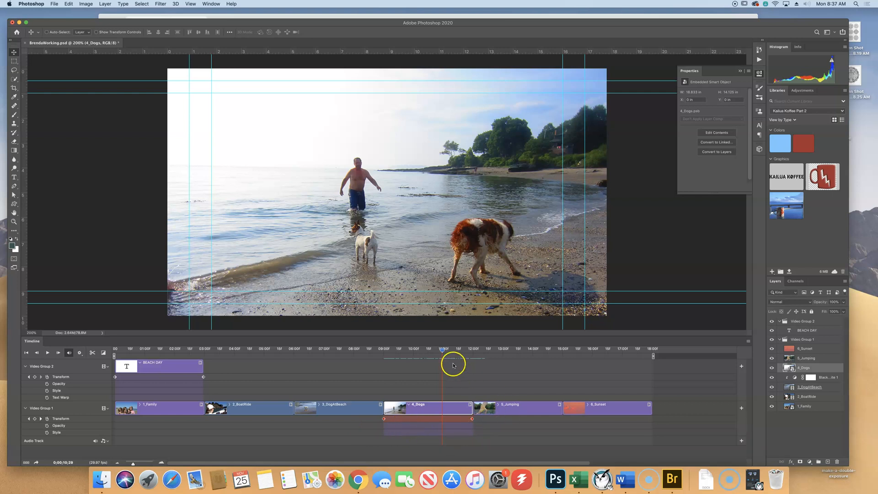
{"action": "left_click_drag", "start_coordinate": [443, 349], "coordinate": [472, 356]}
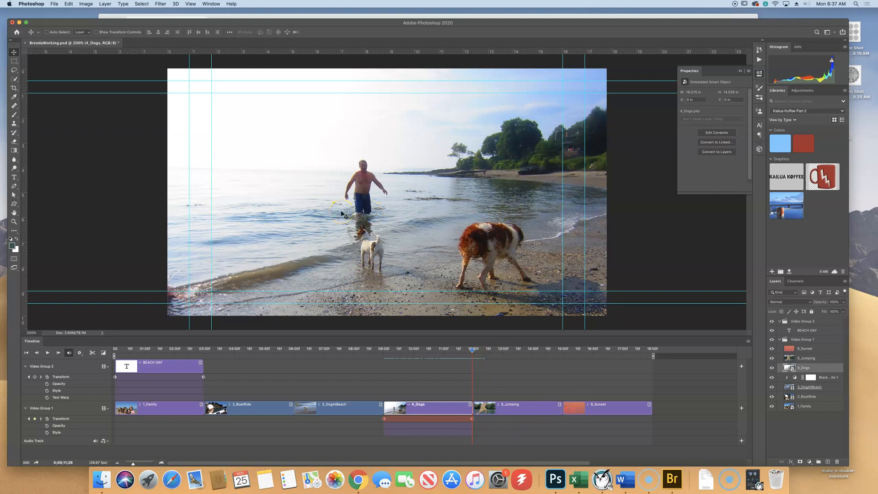
{"action": "key", "text": "super"}
{"action": "key", "text": "super+t"}
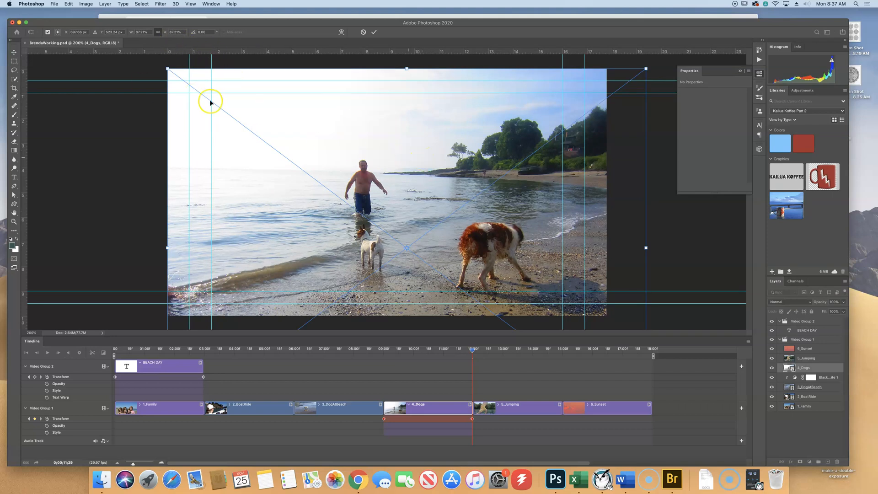
{"action": "left_click", "coordinate": [140, 32]}
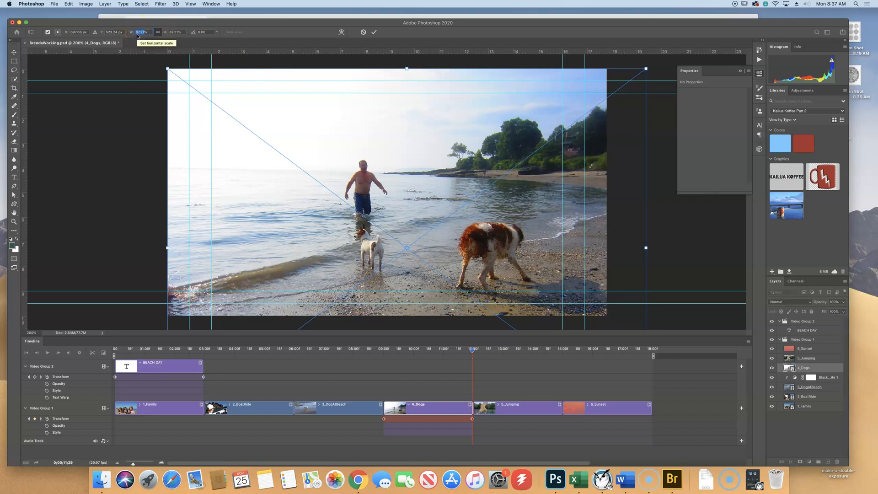
{"action": "type", "text": "120"}
{"action": "key", "text": "Return"}
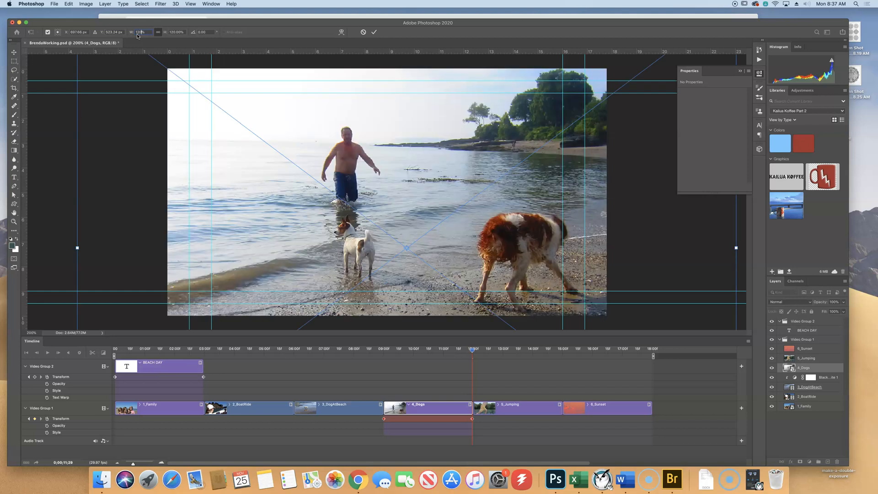
{"action": "key", "text": "Tab"}
{"action": "left_click", "coordinate": [374, 32]}
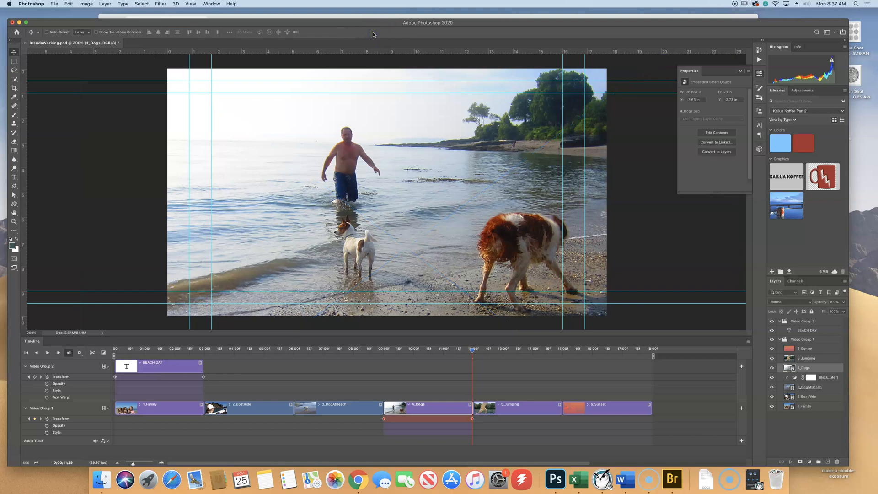
{"action": "left_click_drag", "start_coordinate": [472, 349], "coordinate": [410, 365]}
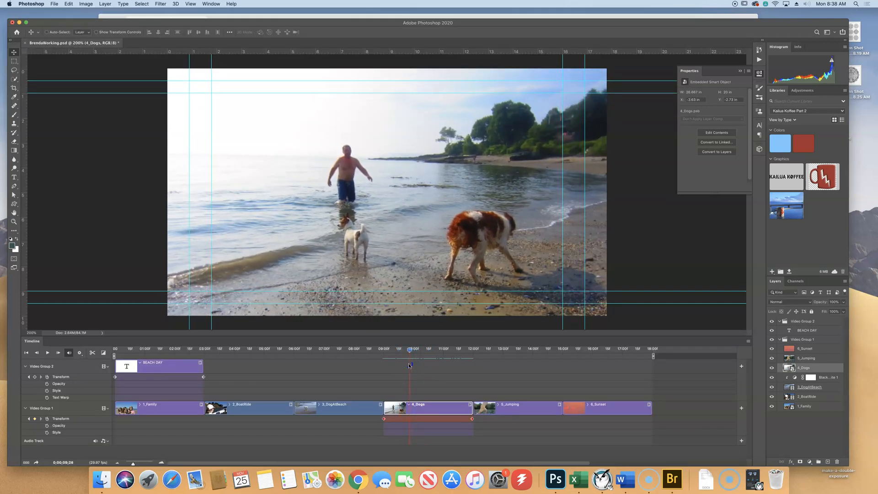
- Save the document and move the playhead to the end of the 5_Jumping clip
{"action": "left_click", "coordinate": [51, 5]}
{"action": "left_click", "coordinate": [69, 75]}
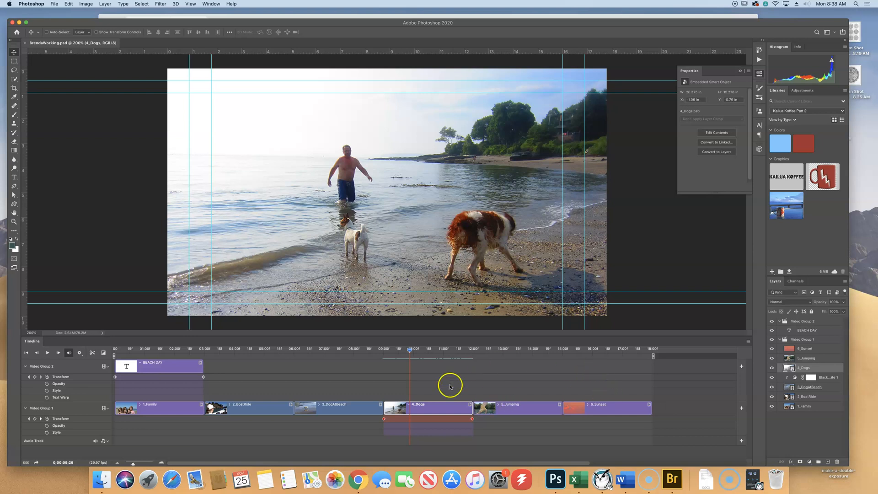
{"action": "left_click_drag", "start_coordinate": [412, 351], "coordinate": [561, 353]}
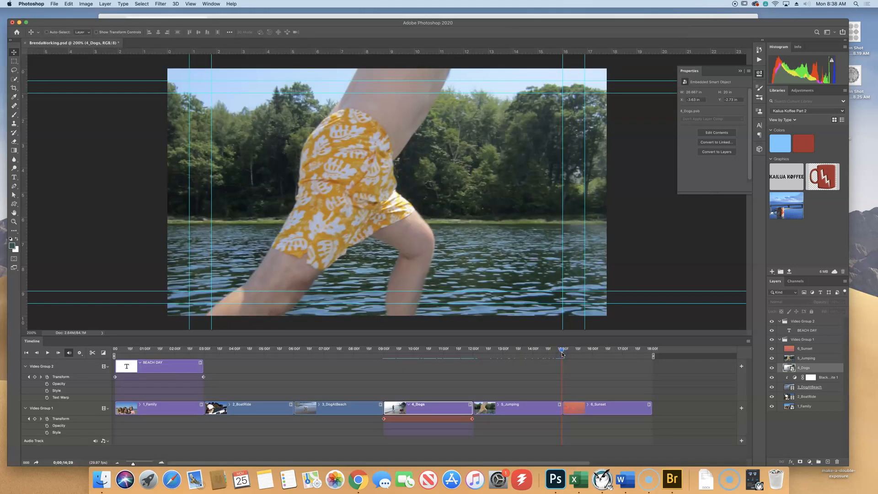
- Move the 5_Jumping photo straight down to Y 0 in, and set a Position keyframe for it at the clip's end
{"action": "left_click", "coordinate": [533, 408]}
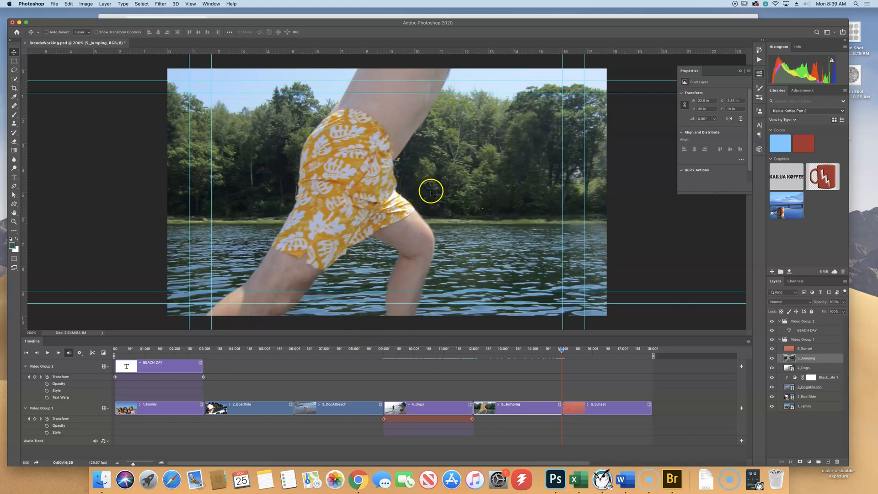
{"action": "left_click_drag", "start_coordinate": [433, 184], "coordinate": [427, 240]}
{"action": "left_click_drag", "start_coordinate": [430, 152], "coordinate": [424, 195]}
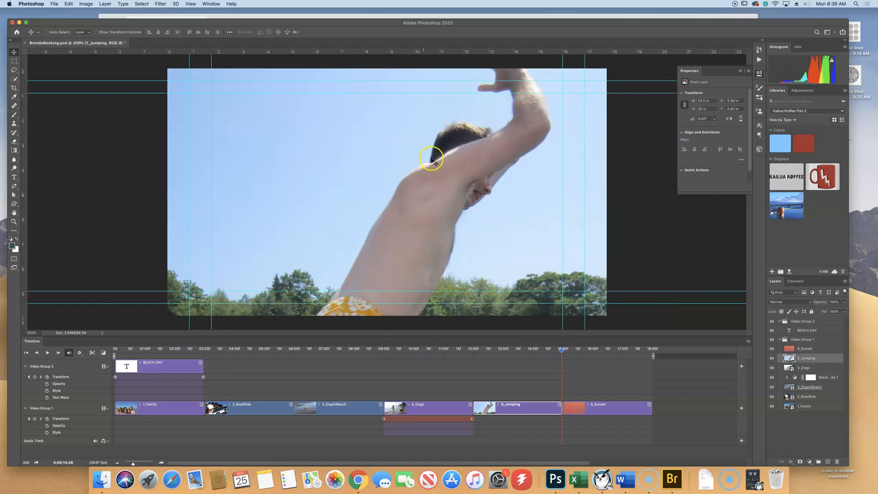
{"action": "left_click_drag", "start_coordinate": [436, 164], "coordinate": [433, 218]}
{"action": "left_click_drag", "start_coordinate": [425, 152], "coordinate": [425, 147]}
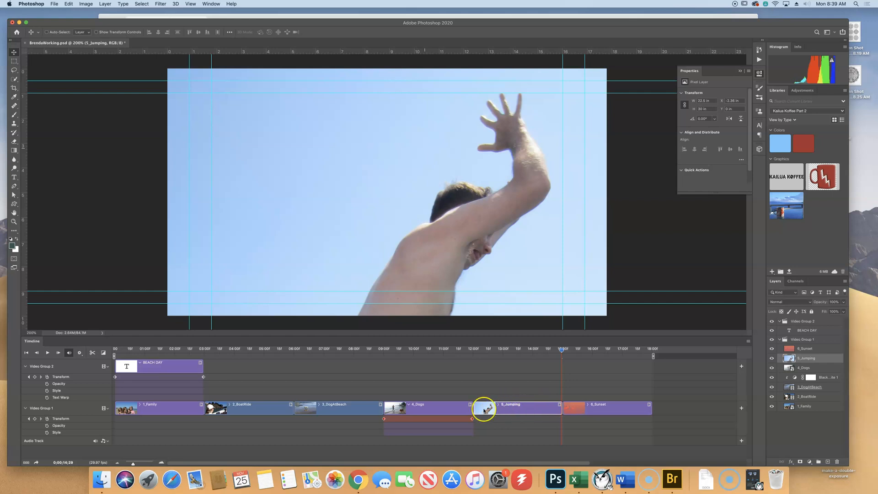
{"action": "left_click", "coordinate": [498, 405]}
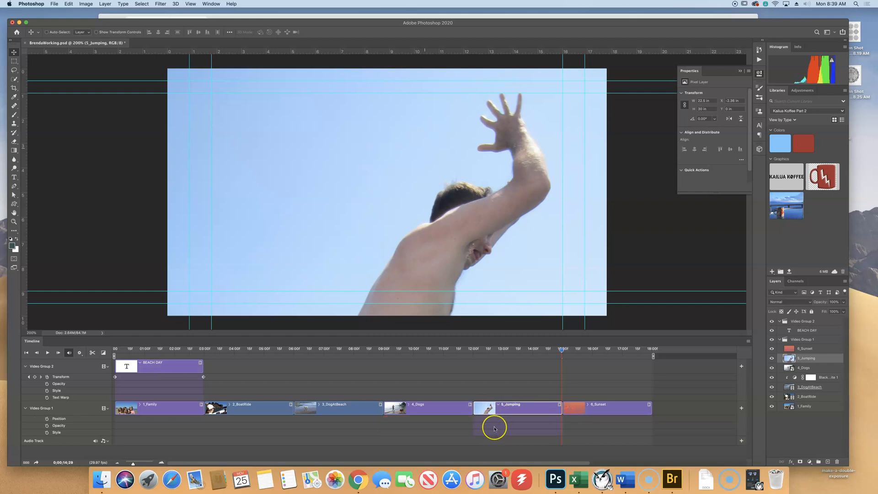
{"action": "left_click", "coordinate": [47, 419]}
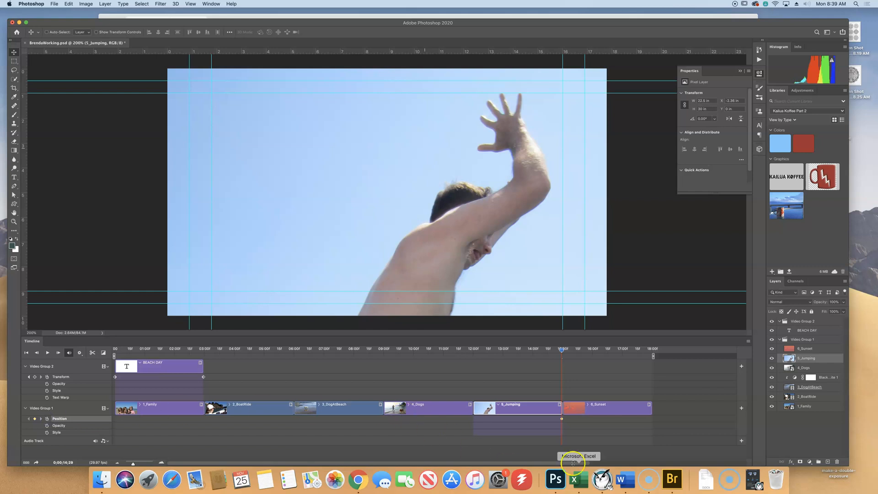
- At the beginning of the 5_Jumping clip, move the photo straight up until its lower part with the foot and water fills the canvas
{"action": "left_click_drag", "start_coordinate": [562, 351], "coordinate": [476, 361]}
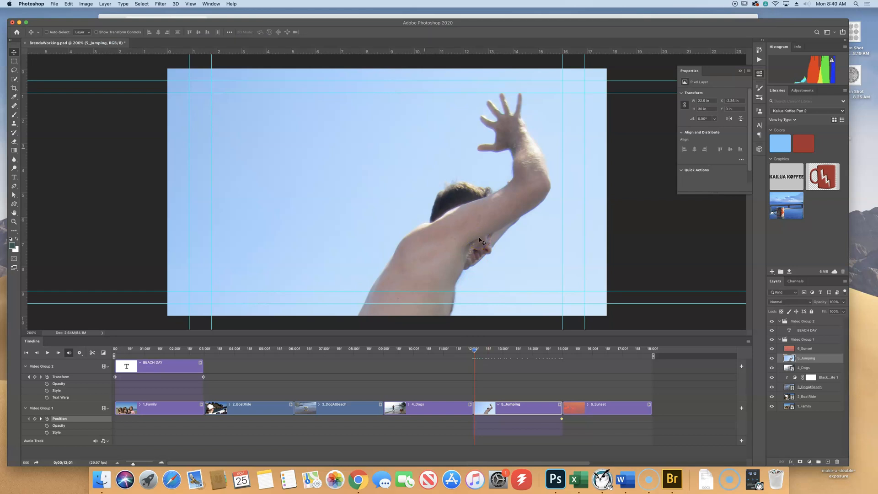
{"action": "left_click_drag", "start_coordinate": [482, 257], "coordinate": [489, 173]}
{"action": "left_click_drag", "start_coordinate": [480, 220], "coordinate": [477, 151]}
{"action": "left_click_drag", "start_coordinate": [481, 235], "coordinate": [482, 171]}
{"action": "left_click_drag", "start_coordinate": [488, 232], "coordinate": [487, 193]}
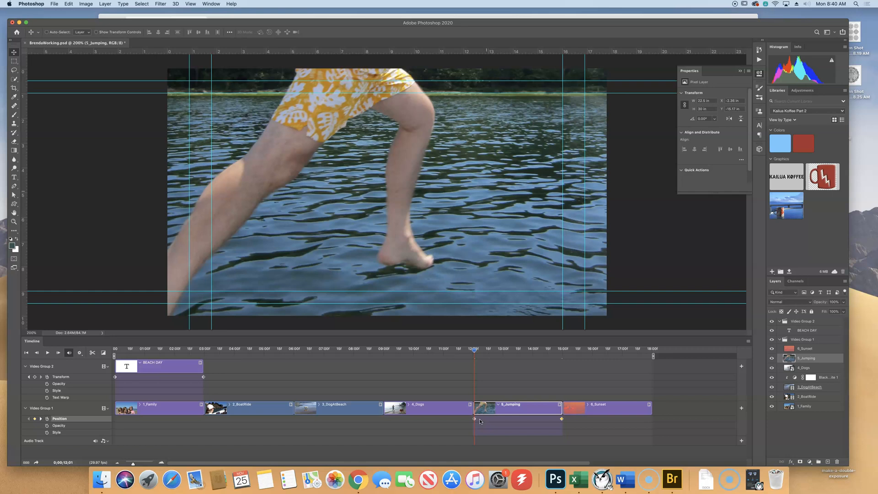
- Scrub through the 5_Jumping clip to preview its pan, collapse the Video Group 1 properties, and stop at the start of 6_Sunset
{"action": "left_click_drag", "start_coordinate": [476, 352], "coordinate": [548, 358]}
{"action": "left_click", "coordinate": [498, 406]}
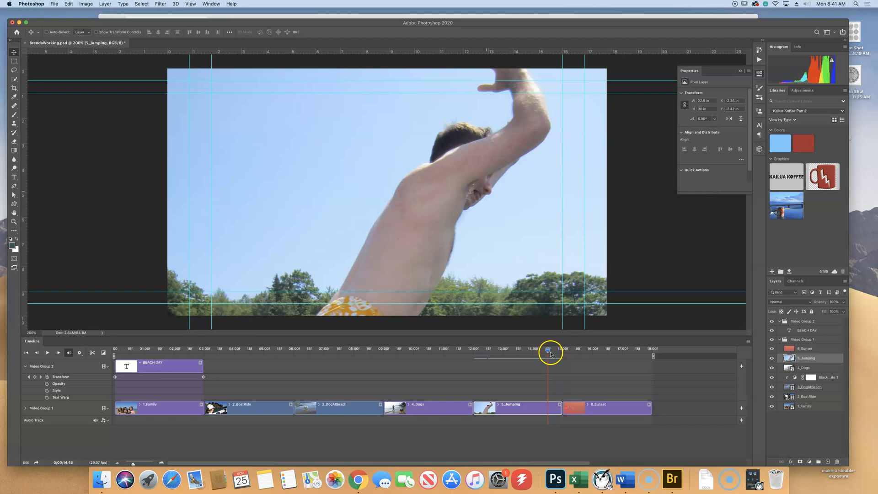
{"action": "left_click_drag", "start_coordinate": [548, 349], "coordinate": [563, 352]}
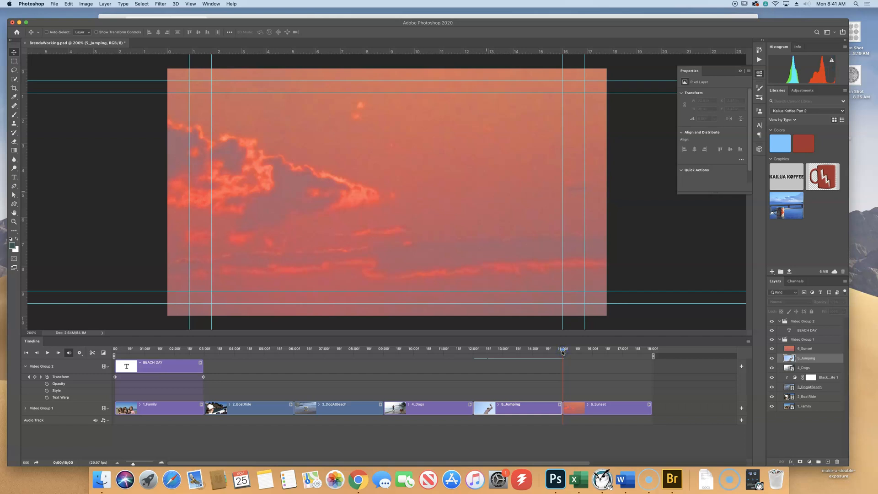
- Apply a Pan & Zoom motion to the 6_Sunset clip, set to Zoom Out with Resize to Fill Canvas on
{"action": "left_click", "coordinate": [649, 405]}
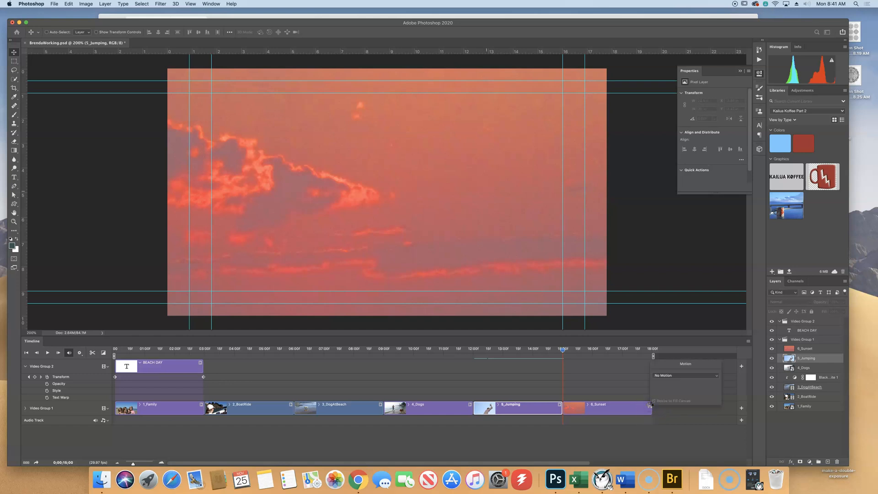
{"action": "left_click", "coordinate": [673, 375]}
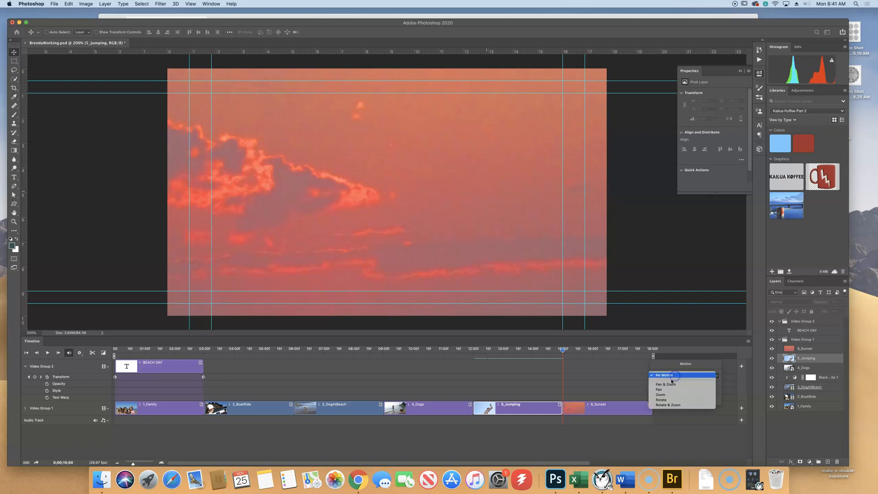
{"action": "left_click", "coordinate": [669, 384]}
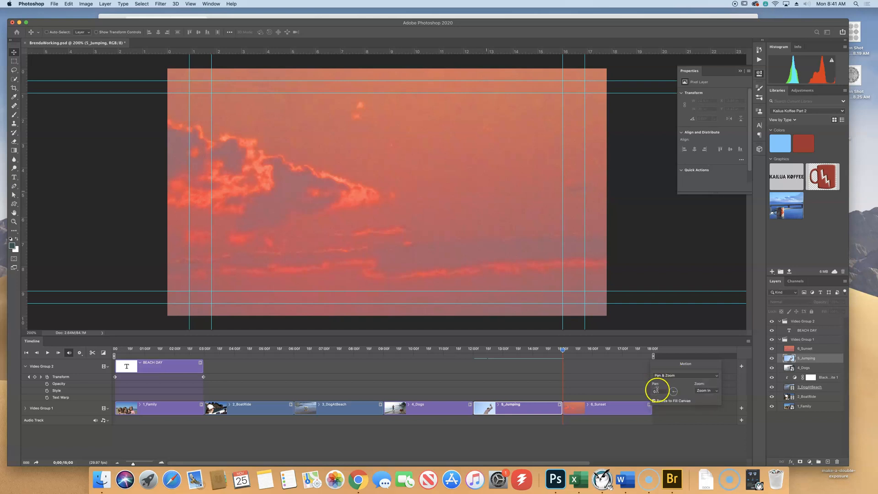
{"action": "left_click", "coordinate": [709, 391]}
{"action": "left_click", "coordinate": [709, 396]}
{"action": "left_click", "coordinate": [695, 438]}
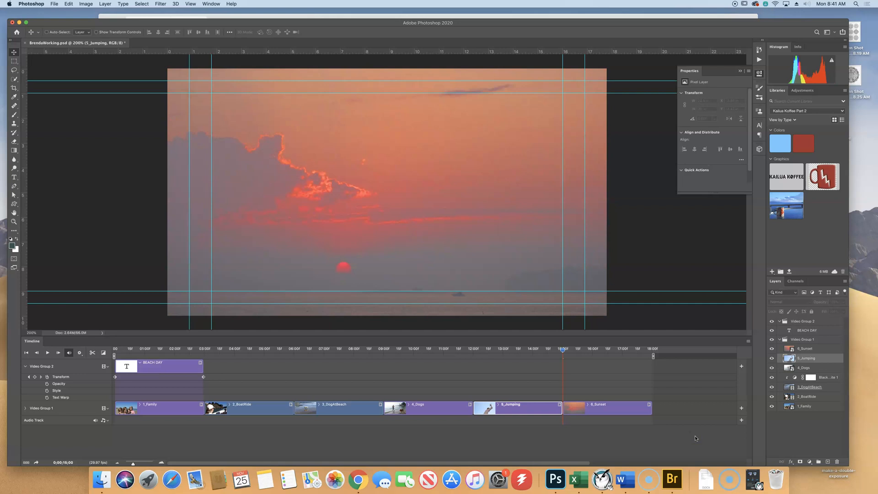
- Scrub the beginning of the 6_Sunset clip to preview its motion, and save the document
{"action": "mouse_move", "coordinate": [566, 351]}
{"action": "left_mouse_down"}
{"action": "mouse_move", "coordinate": [659, 359]}
{"action": "mouse_move", "coordinate": [566, 360]}
{"action": "mouse_move", "coordinate": [626, 359]}
{"action": "mouse_move", "coordinate": [577, 362]}
{"action": "left_mouse_up"}
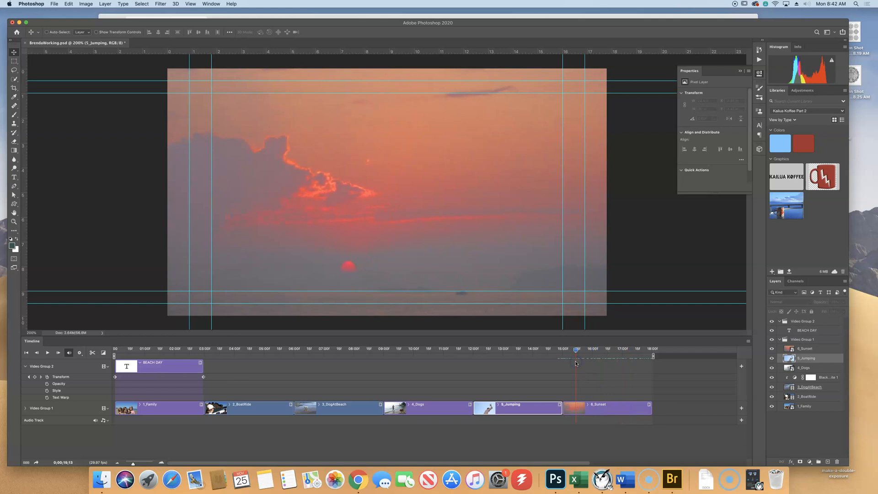
{"action": "left_click", "coordinate": [54, 4]}
{"action": "left_click", "coordinate": [68, 75]}
- Scrub from the start of the video into the 3_DogAtBeach clip, and return the playhead to the first frame
{"action": "left_click_drag", "start_coordinate": [575, 351], "coordinate": [54, 362]}
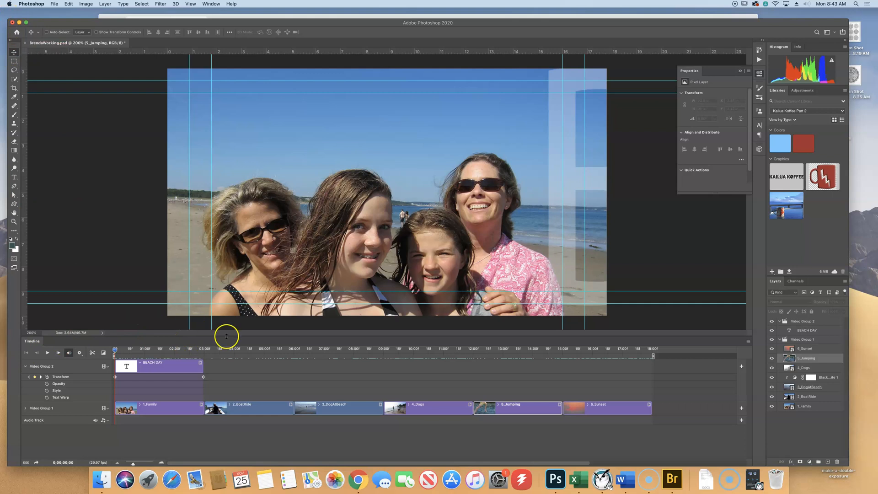
{"action": "left_click", "coordinate": [152, 349]}
{"action": "left_click_drag", "start_coordinate": [152, 350], "coordinate": [347, 350]}
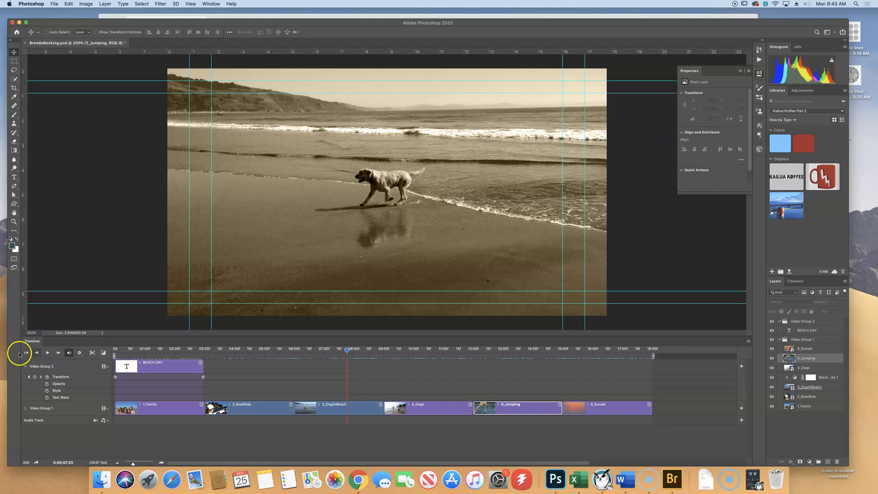
{"action": "left_click", "coordinate": [26, 352]}
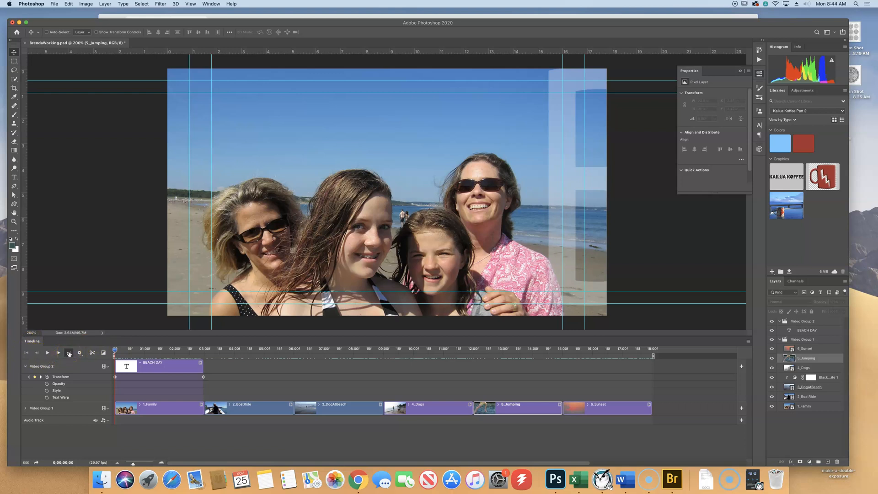
- Set the duration for timeline transitions to 0.25 s
{"action": "left_click", "coordinate": [104, 353]}
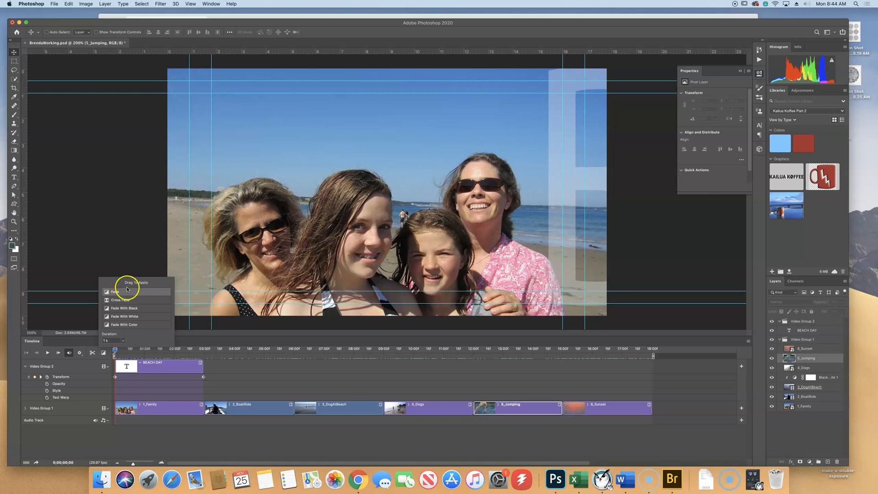
{"action": "left_click", "coordinate": [124, 341]}
{"action": "mouse_move", "coordinate": [123, 351]}
{"action": "left_mouse_down"}
{"action": "mouse_move", "coordinate": [150, 351]}
{"action": "mouse_move", "coordinate": [133, 350]}
{"action": "left_mouse_up"}
{"action": "left_click", "coordinate": [321, 374]}
{"action": "left_click", "coordinate": [321, 375]}
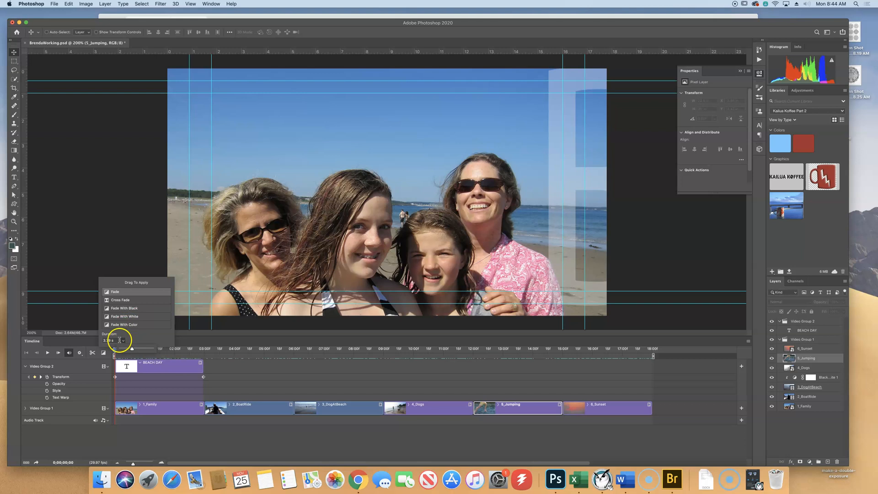
{"action": "left_click_drag", "start_coordinate": [133, 353], "coordinate": [120, 351]}
{"action": "left_click", "coordinate": [107, 342]}
- Add Cross Fade transitions between all adjacent clips in Video Group 1, from 1_Family through 6_Sunset
{"action": "left_click", "coordinate": [119, 300]}
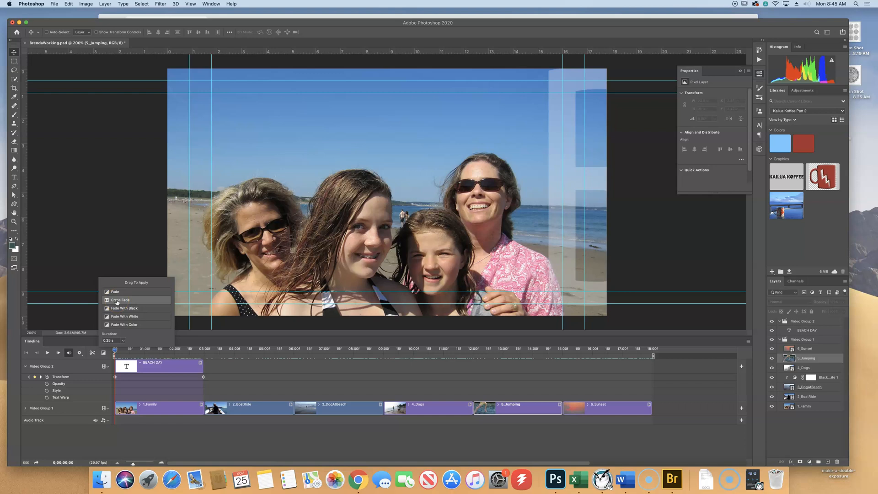
{"action": "left_click_drag", "start_coordinate": [117, 302], "coordinate": [204, 406]}
{"action": "left_click_drag", "start_coordinate": [204, 406], "coordinate": [204, 406]}
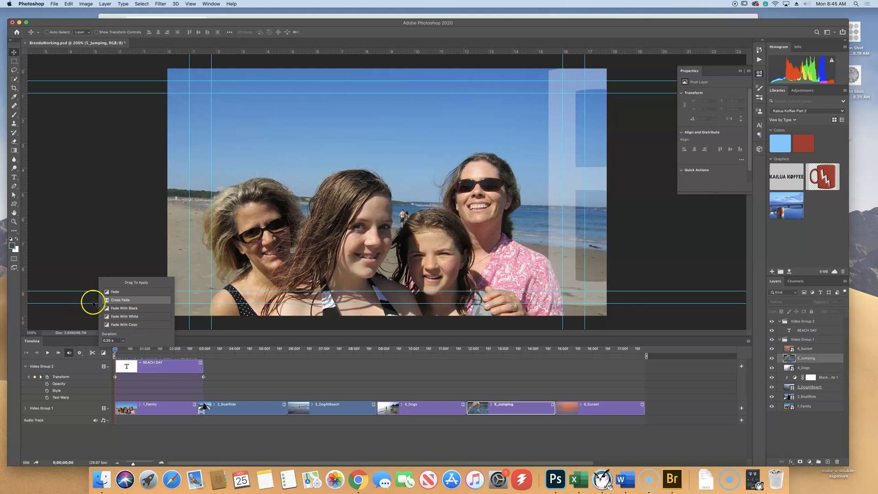
{"action": "left_click_drag", "start_coordinate": [110, 303], "coordinate": [366, 406]}
{"action": "left_click_drag", "start_coordinate": [124, 300], "coordinate": [452, 408]}
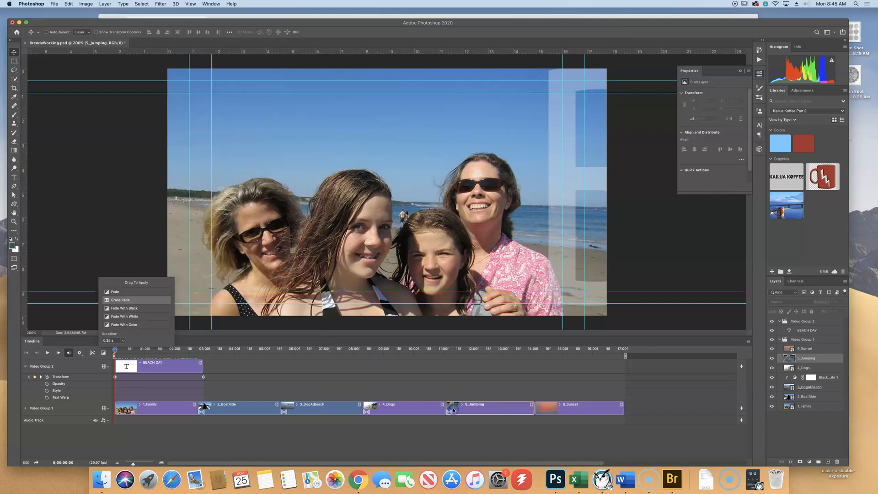
{"action": "left_click_drag", "start_coordinate": [106, 298], "coordinate": [533, 409]}
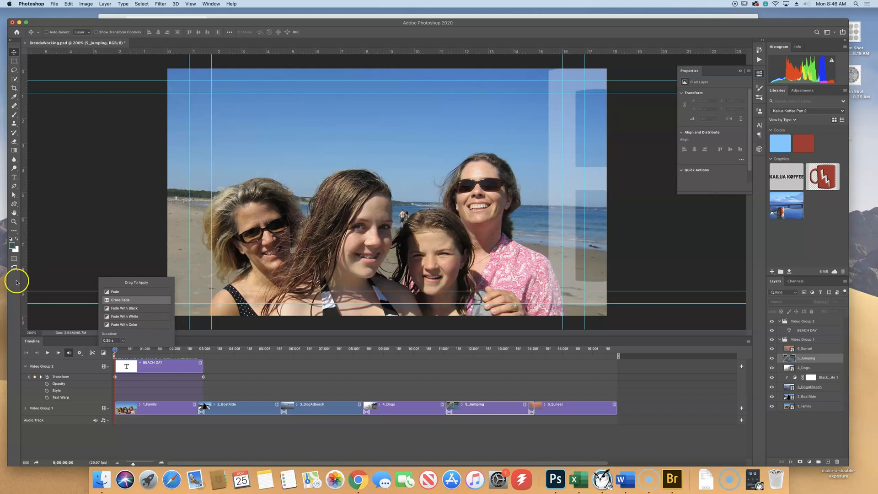
- Add a Fade With Black transition to the end of the 6_Sunset clip and lengthen it to about 1 second
{"action": "left_click", "coordinate": [122, 309]}
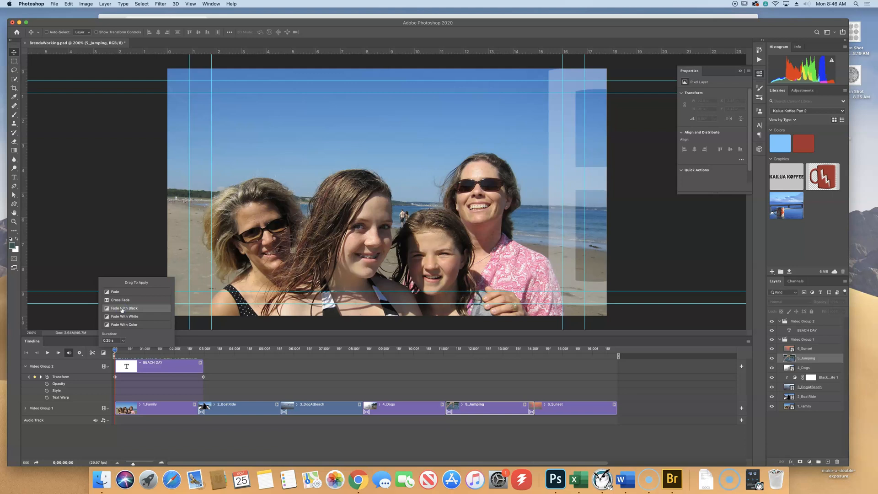
{"action": "mouse_move", "coordinate": [122, 310]}
{"action": "left_mouse_down"}
{"action": "mouse_move", "coordinate": [393, 350]}
{"action": "mouse_move", "coordinate": [613, 399]}
{"action": "mouse_move", "coordinate": [612, 410]}
{"action": "left_mouse_up"}
{"action": "left_click", "coordinate": [612, 412]}
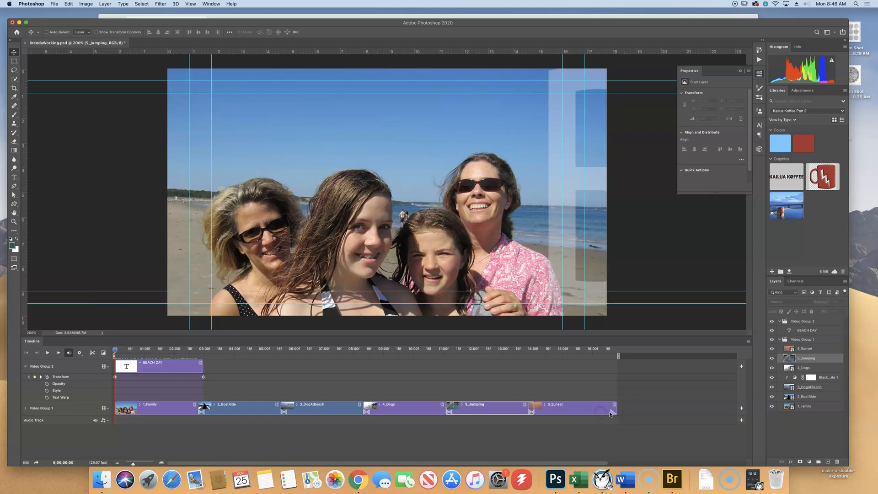
{"action": "left_click_drag", "start_coordinate": [612, 412], "coordinate": [602, 414]}
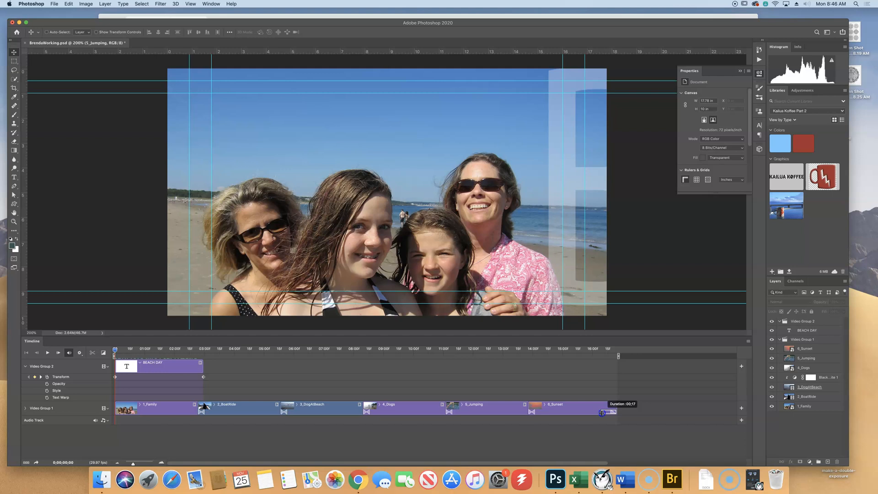
{"action": "mouse_move", "coordinate": [603, 413]}
{"action": "left_mouse_down"}
{"action": "mouse_move", "coordinate": [563, 413]}
{"action": "mouse_move", "coordinate": [590, 414]}
{"action": "left_mouse_up"}
{"action": "left_click_drag", "start_coordinate": [590, 413], "coordinate": [591, 414]}
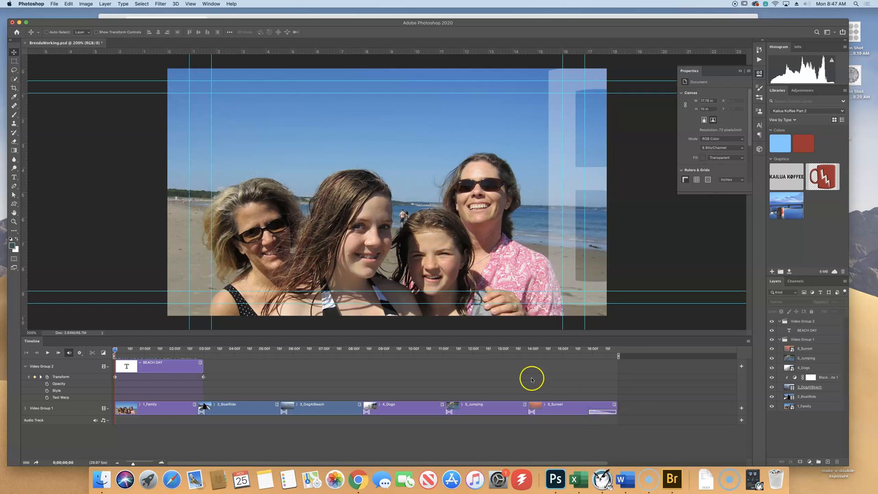
- Scrub through the whole timeline to preview the transitions, and save the document
{"action": "left_click_drag", "start_coordinate": [114, 350], "coordinate": [625, 371]}
{"action": "left_click", "coordinate": [54, 4]}
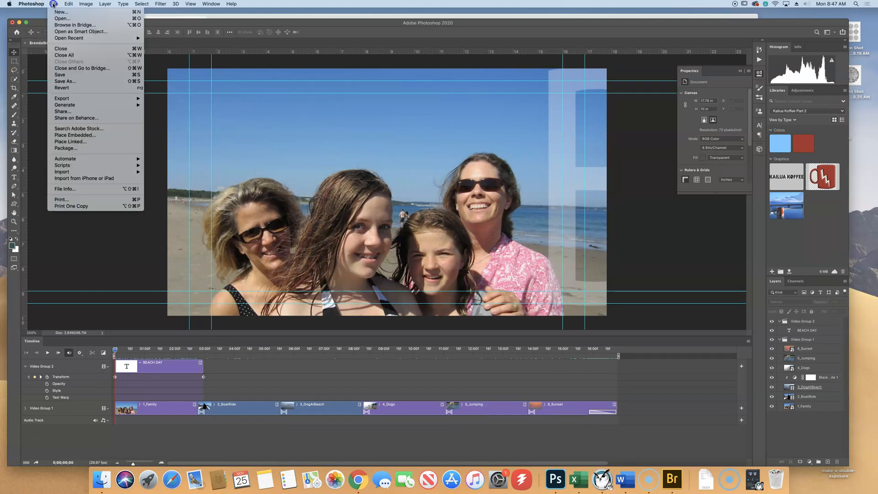
{"action": "left_click", "coordinate": [70, 75]}
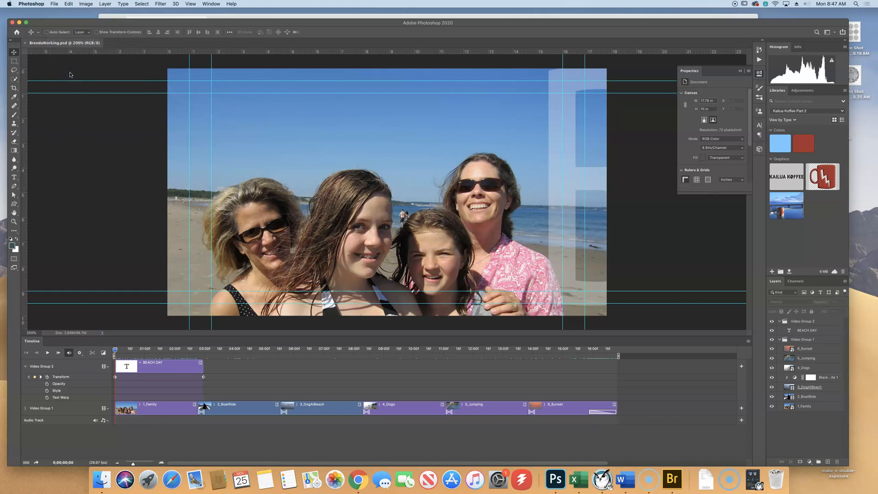
- Add the beachsong.mp3 file from the Lesson11 folder to the Audio Track
{"action": "left_click", "coordinate": [266, 488]}
{"action": "left_click", "coordinate": [59, 421]}
{"action": "left_click", "coordinate": [104, 421]}
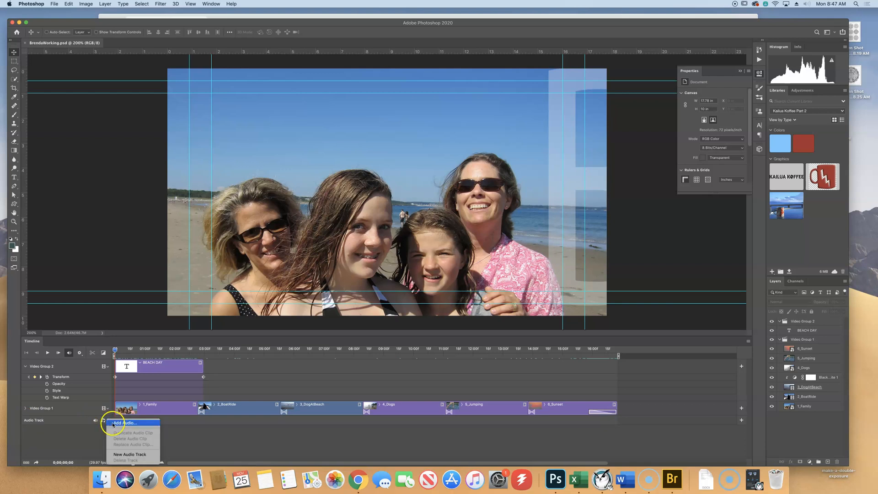
{"action": "left_click", "coordinate": [112, 423]}
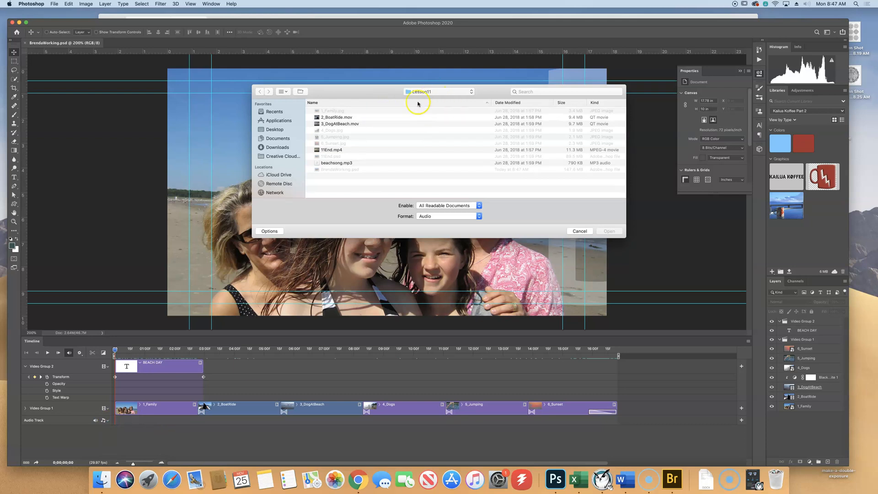
{"action": "left_click", "coordinate": [346, 165]}
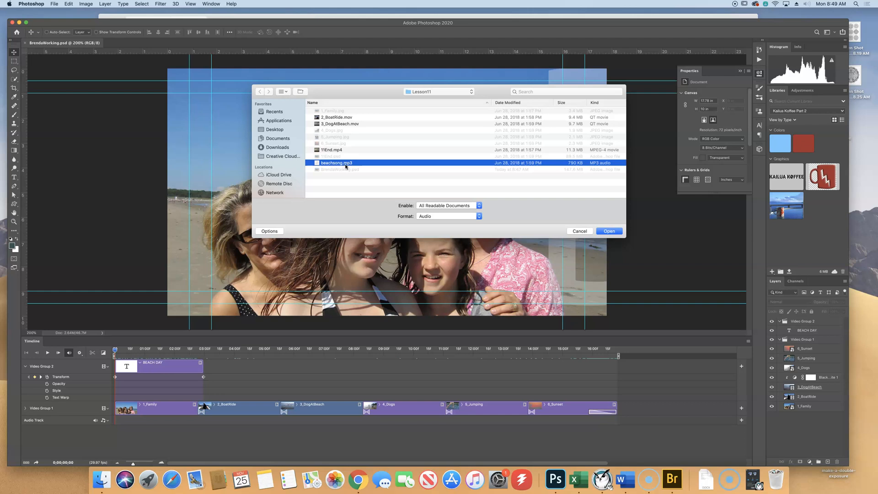
{"action": "left_click", "coordinate": [616, 232]}
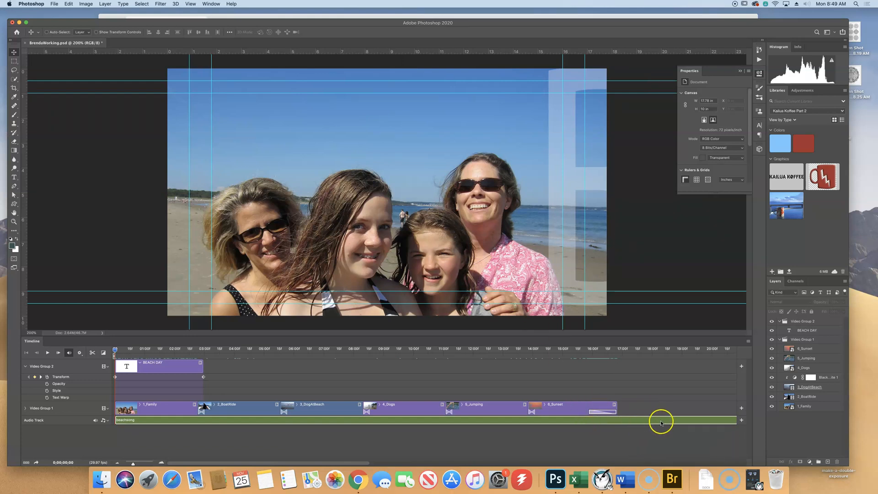
- Shorten the beachsong audio clip so that it ends level with the end of the 6_Sunset clip
{"action": "left_click_drag", "start_coordinate": [133, 465], "coordinate": [133, 463]}
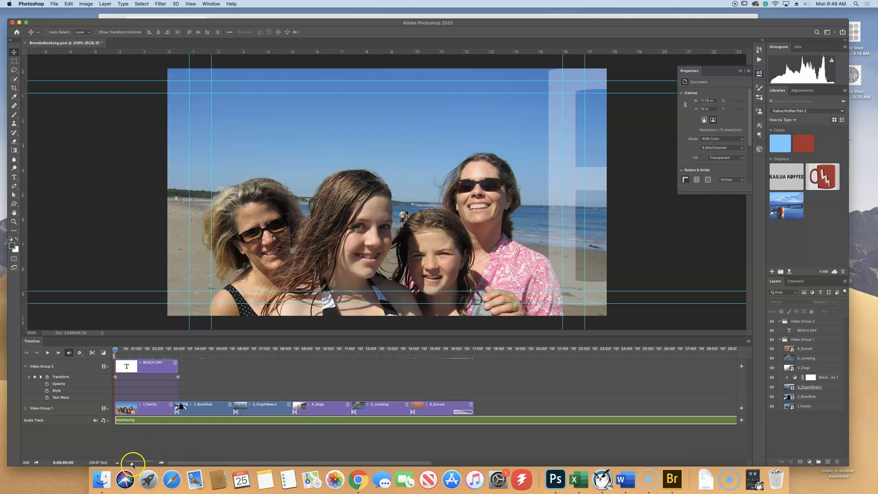
{"action": "left_click_drag", "start_coordinate": [133, 464], "coordinate": [130, 465]}
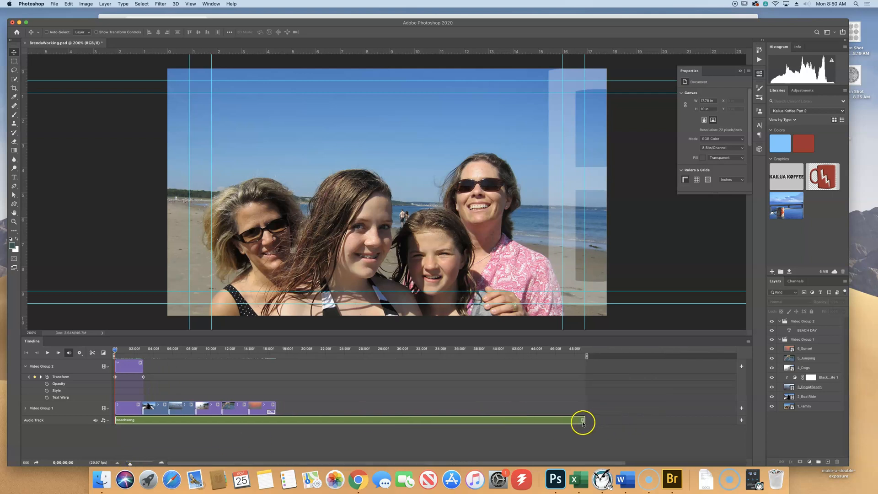
{"action": "left_click_drag", "start_coordinate": [584, 421], "coordinate": [276, 420]}
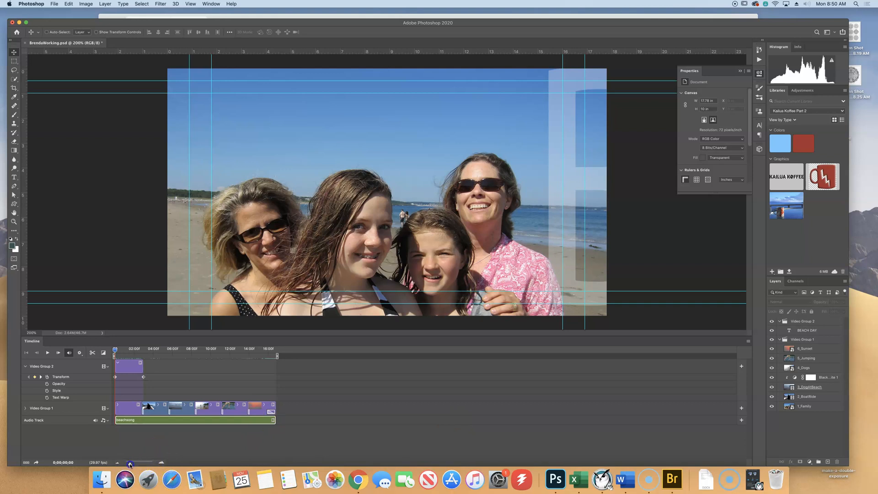
{"action": "left_click_drag", "start_coordinate": [130, 465], "coordinate": [133, 465]}
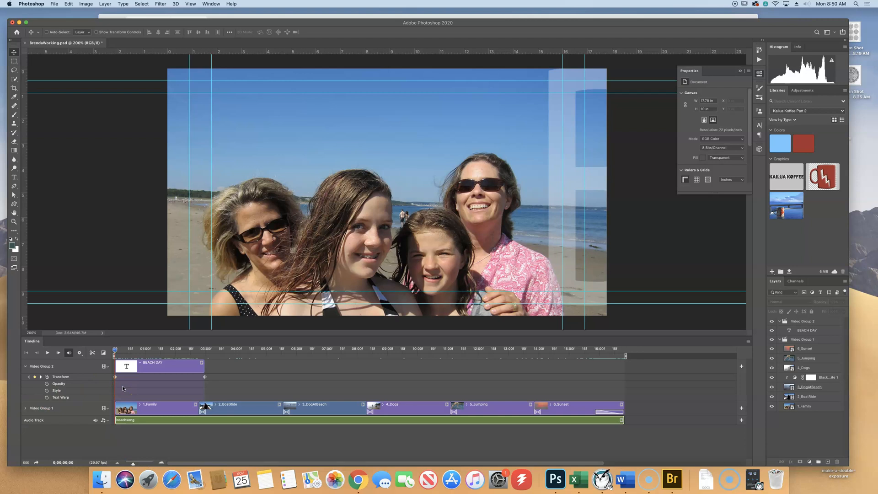
{"action": "left_click", "coordinate": [428, 229]}
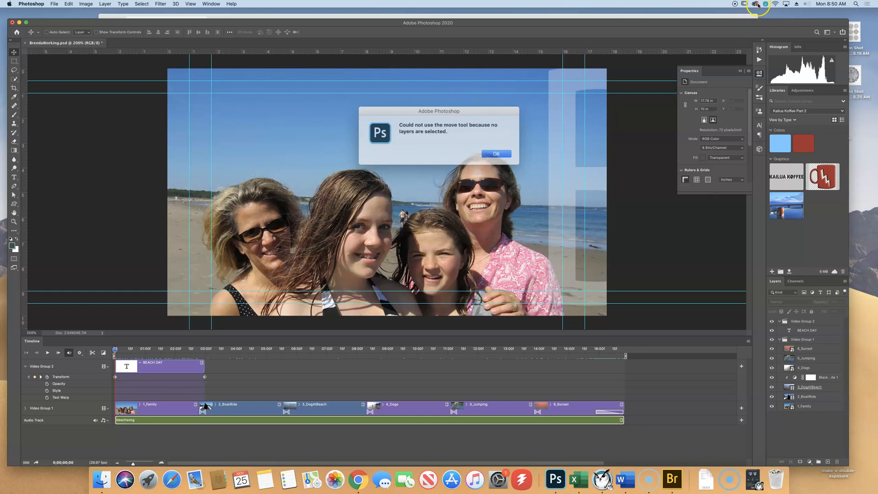
{"action": "left_click", "coordinate": [489, 152]}
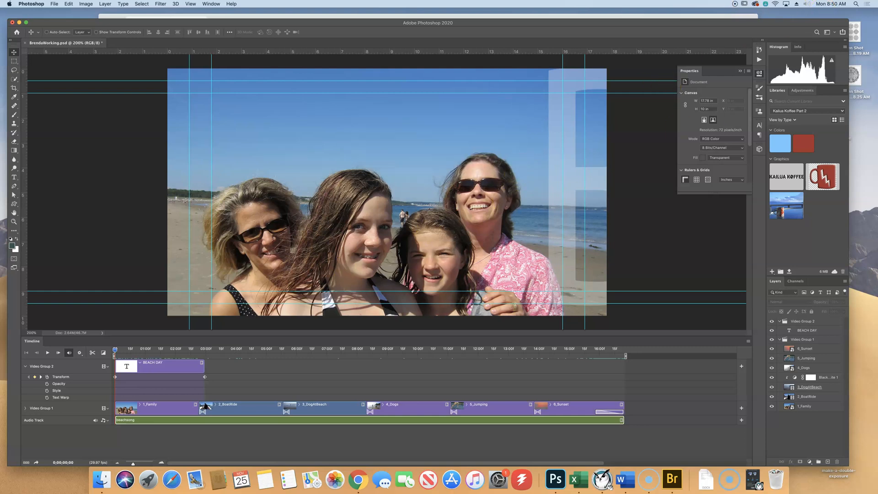
- Play the video from the beginning to the end of 6_Sunset to check the shortened soundtrack
{"action": "left_click", "coordinate": [808, 4]}
{"action": "left_click", "coordinate": [808, 4]}
{"action": "left_click", "coordinate": [48, 353]}
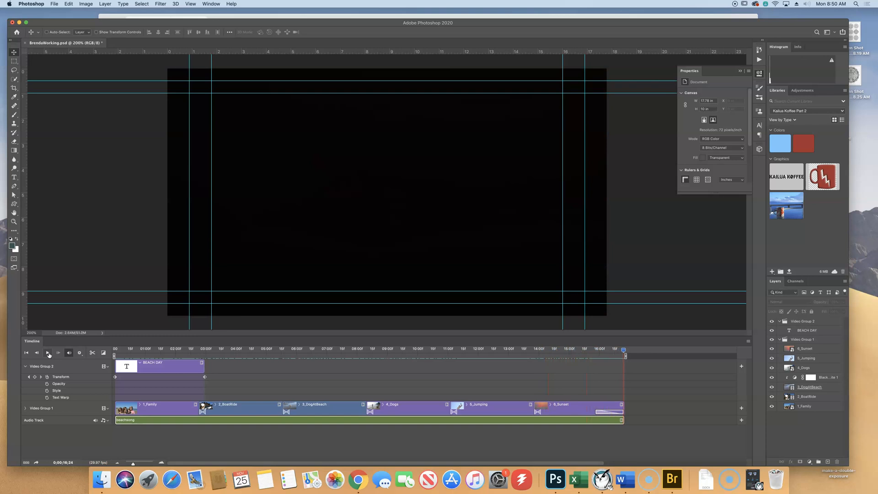
- Return the playhead to the start of the timeline and undo the trimming of the beachsong clip
{"action": "left_click", "coordinate": [26, 352]}
{"action": "key", "text": "super+z"}
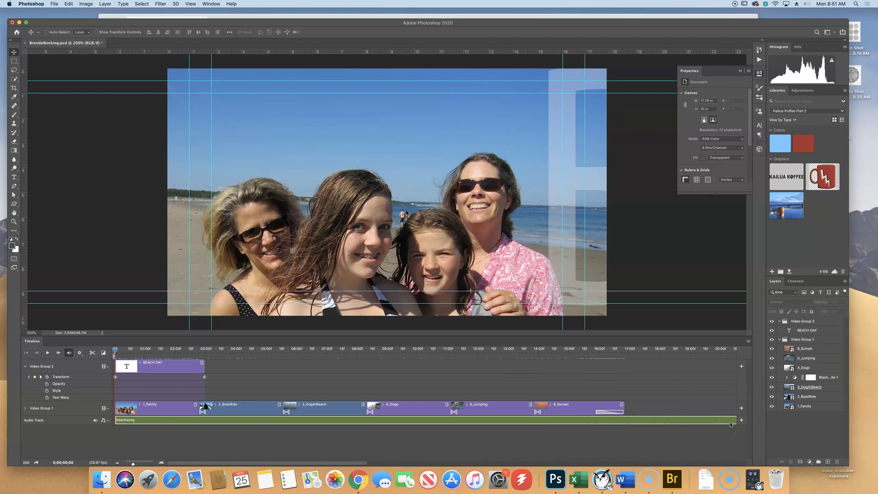
- Split the beachsong clip at the end of 6_Sunset and delete the leftover portion after the split
{"action": "left_click_drag", "start_coordinate": [115, 351], "coordinate": [624, 371]}
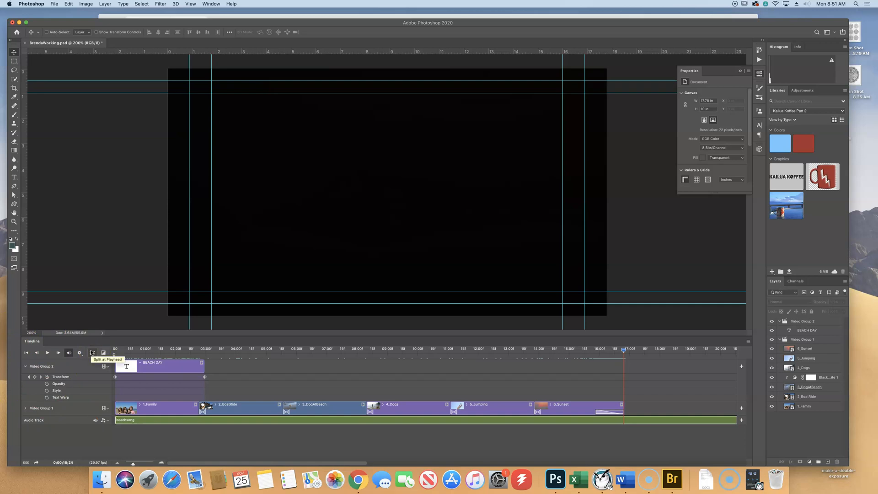
{"action": "left_click", "coordinate": [92, 352]}
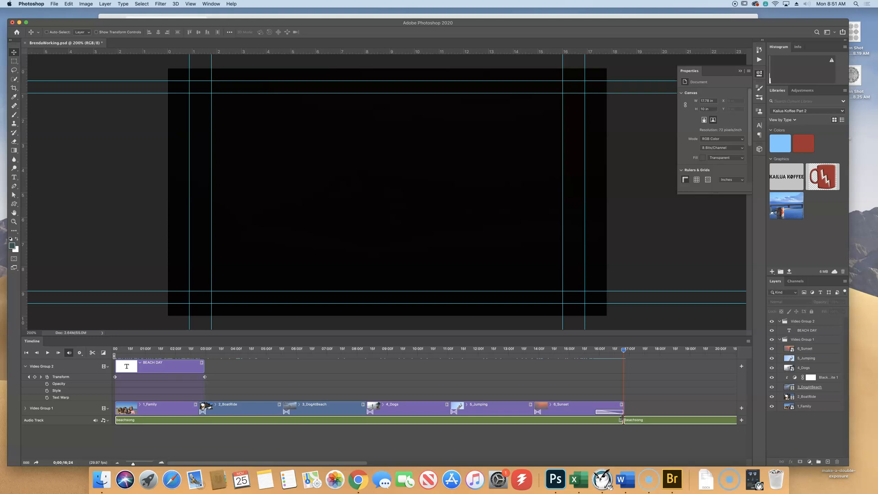
{"action": "left_click", "coordinate": [637, 435]}
{"action": "left_click", "coordinate": [412, 408]}
{"action": "left_click", "coordinate": [492, 411]}
{"action": "left_click", "coordinate": [677, 420]}
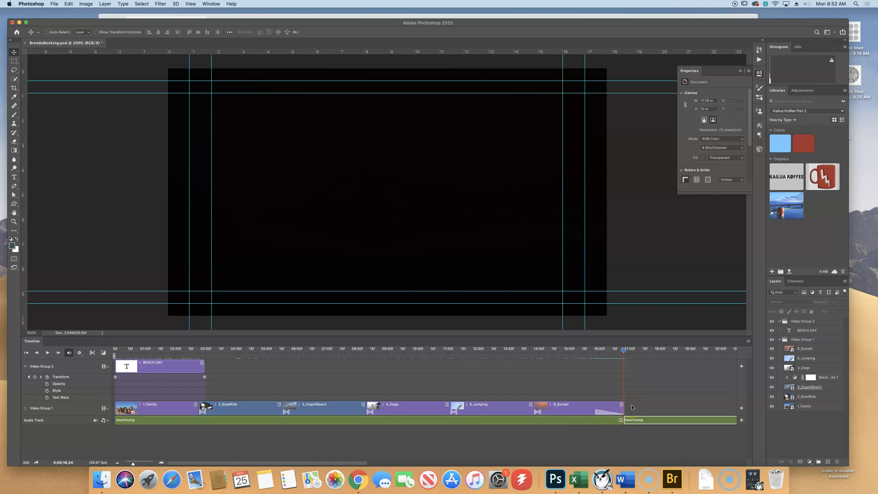
{"action": "key", "text": "Delete"}
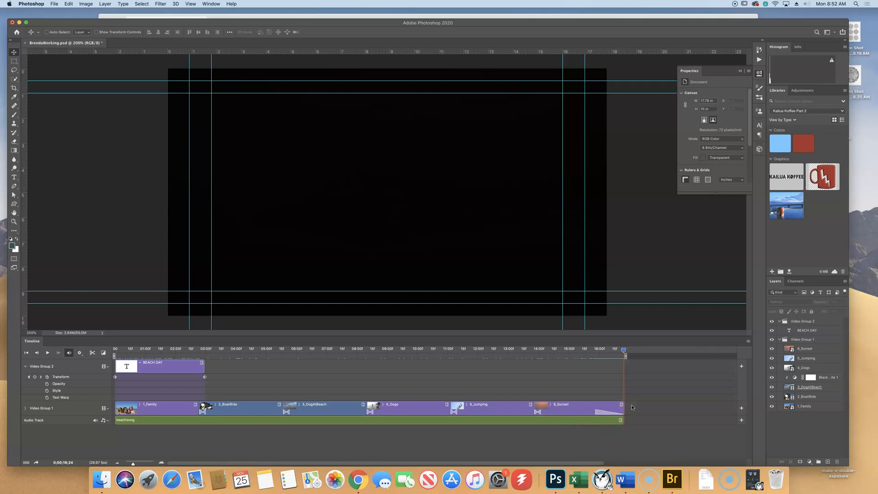
- Play back several stretches of the timeline between 2_BoatRide and 6_Sunset to check the clips against the soundtrack
{"action": "left_click_drag", "start_coordinate": [626, 351], "coordinate": [391, 356]}
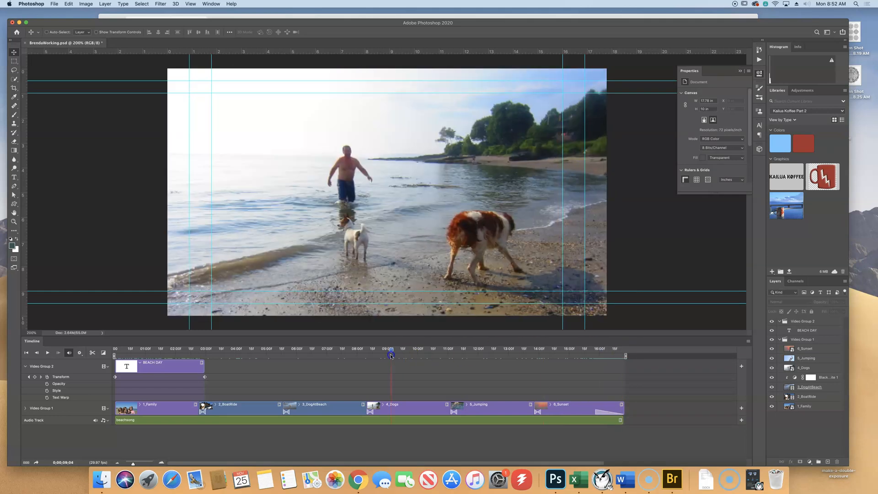
{"action": "key", "text": "space"}
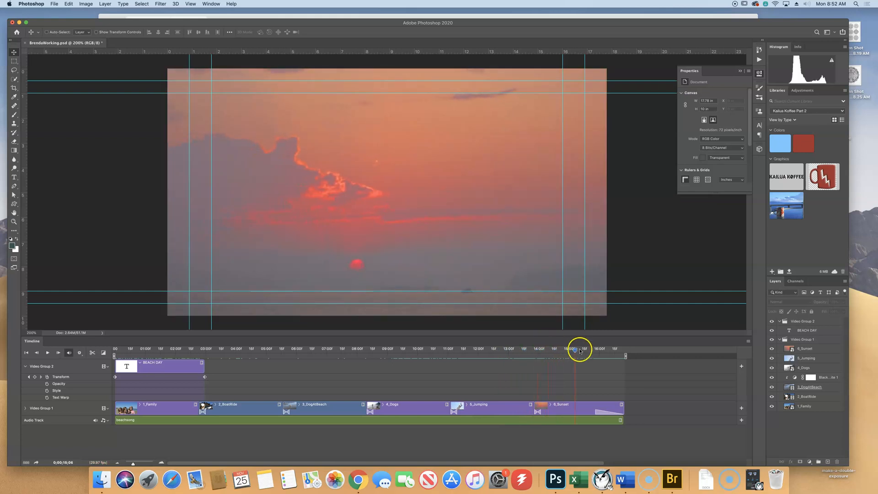
{"action": "left_click_drag", "start_coordinate": [529, 353], "coordinate": [294, 354]}
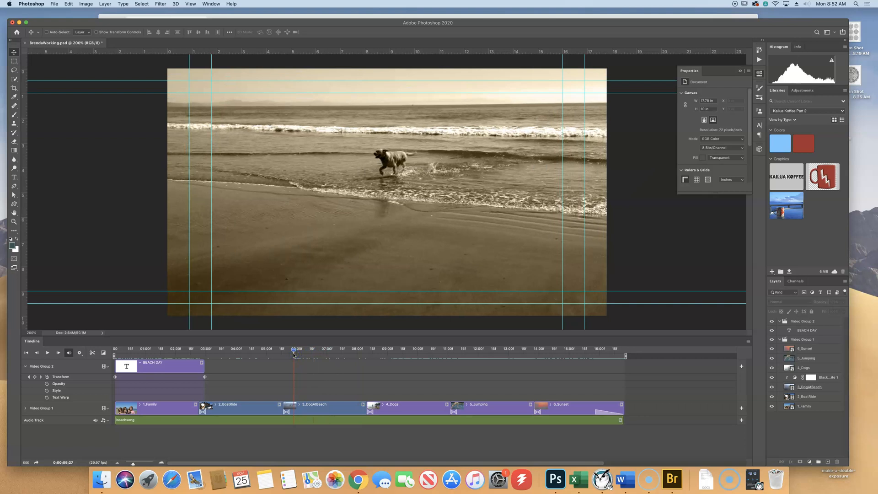
{"action": "key", "text": "space"}
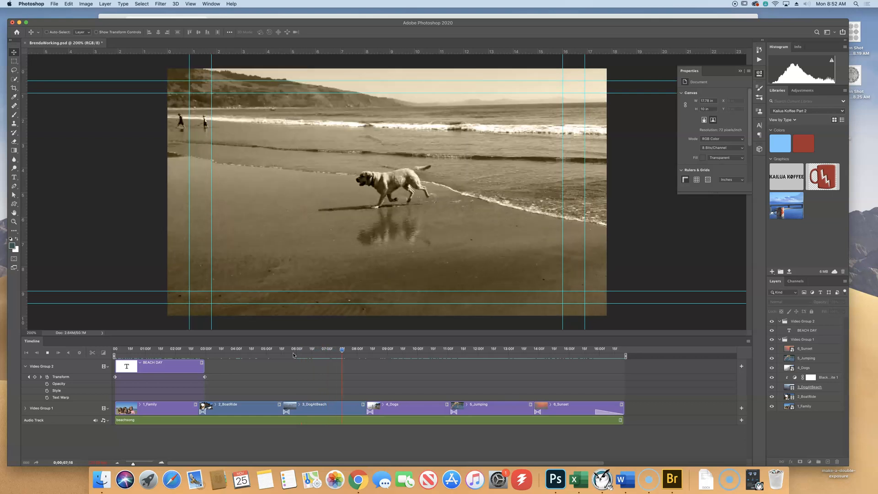
{"action": "key", "text": "space"}
{"action": "key", "text": "space"}
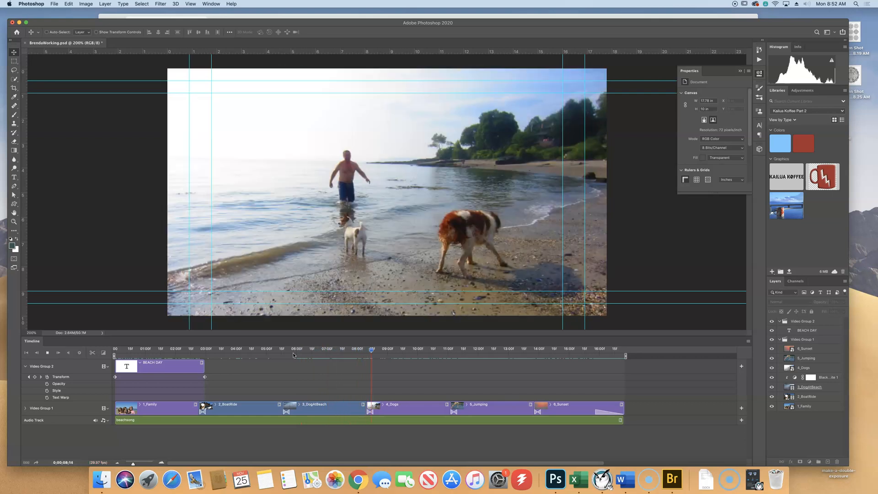
{"action": "key", "text": "space"}
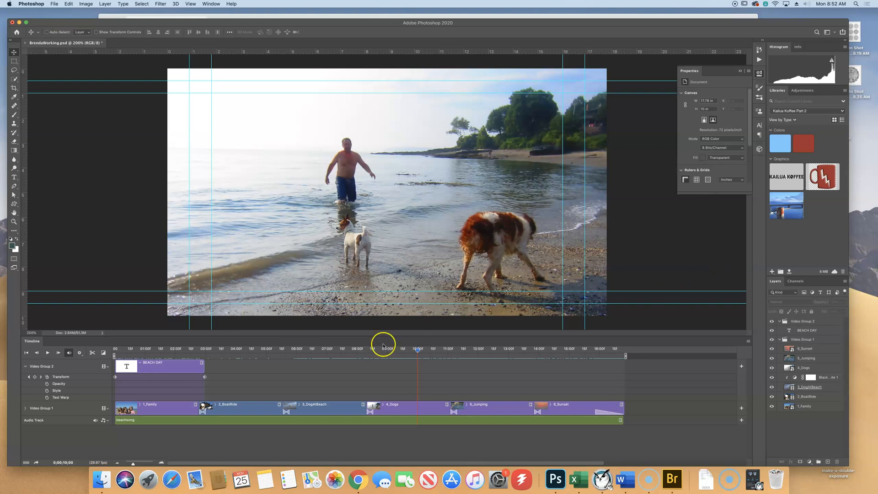
{"action": "left_click_drag", "start_coordinate": [417, 350], "coordinate": [194, 357]}
{"action": "key", "text": "space"}
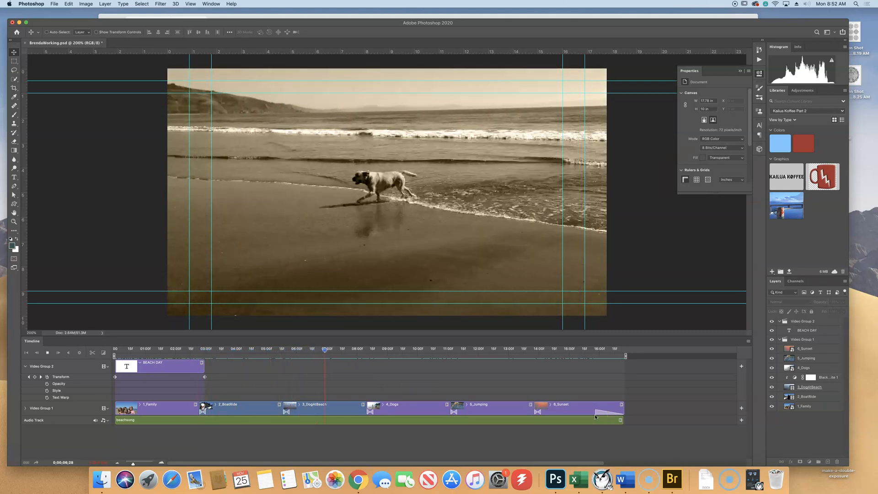
{"action": "key", "text": "space"}
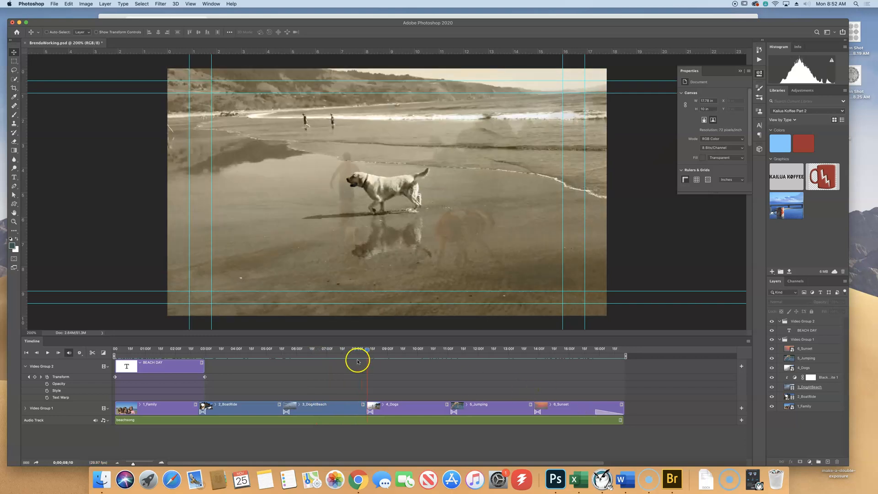
{"action": "left_click_drag", "start_coordinate": [368, 352], "coordinate": [234, 364]}
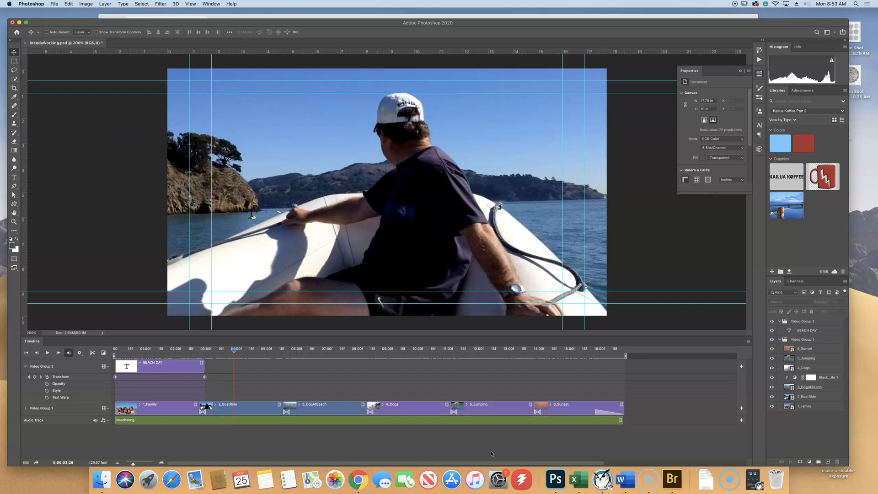
- Adjust the Fade In and Fade Out durations of the beachsong audio clip
{"action": "left_click", "coordinate": [541, 420]}
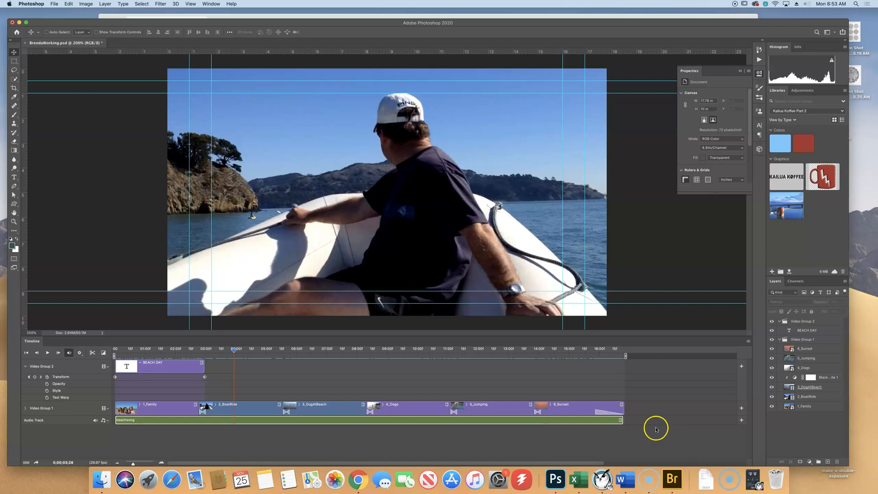
{"action": "left_click", "coordinate": [621, 420]}
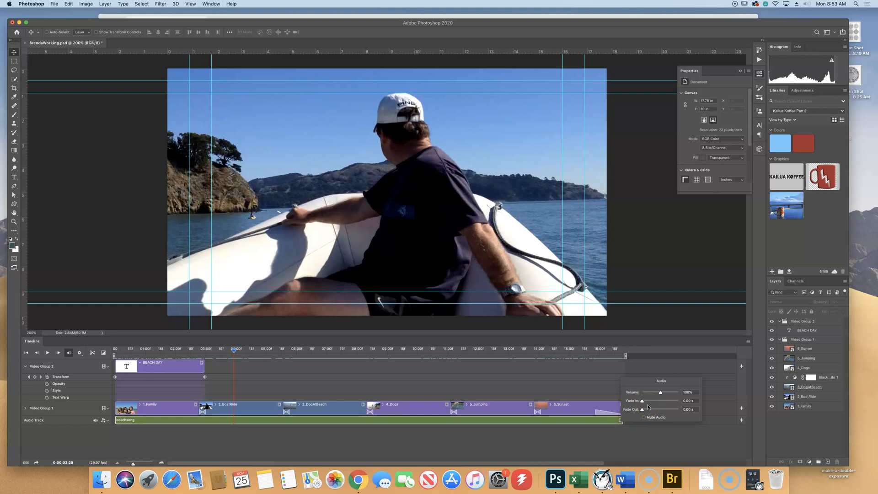
{"action": "left_click_drag", "start_coordinate": [642, 402], "coordinate": [642, 401]}
{"action": "left_click_drag", "start_coordinate": [642, 410], "coordinate": [643, 410]}
{"action": "left_click", "coordinate": [672, 448]}
- Play the video from around the start of the 5_Jumping clip to listen to the audio fades
{"action": "left_click_drag", "start_coordinate": [239, 353], "coordinate": [476, 356]}
{"action": "key", "text": "space"}
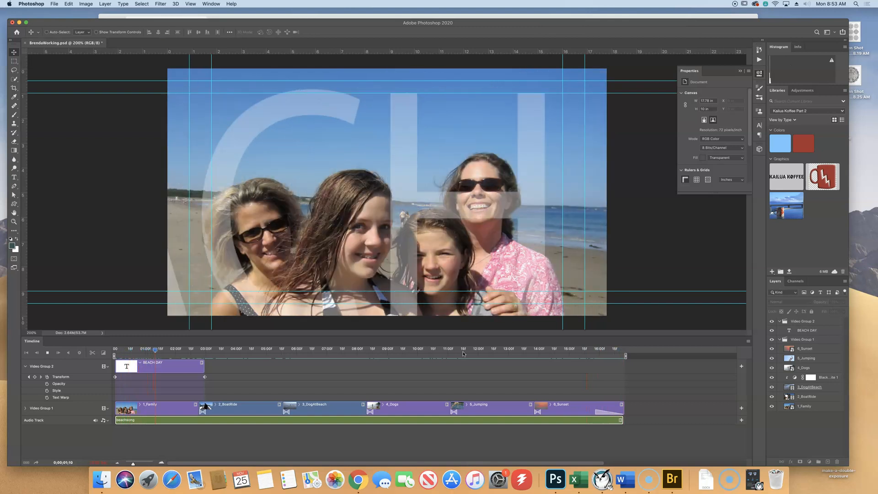
{"action": "key", "text": "space"}
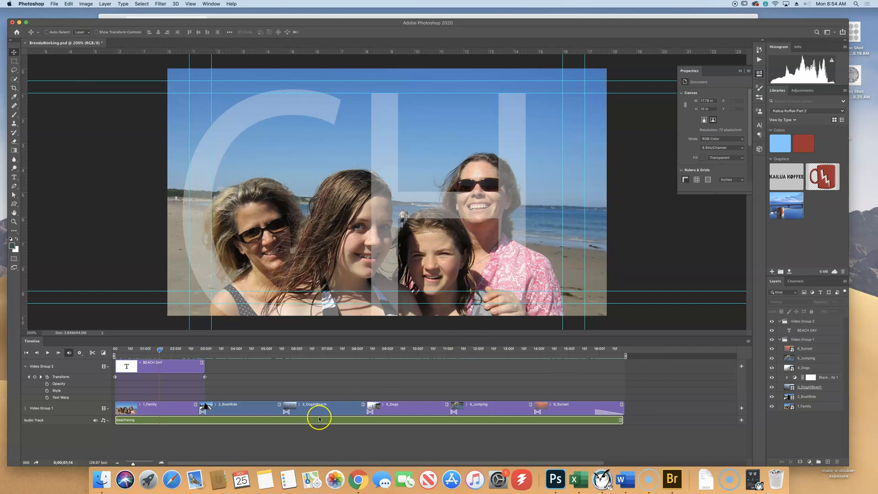
- Mute the audio of the 2_BoatRide video clip
{"action": "left_click", "coordinate": [256, 411]}
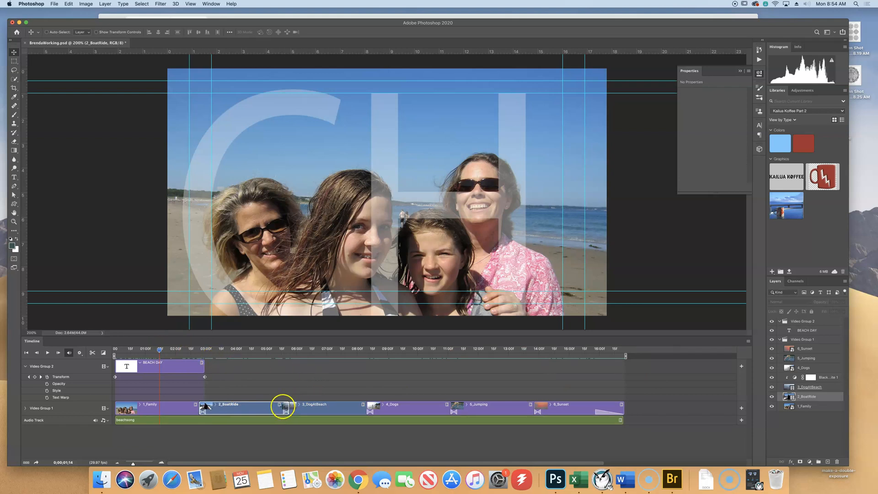
{"action": "scroll", "coordinate": [229, 409], "scroll_direction": "right", "scroll_amount": 2}
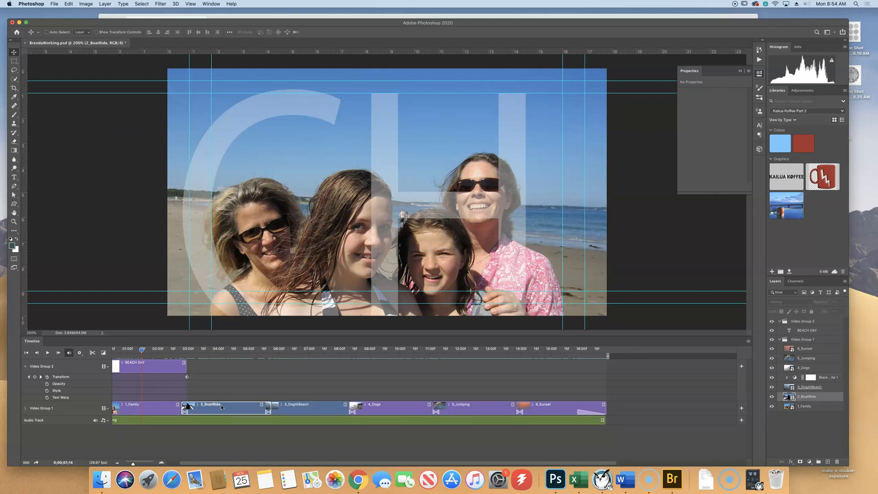
{"action": "left_click", "coordinate": [262, 404]}
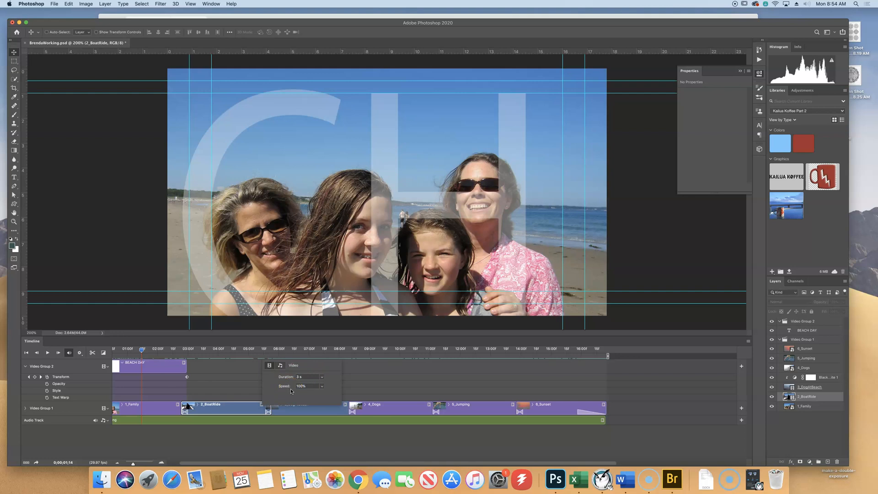
{"action": "left_click", "coordinate": [282, 366]}
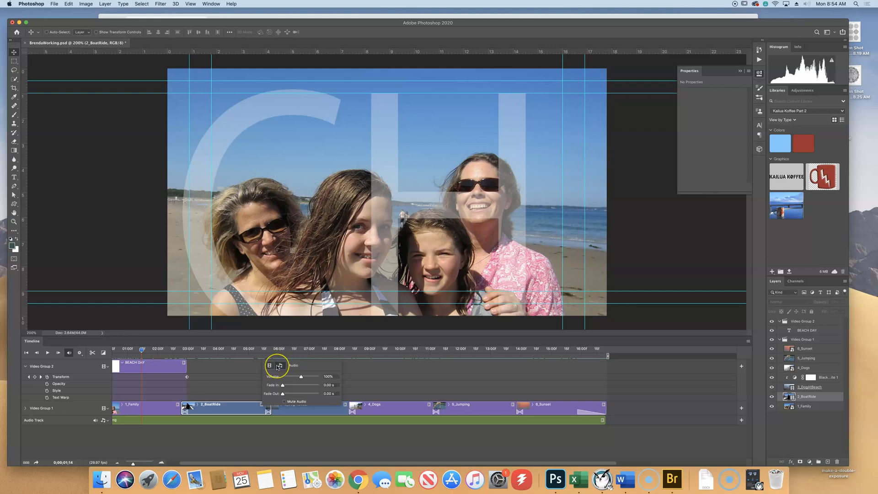
{"action": "left_click", "coordinate": [285, 402]}
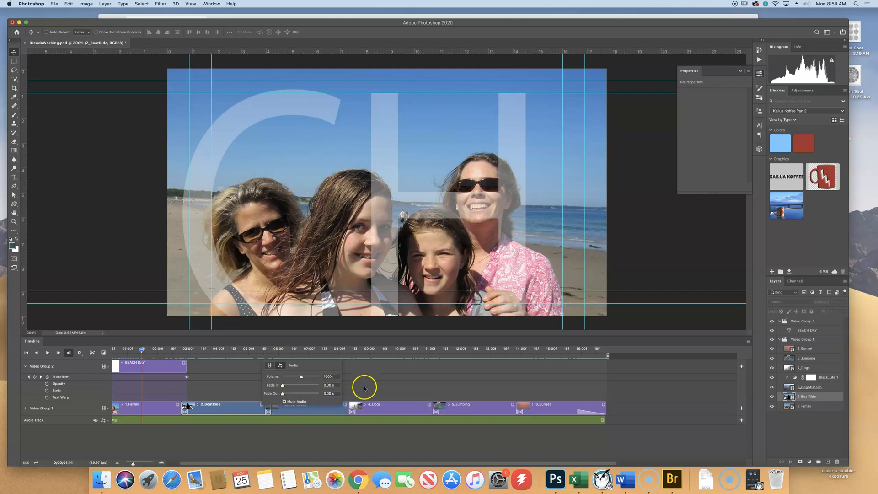
{"action": "left_click", "coordinate": [359, 447]}
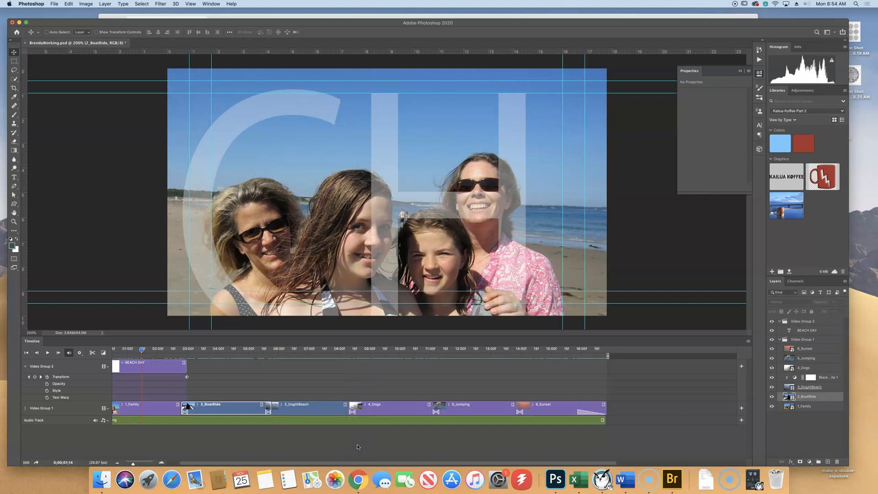
- Mute the audio of the 3_DogAtBeach video clip
{"action": "left_click", "coordinate": [305, 405]}
{"action": "left_click", "coordinate": [331, 407]}
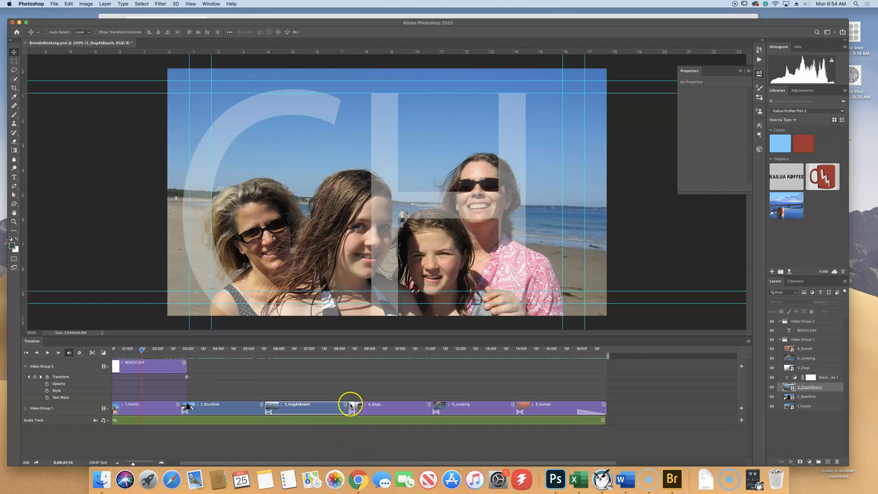
{"action": "left_click", "coordinate": [346, 405]}
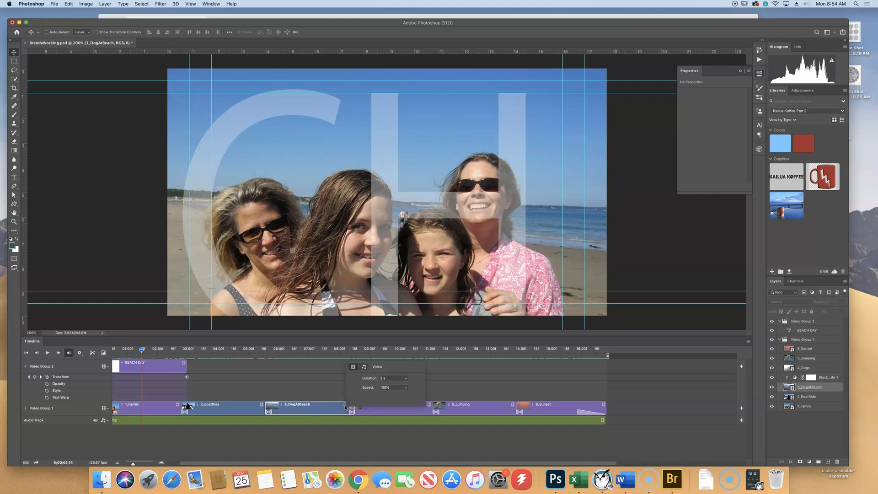
{"action": "left_click", "coordinate": [364, 367]}
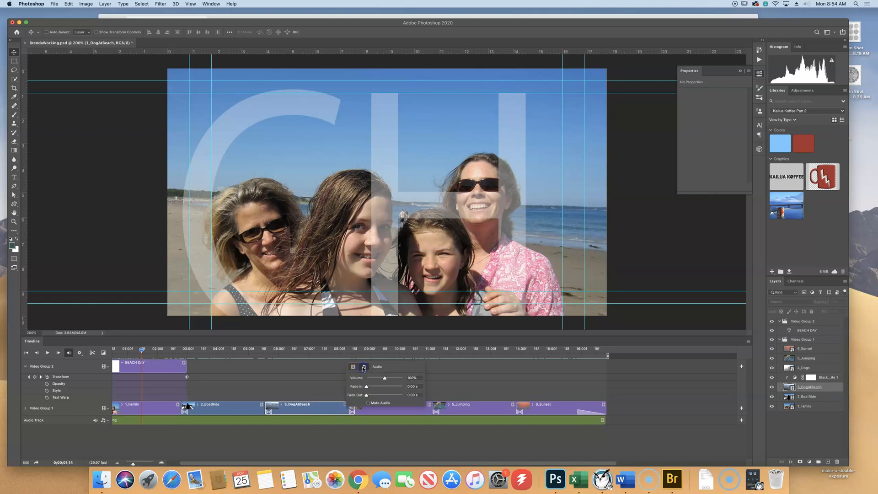
{"action": "left_click", "coordinate": [369, 403]}
{"action": "left_click", "coordinate": [365, 447]}
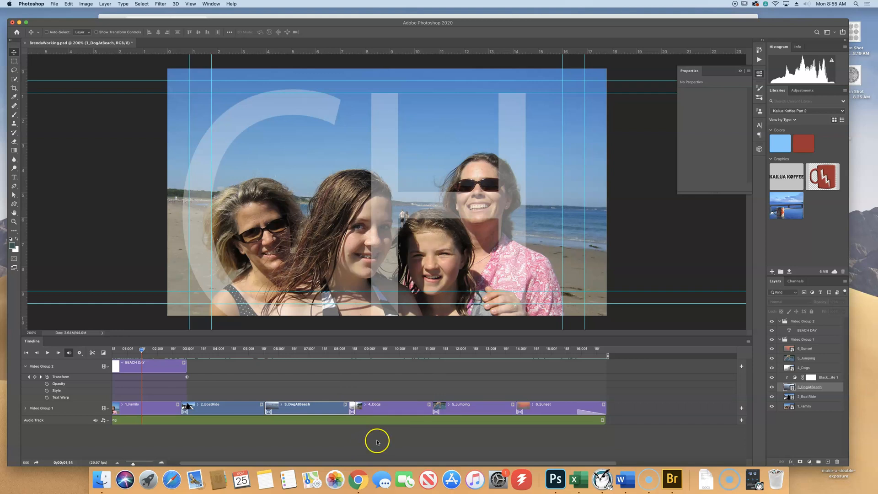
- Play the video from within the 1_Family clip into the 4_Dogs clip to check the muted clip audio
{"action": "left_click", "coordinate": [149, 350]}
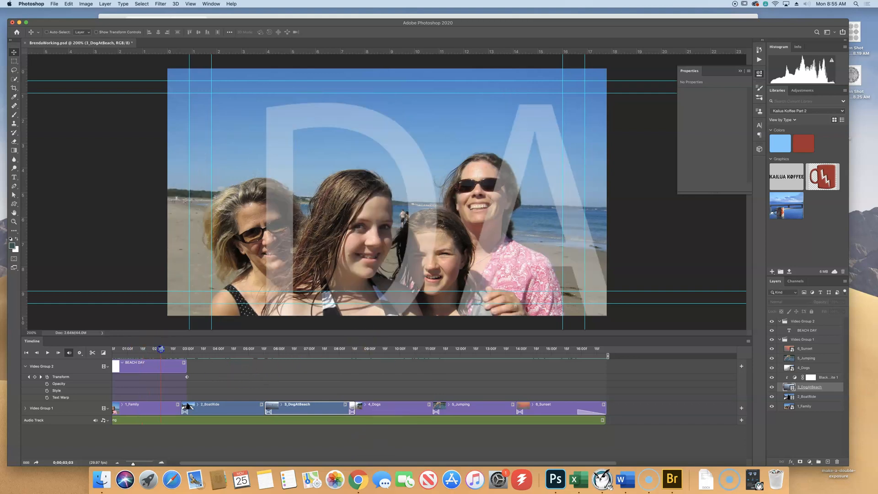
{"action": "key", "text": "space"}
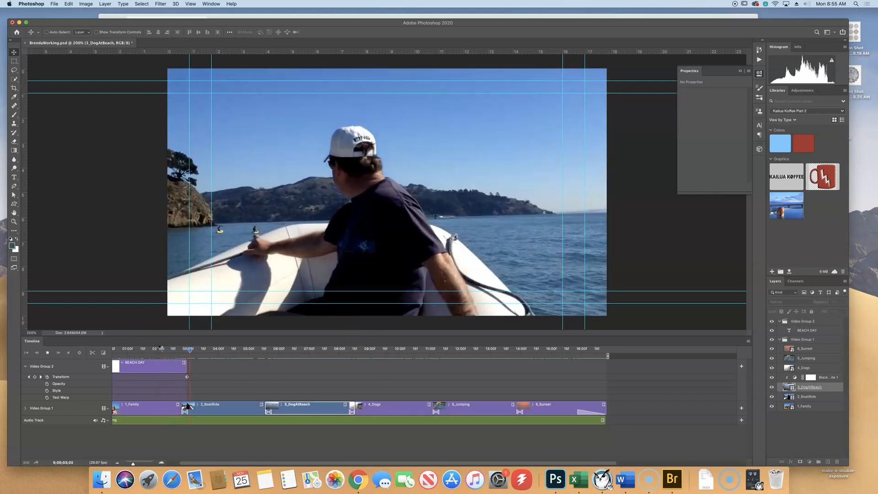
{"action": "left_click", "coordinate": [236, 352]}
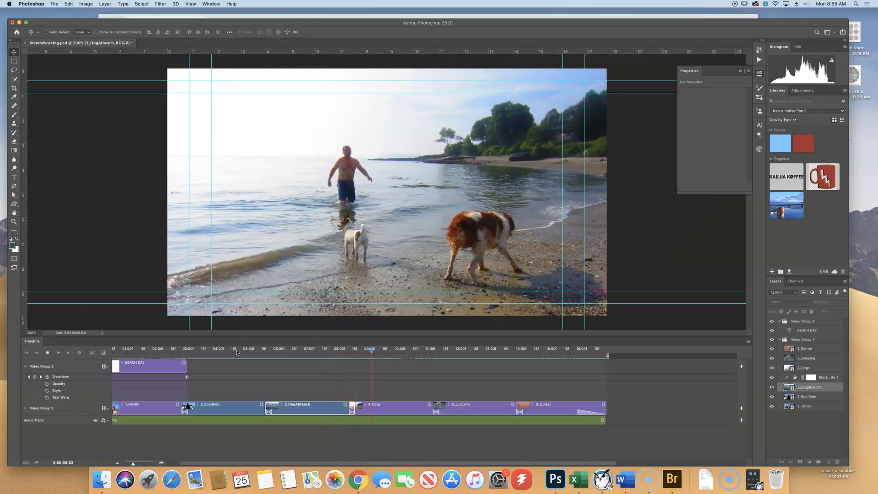
{"action": "key", "text": "space"}
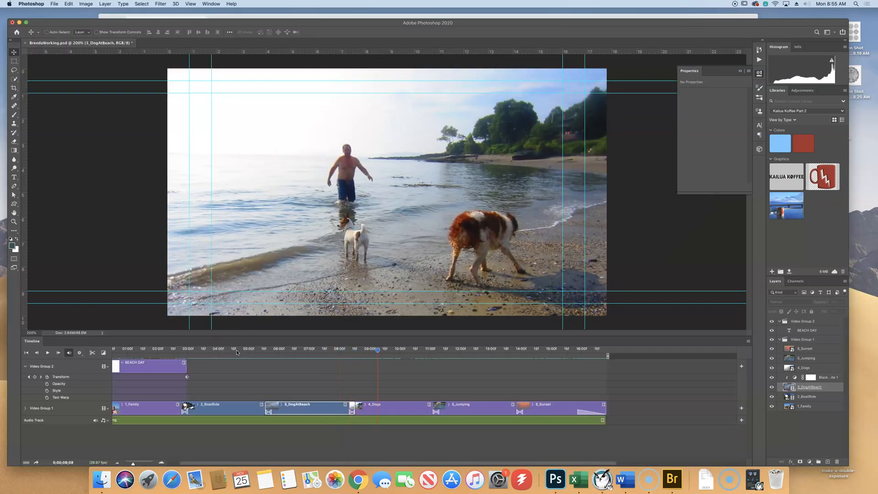
- Save the document and render the video as BrendaWorking.mp4 in H.264 format with the YouTube HD 720p 29.97 preset
{"action": "left_click", "coordinate": [54, 4]}
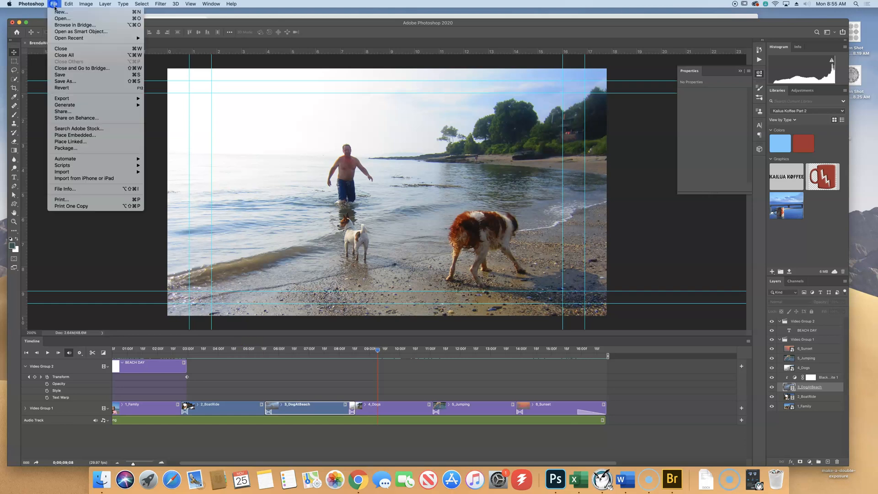
{"action": "left_click", "coordinate": [82, 76]}
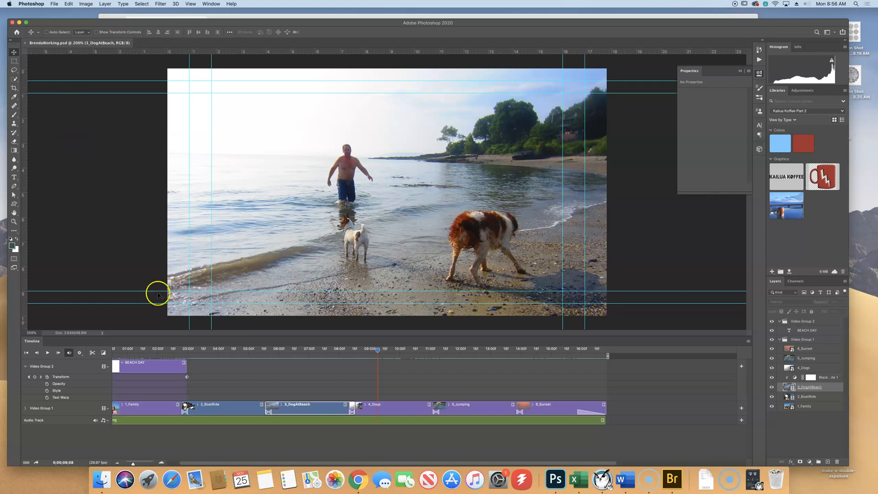
{"action": "left_click", "coordinate": [37, 463]}
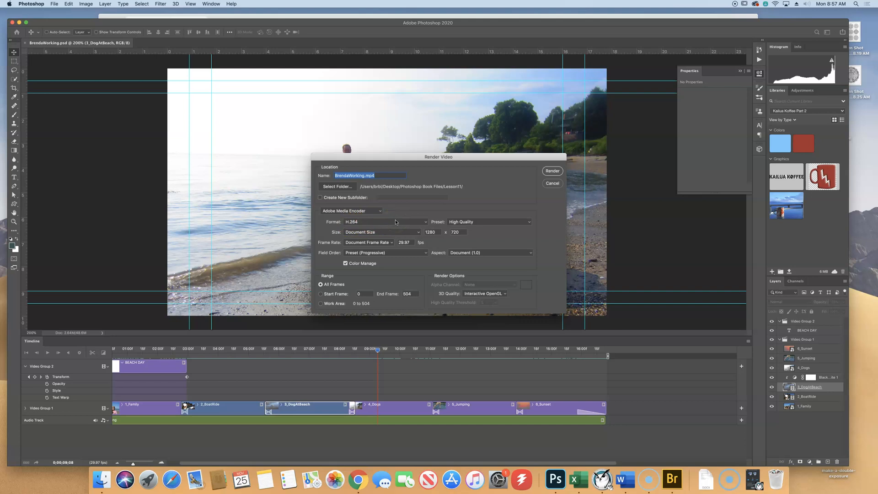
{"action": "left_click", "coordinate": [476, 223]}
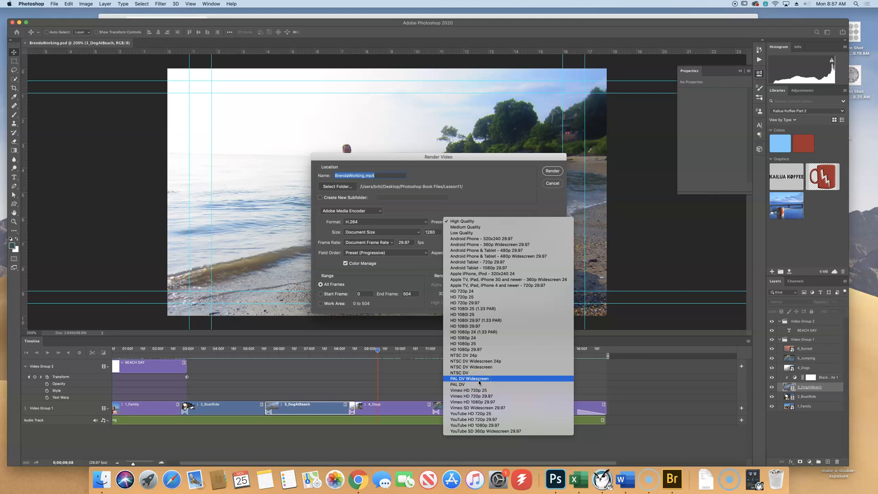
{"action": "left_click", "coordinate": [494, 422]}
{"action": "left_click", "coordinate": [511, 420]}
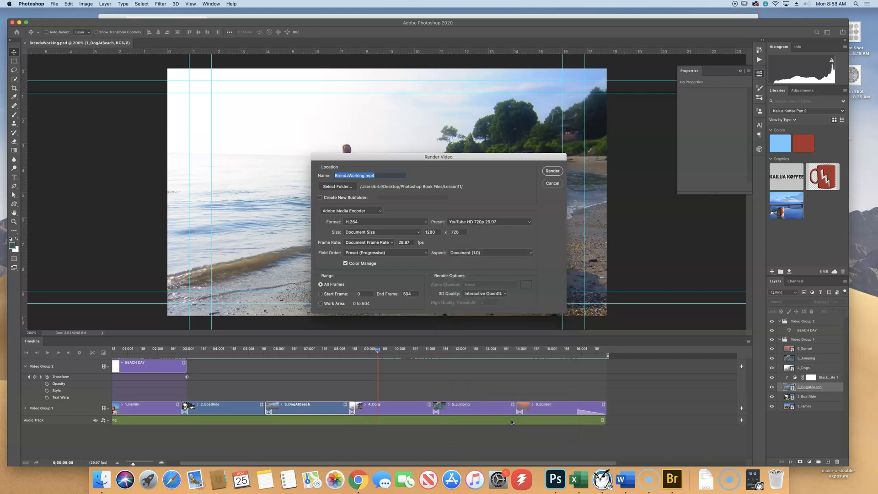
{"action": "left_click", "coordinate": [553, 171]}
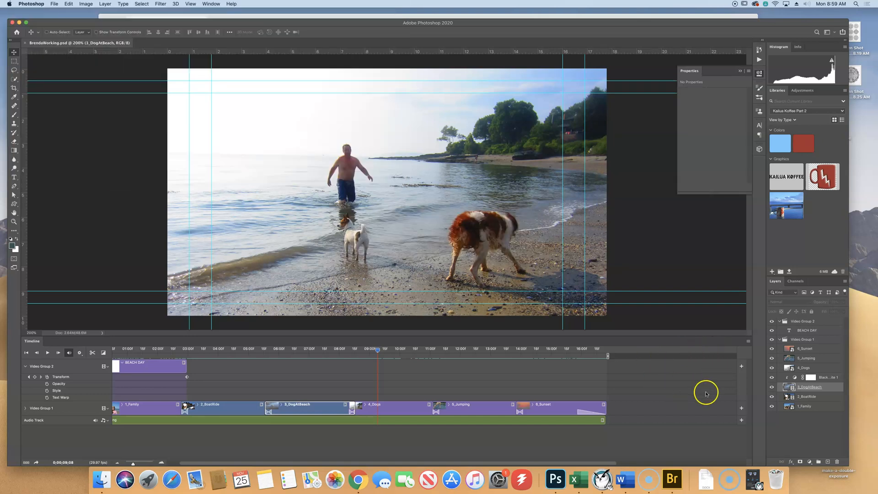
- Switch to Adobe Bridge and open the rendered BrendaWorking.mp4 from the Lesson11 folder
{"action": "left_click", "coordinate": [674, 478]}
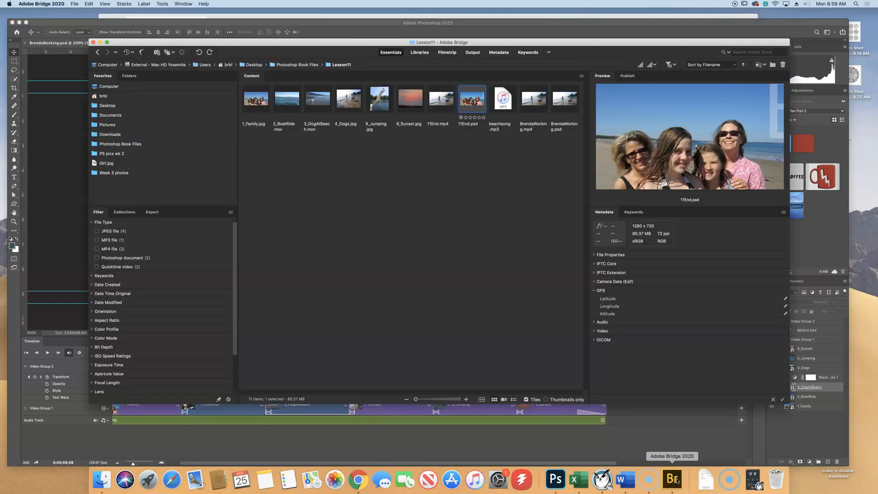
{"action": "left_click", "coordinate": [473, 251]}
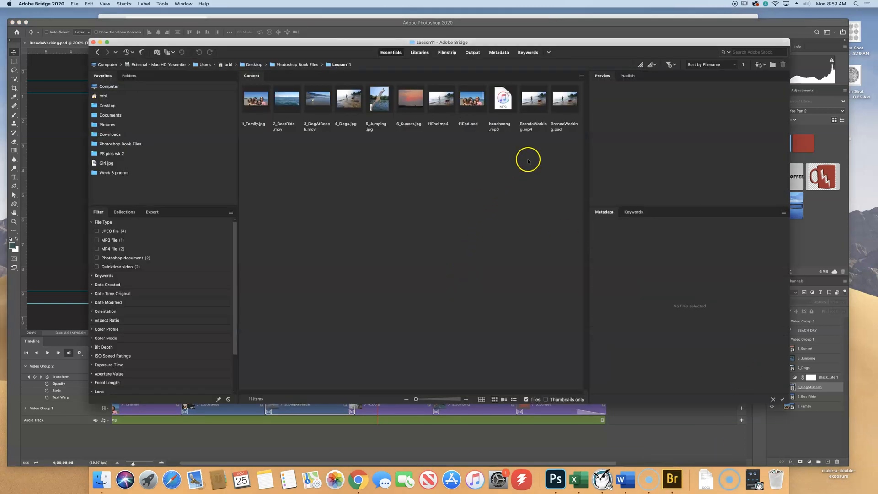
{"action": "left_click", "coordinate": [543, 101]}
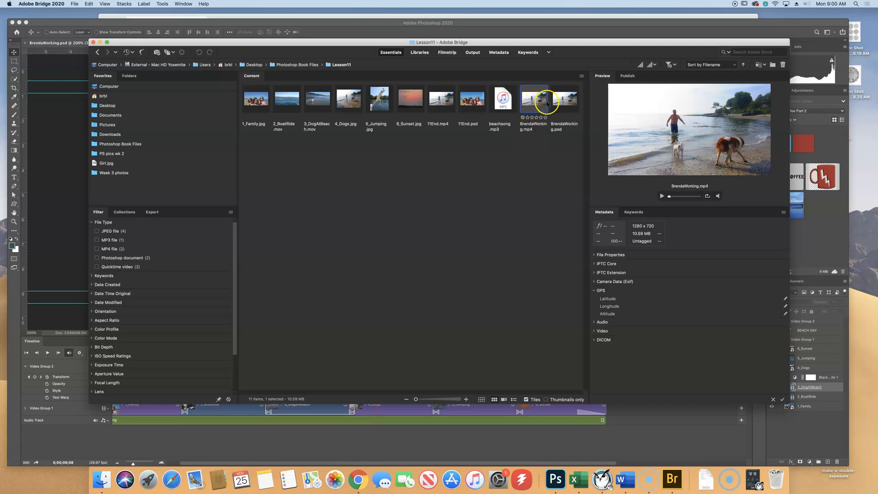
{"action": "double_click", "coordinate": [542, 102]}
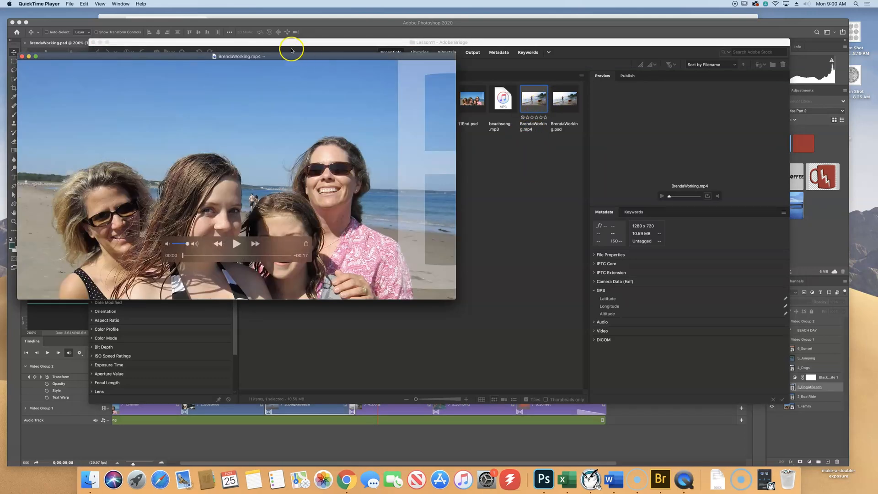
- Play the rendered BrendaWorking.mp4 from the start to review it, and quit QuickTime Player
{"action": "left_click_drag", "start_coordinate": [301, 55], "coordinate": [497, 116]}
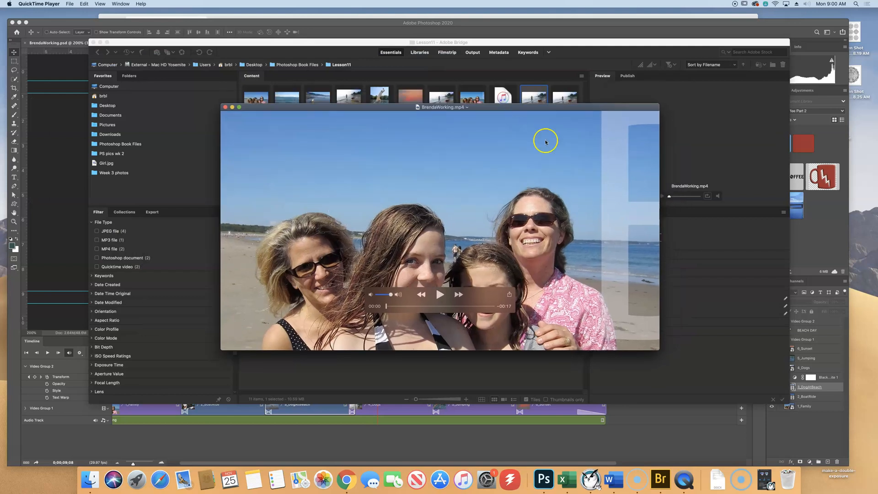
{"action": "left_click", "coordinate": [440, 294]}
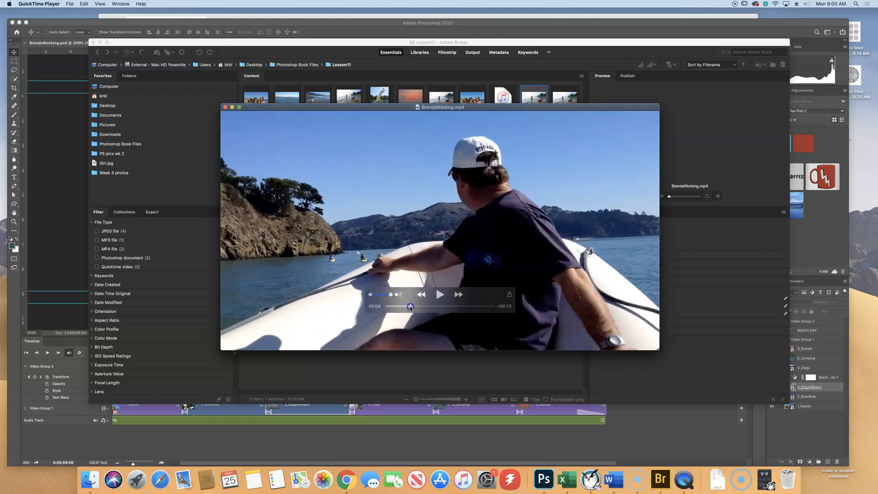
{"action": "left_click_drag", "start_coordinate": [407, 306], "coordinate": [381, 308]}
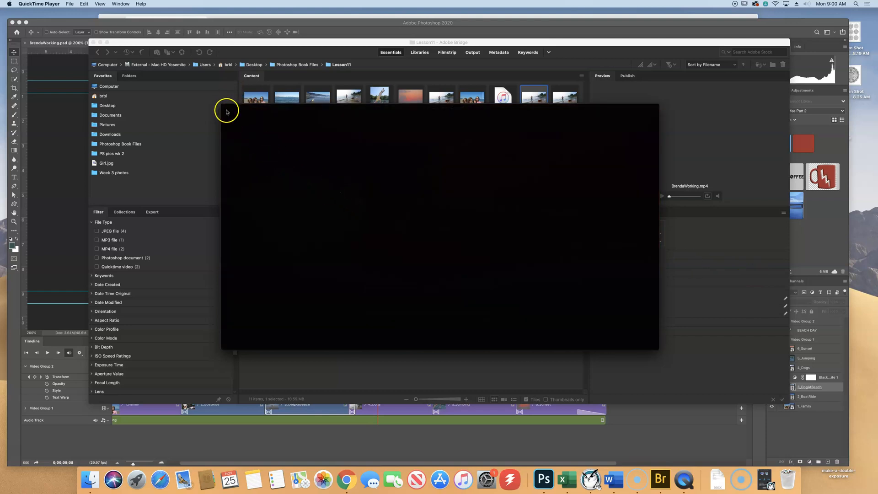
{"action": "left_click", "coordinate": [226, 108]}
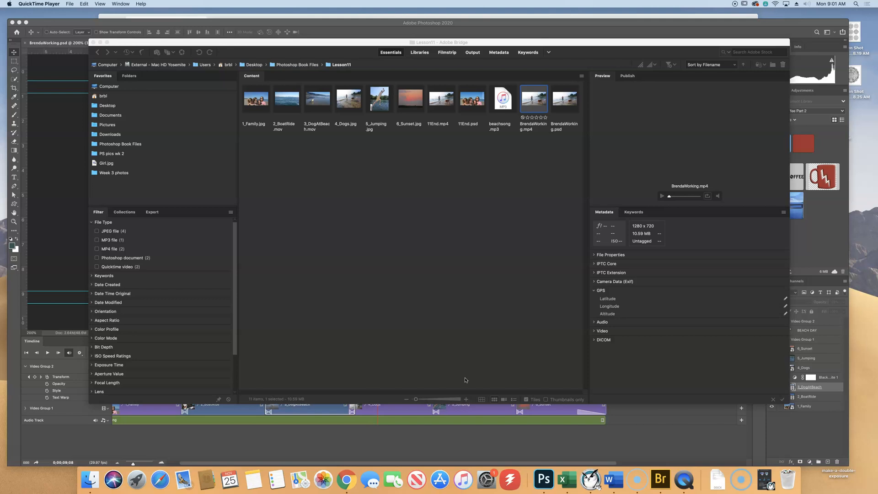
{"action": "left_click", "coordinate": [736, 355]}
{"action": "key", "text": "super+q"}
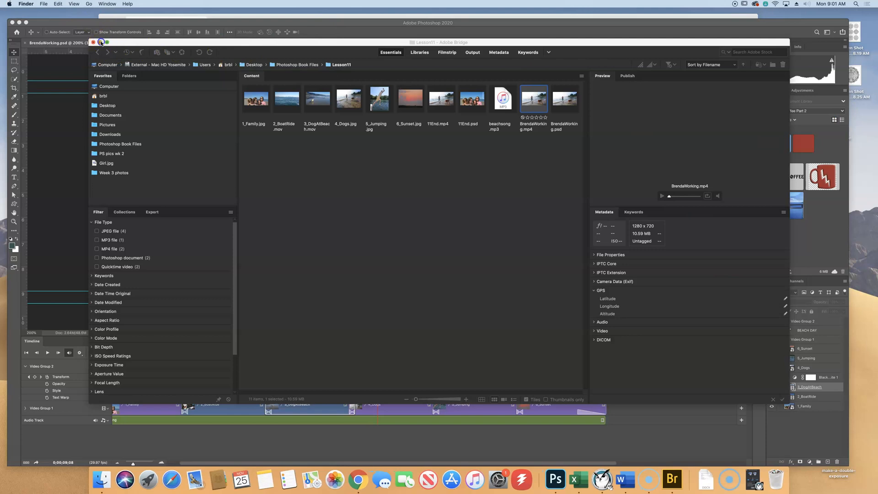
- Minimize the Bridge and Photoshop windows and open AirDrop in Finder
{"action": "left_click", "coordinate": [100, 42]}
{"action": "left_click", "coordinate": [18, 22]}
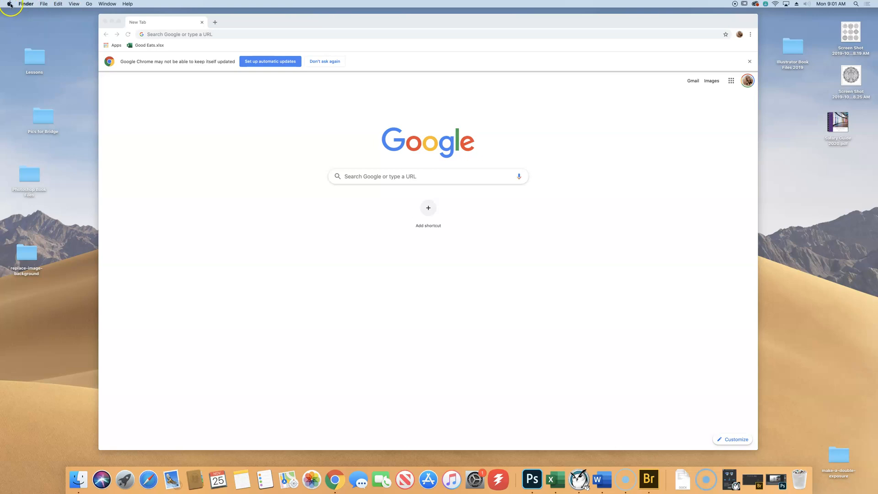
{"action": "left_click", "coordinate": [89, 5]}
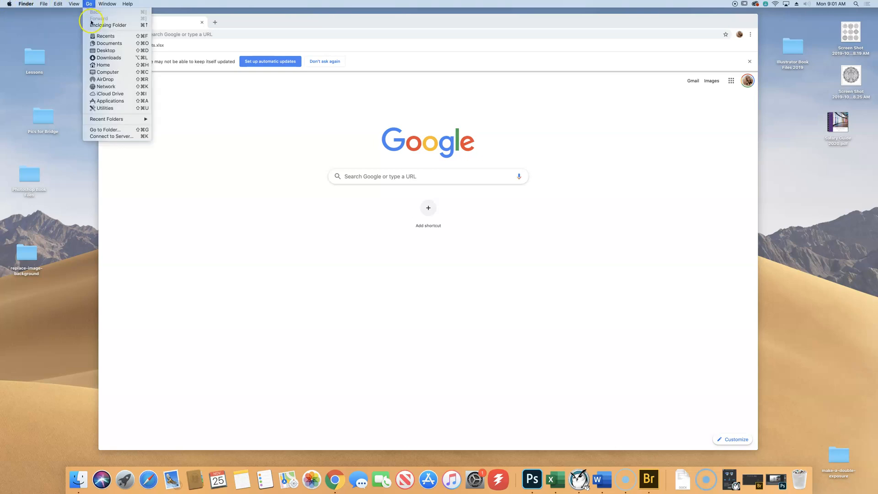
{"action": "left_click", "coordinate": [109, 80]}
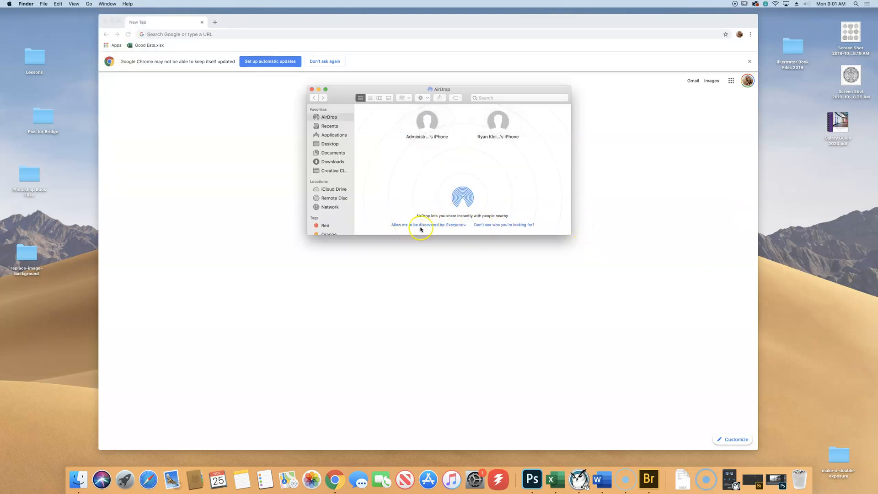
- Set AirDrop discoverability to No One and restore it to Everyone
{"action": "left_click", "coordinate": [458, 225]}
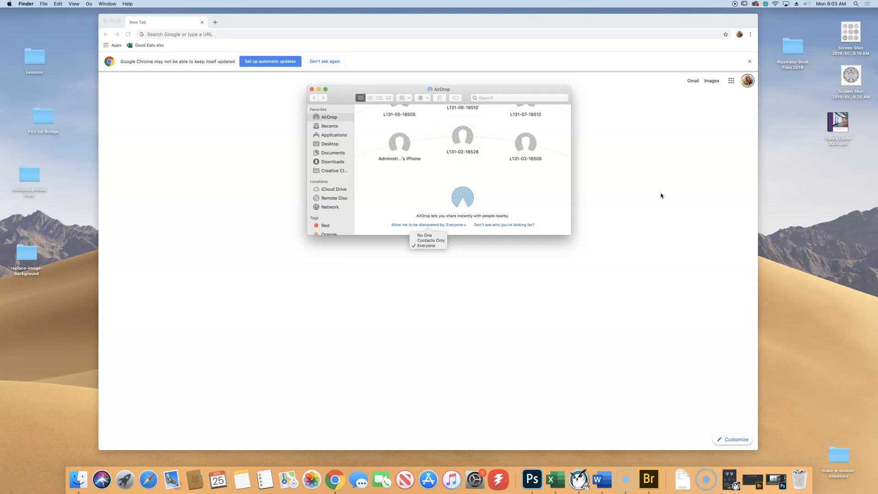
{"action": "scroll", "coordinate": [494, 138], "scroll_direction": "up", "scroll_amount": 5}
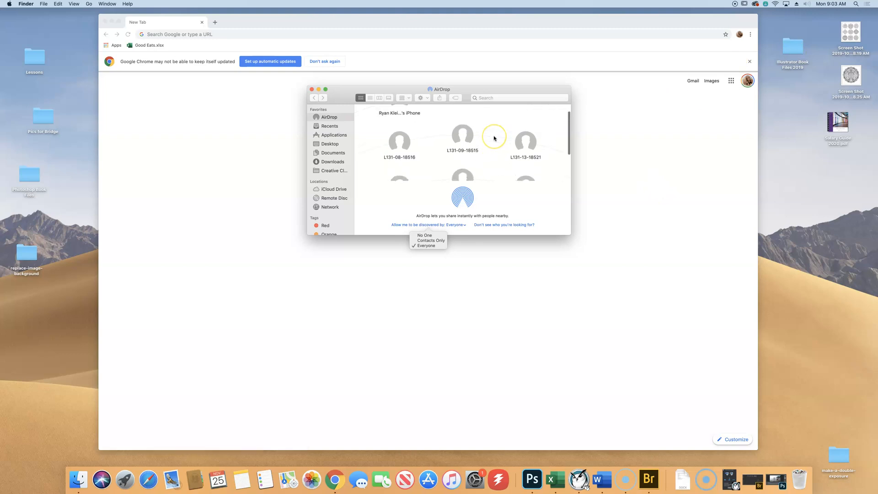
{"action": "scroll", "coordinate": [499, 142], "scroll_direction": "down", "scroll_amount": 3}
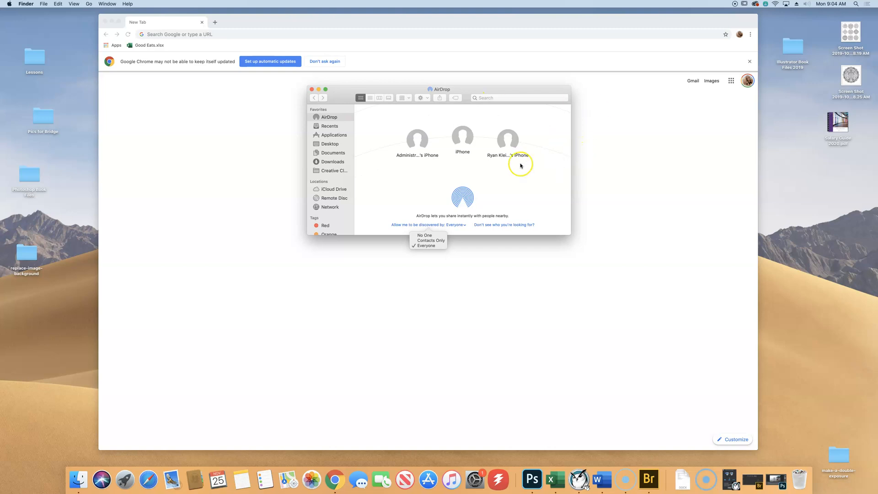
{"action": "left_click", "coordinate": [419, 236]}
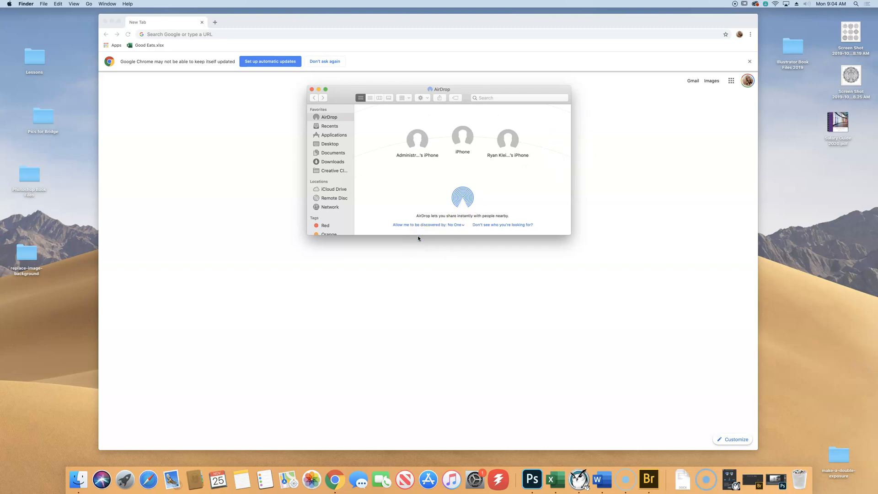
{"action": "left_click", "coordinate": [459, 225]}
{"action": "left_click", "coordinate": [427, 245]}
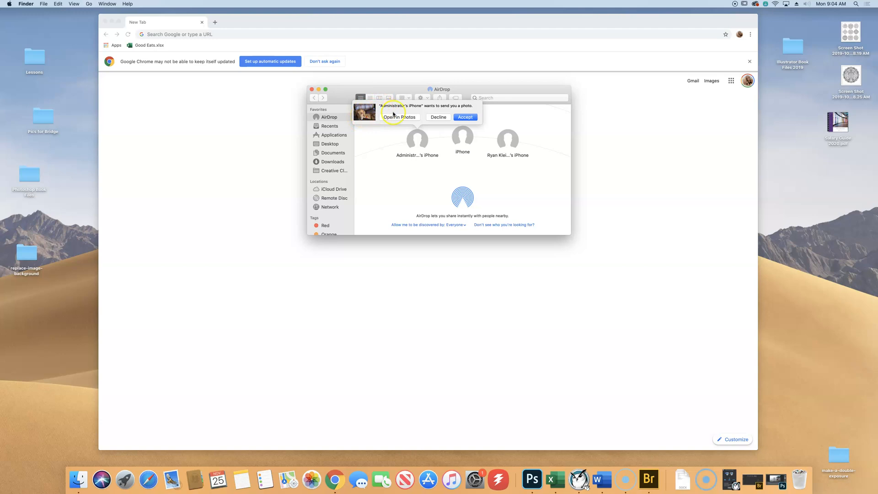
- Accept the photo sent over AirDrop and view the received image from Downloads, closing it when done
{"action": "left_click", "coordinate": [452, 121]}
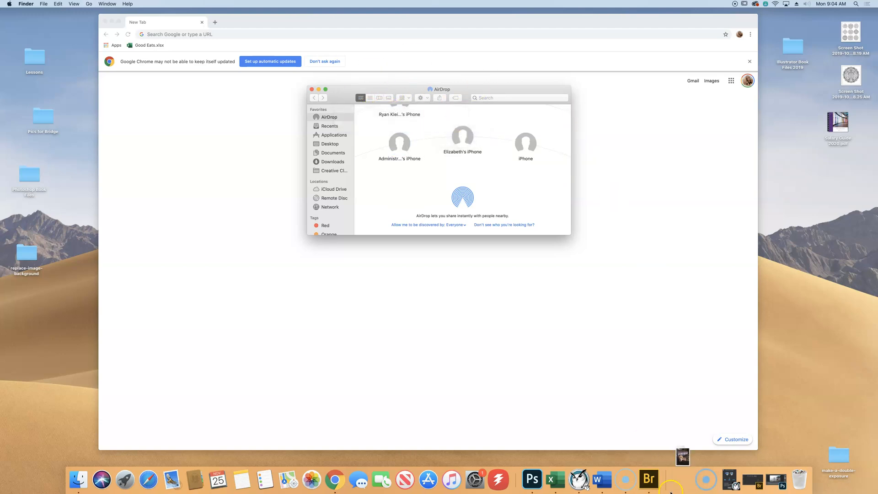
{"action": "left_click", "coordinate": [683, 481]}
{"action": "left_click", "coordinate": [684, 478]}
{"action": "left_click", "coordinate": [685, 474]}
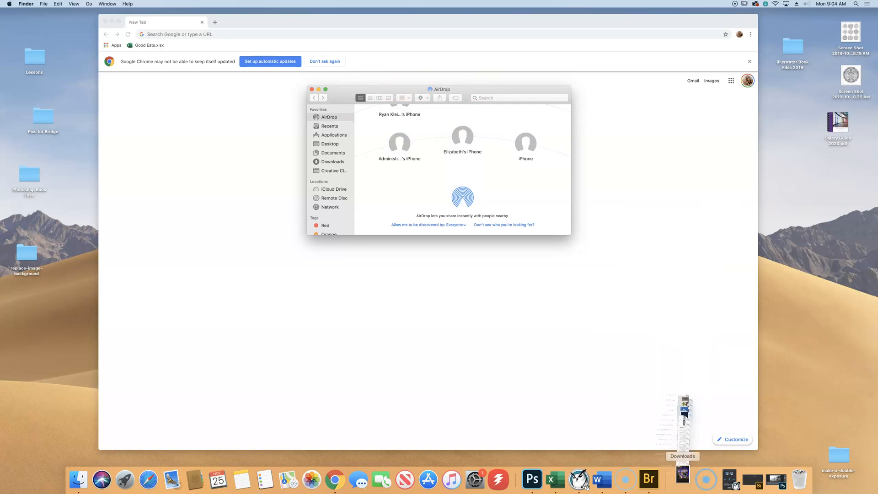
{"action": "left_click", "coordinate": [684, 476]}
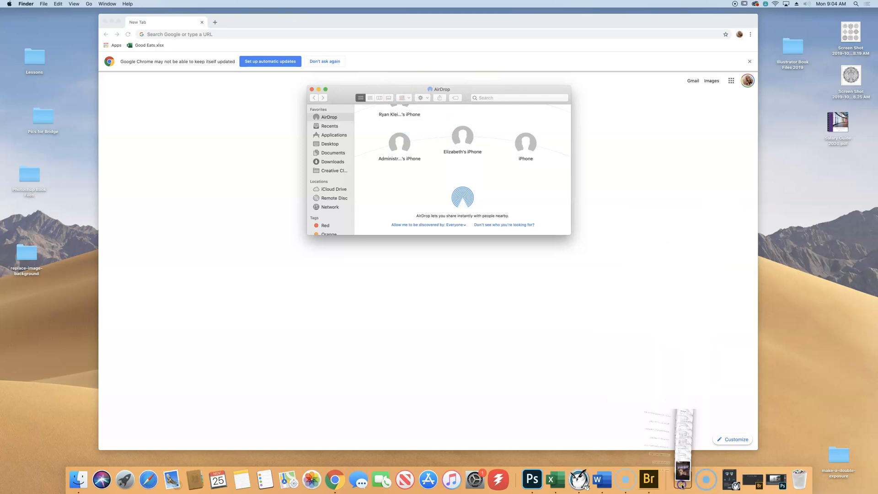
{"action": "left_click", "coordinate": [684, 453]}
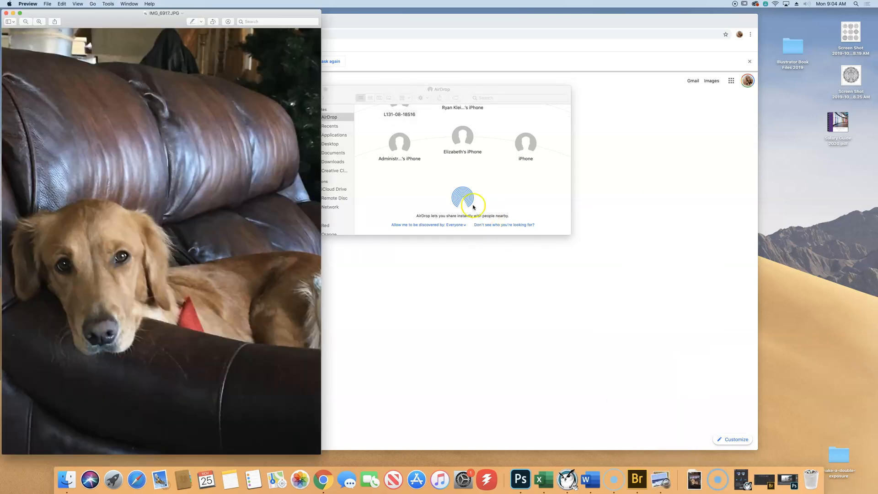
{"action": "left_click", "coordinate": [6, 12]}
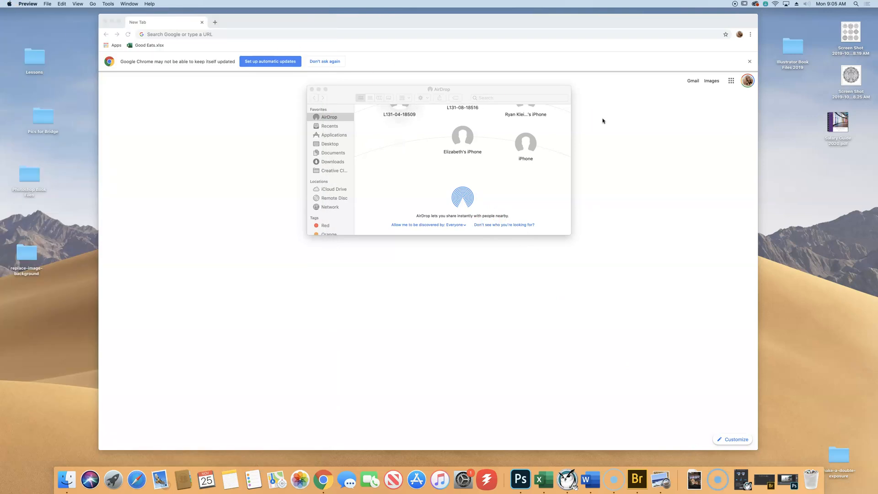
- Open the Unsplash website in a new Chrome tab and go to its Film category
{"action": "left_click", "coordinate": [243, 29]}
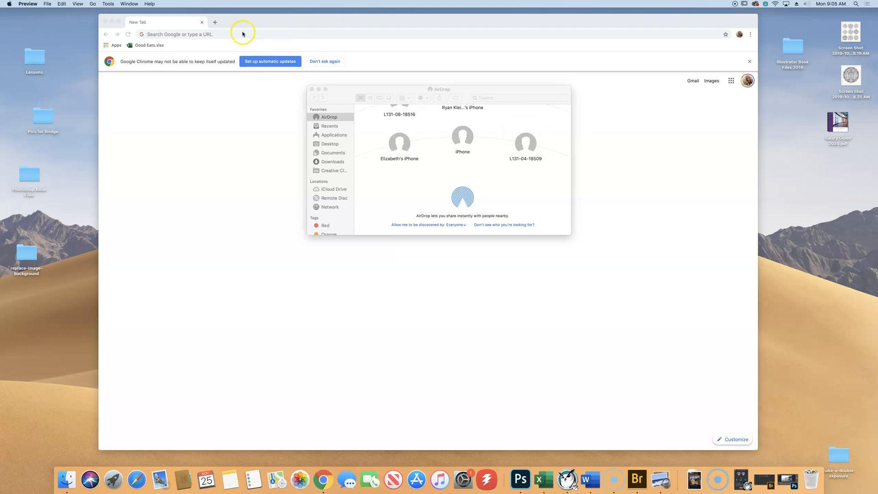
{"action": "left_click", "coordinate": [211, 22]}
{"action": "type", "text": "unsplash"}
{"action": "key", "text": "Return"}
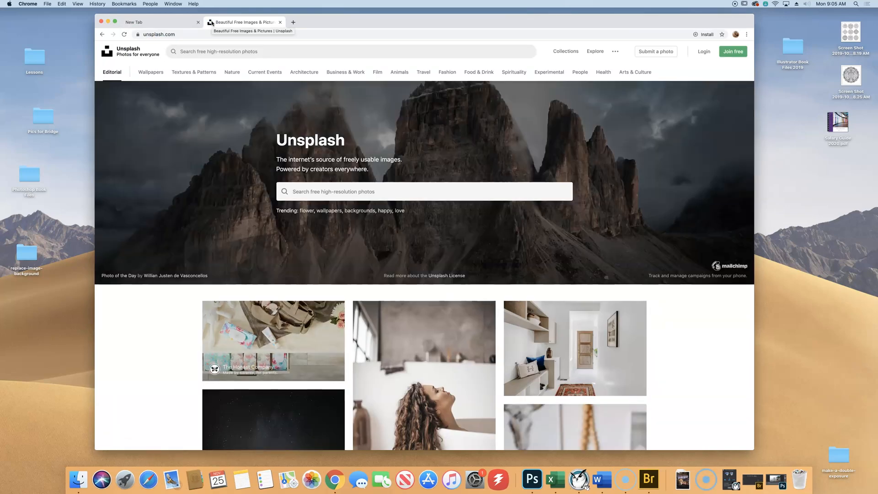
{"action": "left_click", "coordinate": [377, 72]}
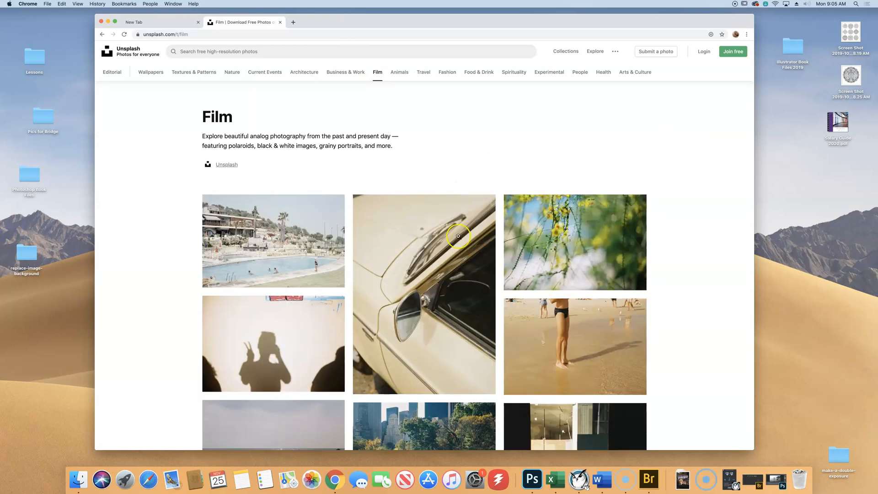